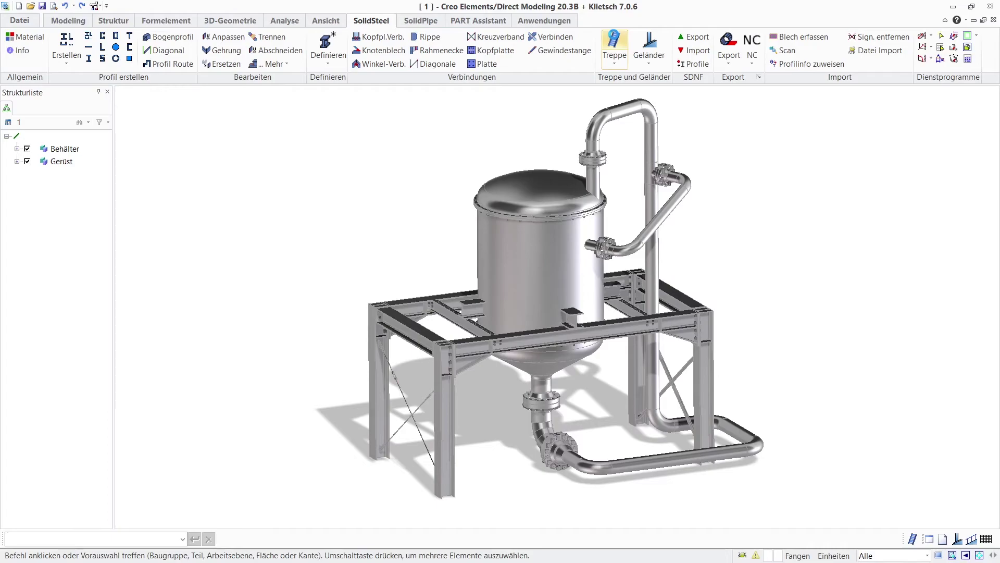
Hang the staircase preview from the beam by height, length and endpoint, shifted 500.
{"action": "left_click", "coordinate": [615, 43]}
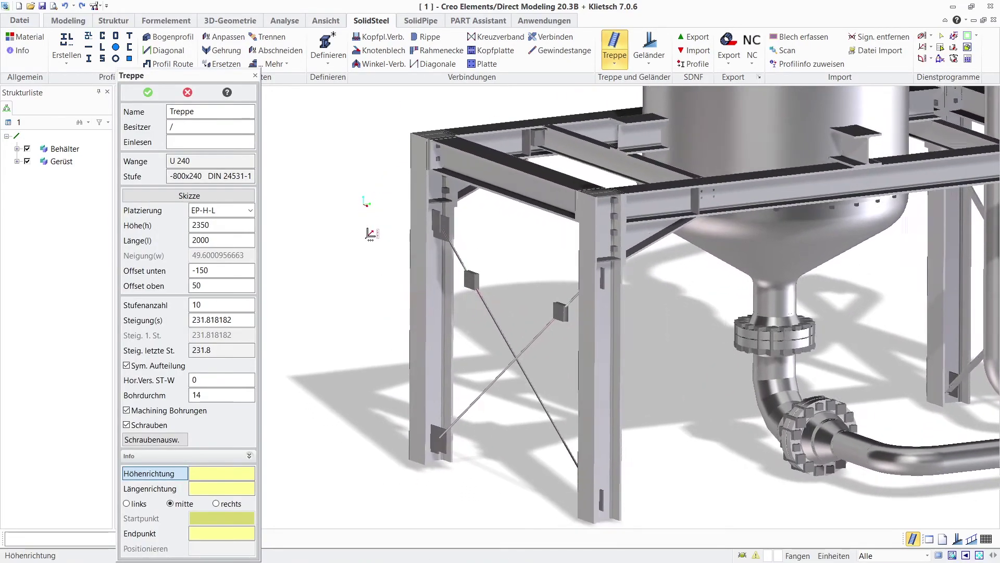
{"action": "left_click", "coordinate": [429, 274]}
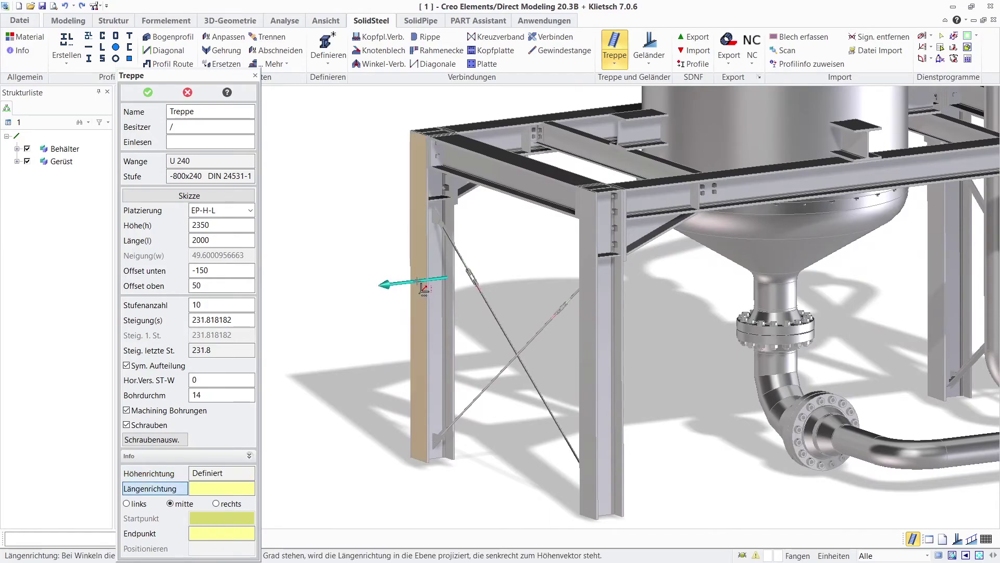
{"action": "left_click", "coordinate": [420, 286]}
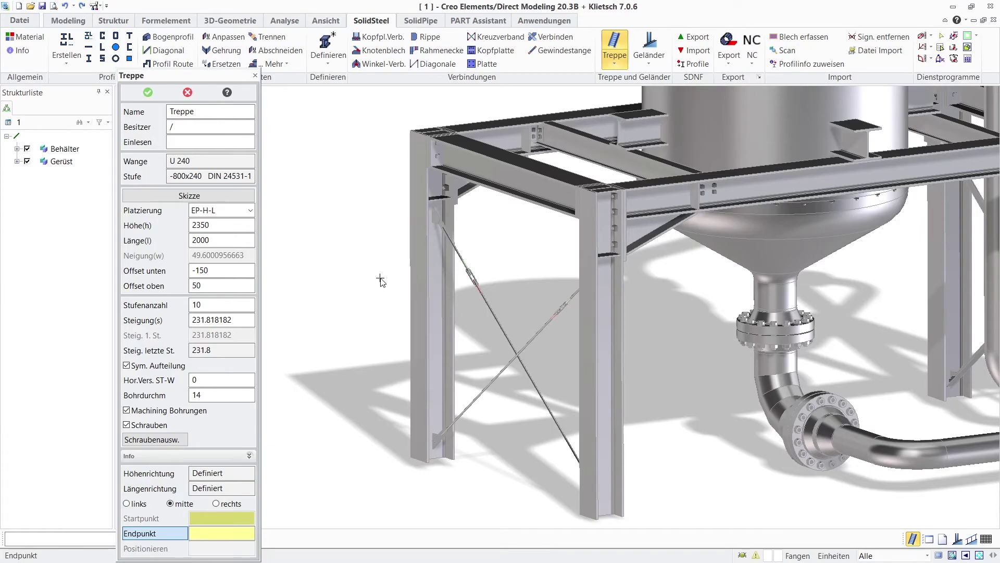
{"action": "scroll", "coordinate": [379, 280], "scroll_direction": "up", "scroll_amount": 1}
{"action": "scroll", "coordinate": [380, 280], "scroll_direction": "up", "scroll_amount": 1}
{"action": "scroll", "coordinate": [381, 283], "scroll_direction": "up", "scroll_amount": 1}
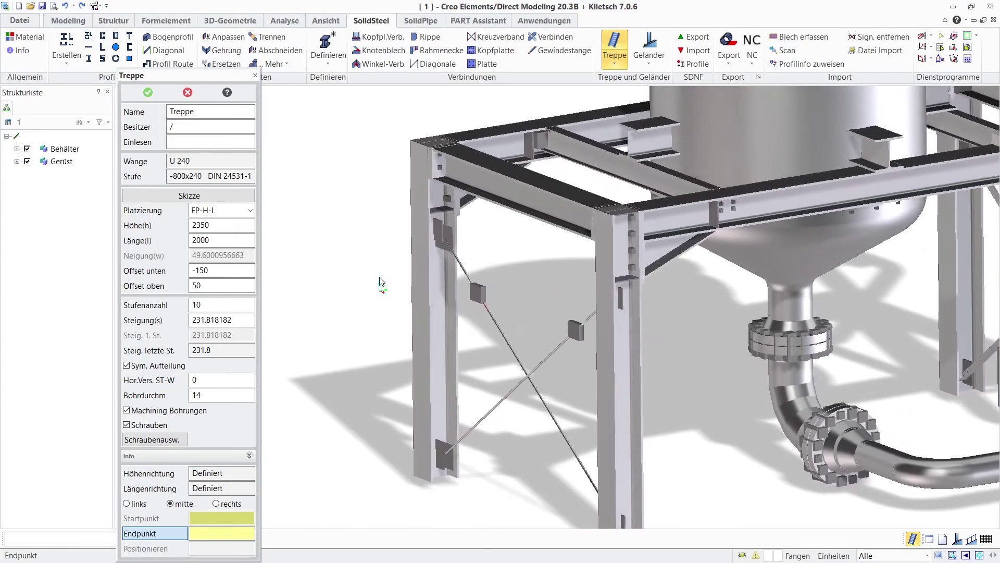
{"action": "scroll", "coordinate": [391, 283], "scroll_direction": "up", "scroll_amount": 1}
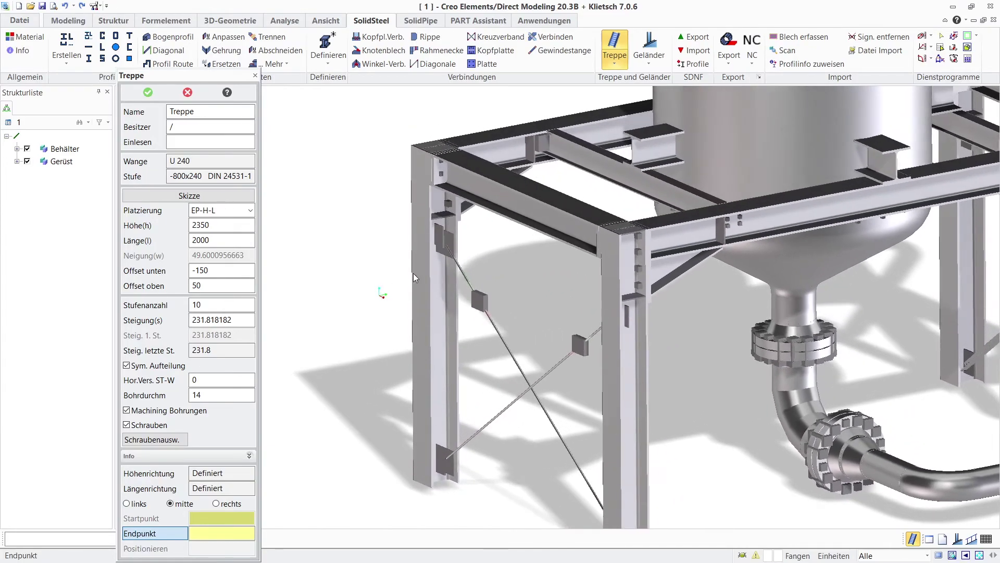
{"action": "left_click", "coordinate": [580, 220]}
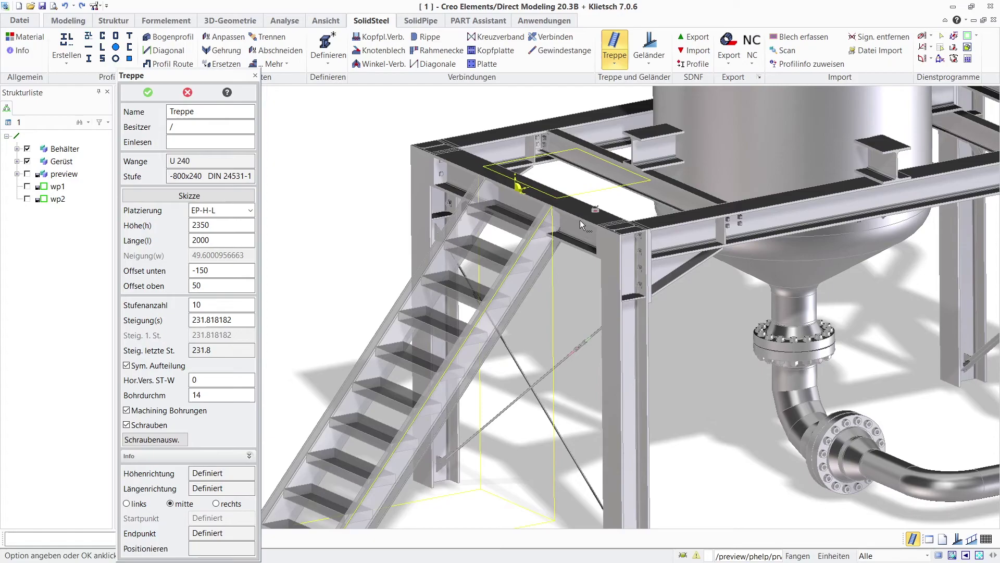
{"action": "scroll", "coordinate": [579, 220], "scroll_direction": "down", "scroll_amount": 2}
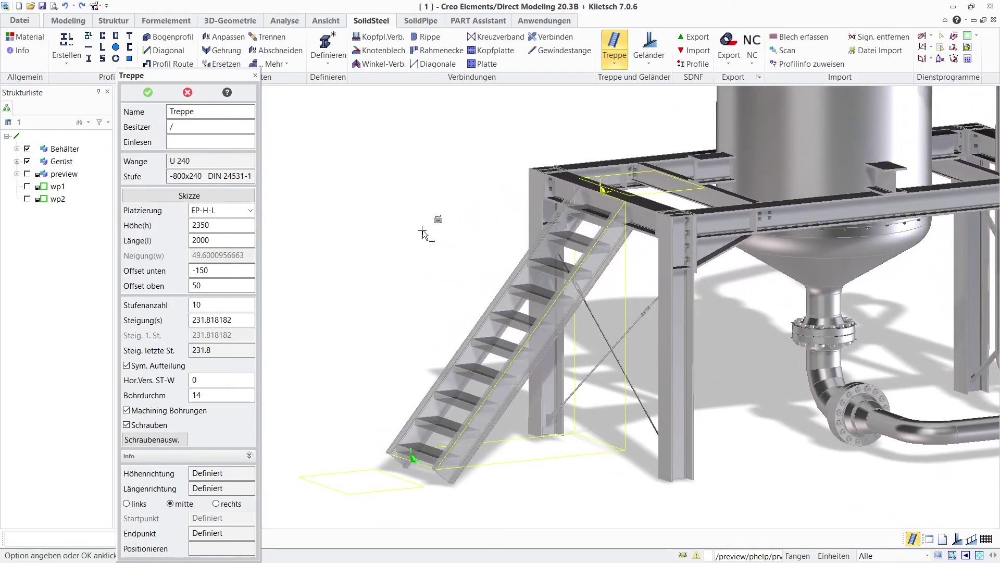
{"action": "left_click", "coordinate": [168, 551]}
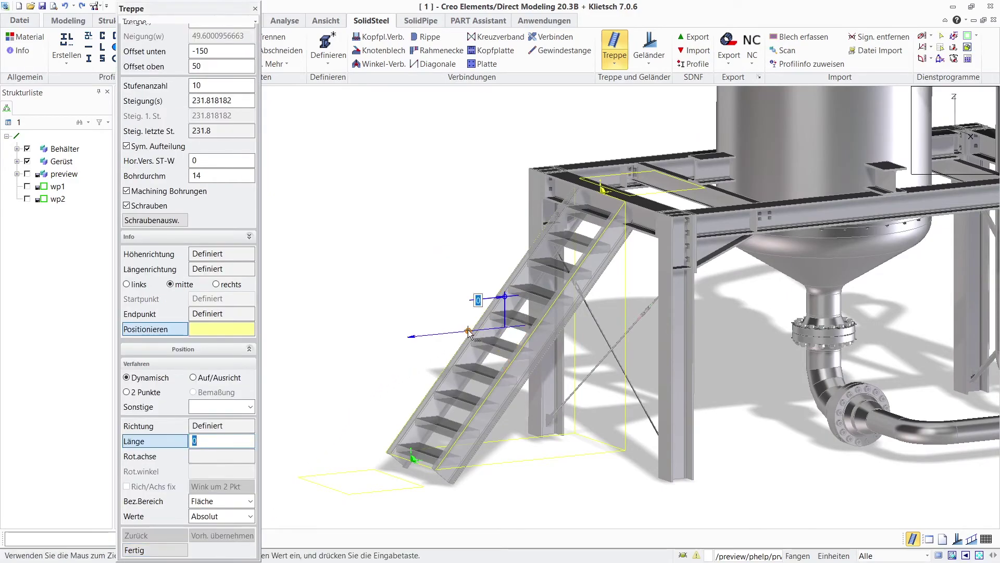
{"action": "type", "text": "500"}
{"action": "key", "text": "Return"}
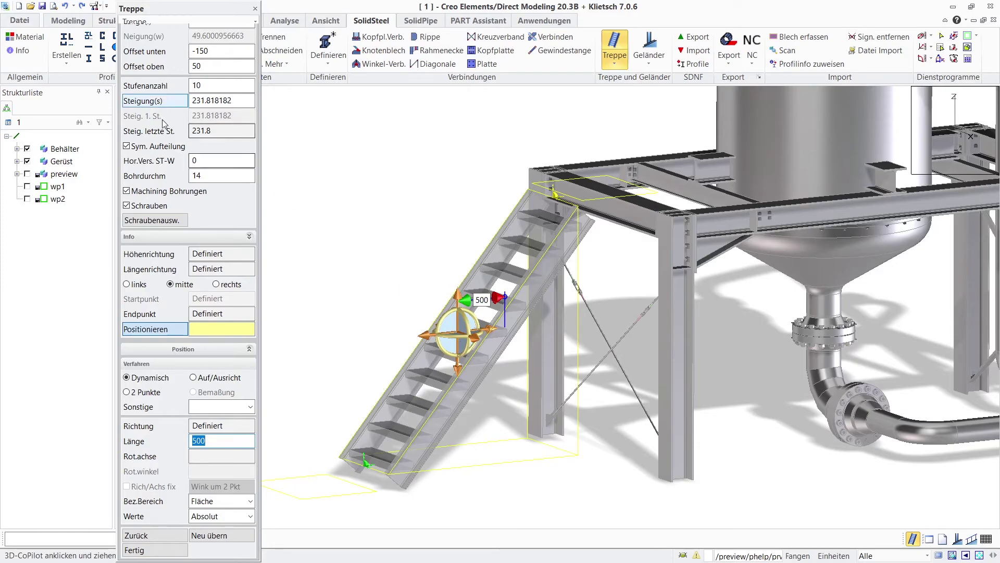
{"action": "scroll", "coordinate": [162, 119], "scroll_direction": "up", "scroll_amount": 3}
{"action": "scroll", "coordinate": [167, 85], "scroll_direction": "up", "scroll_amount": 3}
{"action": "scroll", "coordinate": [166, 84], "scroll_direction": "up", "scroll_amount": 2}
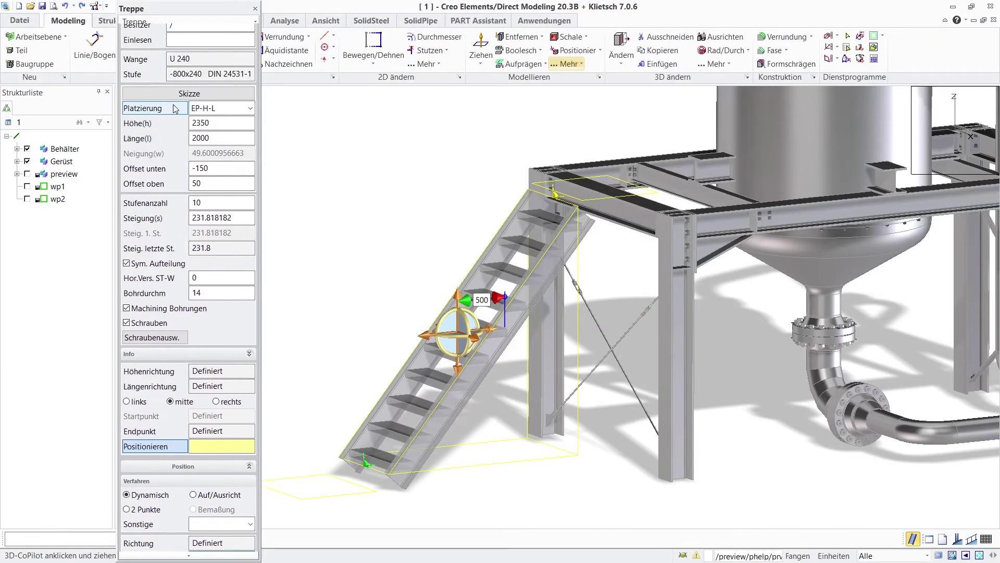
{"action": "scroll", "coordinate": [164, 70], "scroll_direction": "up", "scroll_amount": 1}
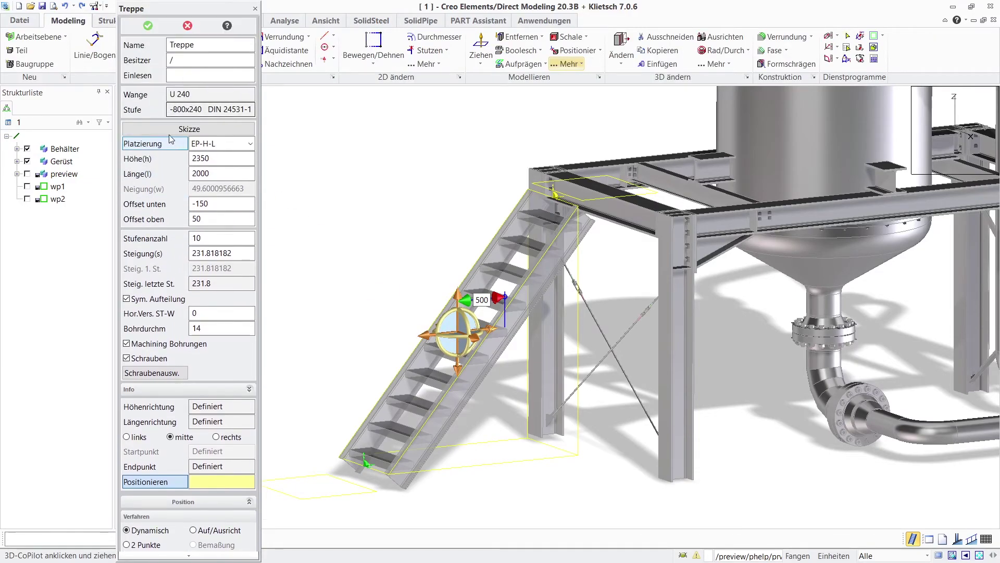
Finish the staircase and create the first 780-long U 240 channel, rotated 180.
{"action": "left_click", "coordinate": [153, 27]}
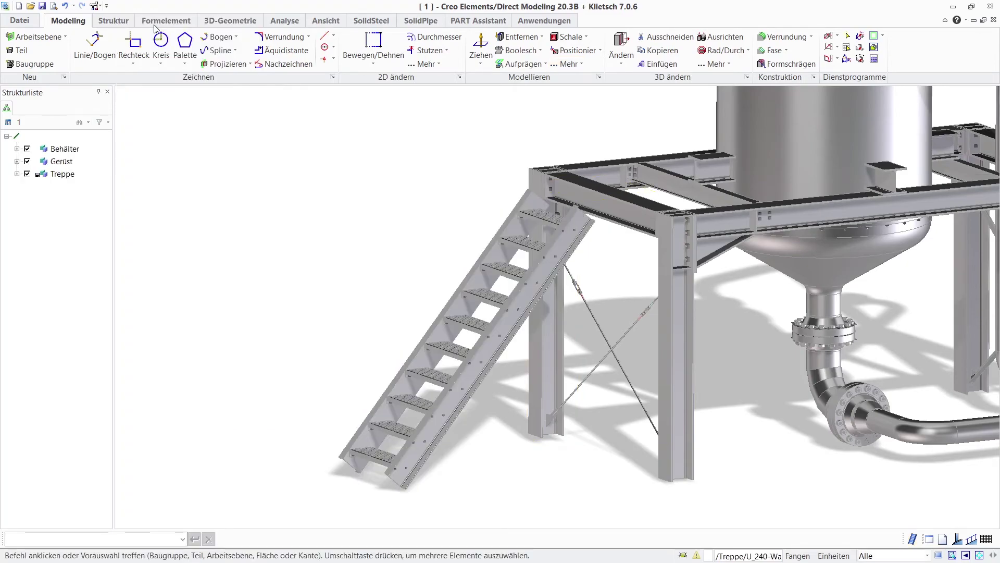
{"action": "left_click", "coordinate": [387, 24]}
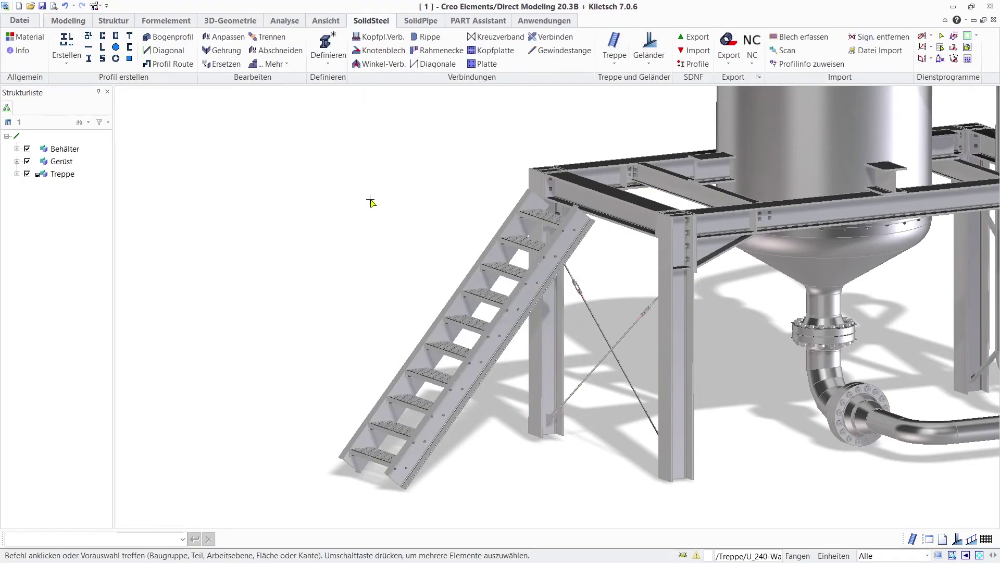
{"action": "scroll", "coordinate": [370, 203], "scroll_direction": "up", "scroll_amount": 2}
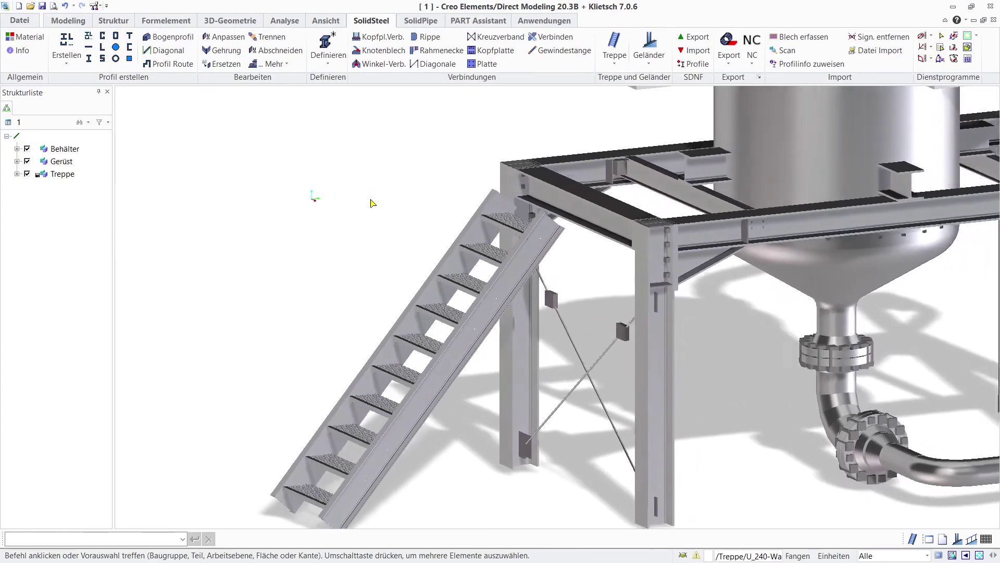
{"action": "scroll", "coordinate": [371, 203], "scroll_direction": "up", "scroll_amount": 2}
{"action": "scroll", "coordinate": [371, 202], "scroll_direction": "up", "scroll_amount": 2}
{"action": "scroll", "coordinate": [370, 200], "scroll_direction": "up", "scroll_amount": 2}
{"action": "scroll", "coordinate": [369, 198], "scroll_direction": "up", "scroll_amount": 2}
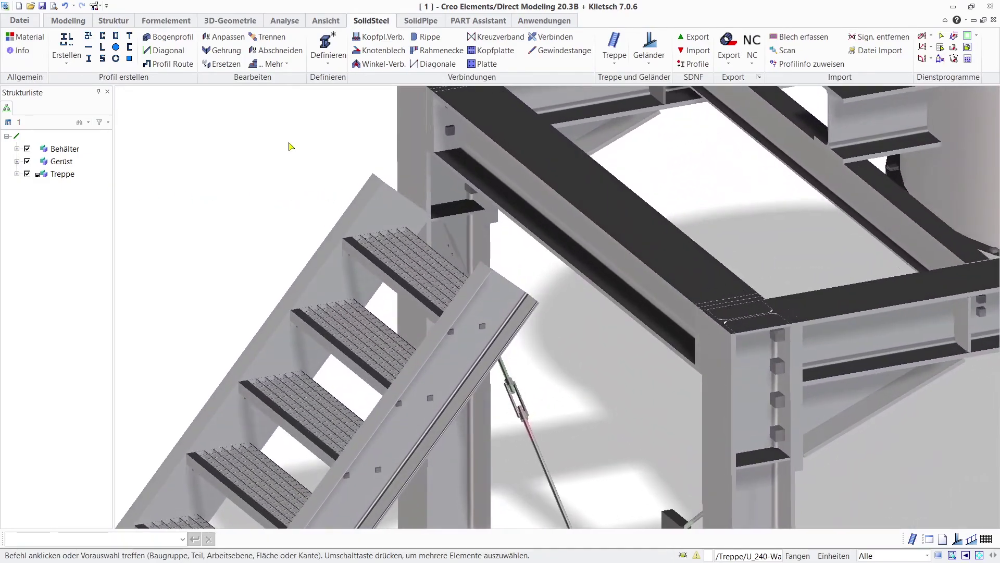
{"action": "left_click", "coordinate": [129, 47]}
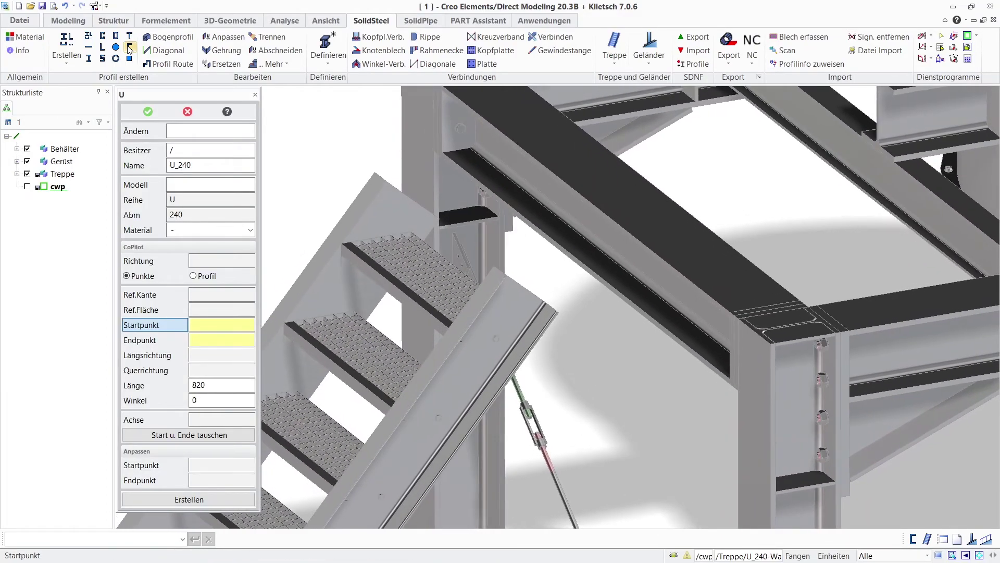
{"action": "scroll", "coordinate": [453, 255], "scroll_direction": "up", "scroll_amount": 2}
{"action": "left_click", "coordinate": [495, 273]}
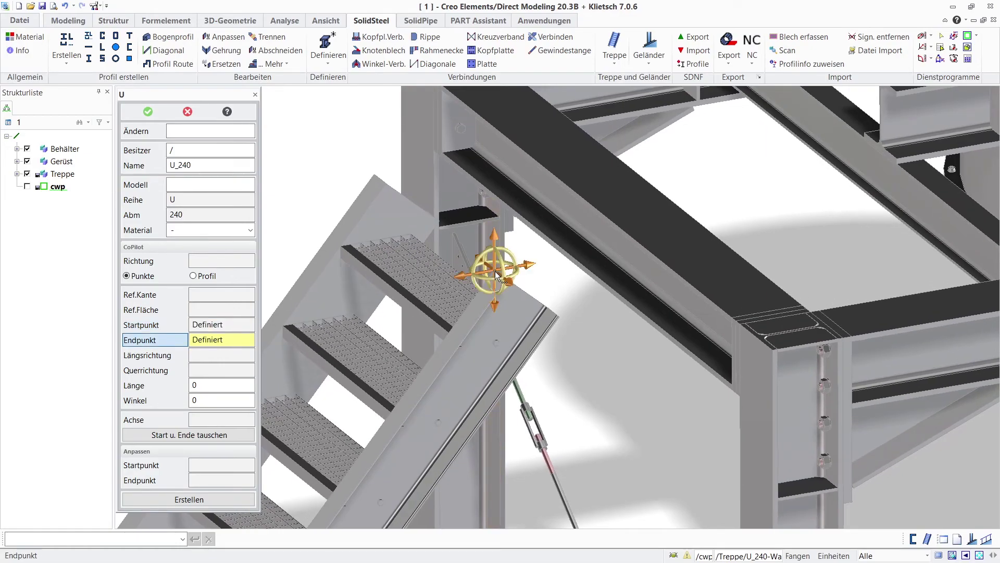
{"action": "scroll", "coordinate": [519, 273], "scroll_direction": "up", "scroll_amount": 1}
{"action": "scroll", "coordinate": [553, 282], "scroll_direction": "up", "scroll_amount": 1}
{"action": "left_click", "coordinate": [533, 282]}
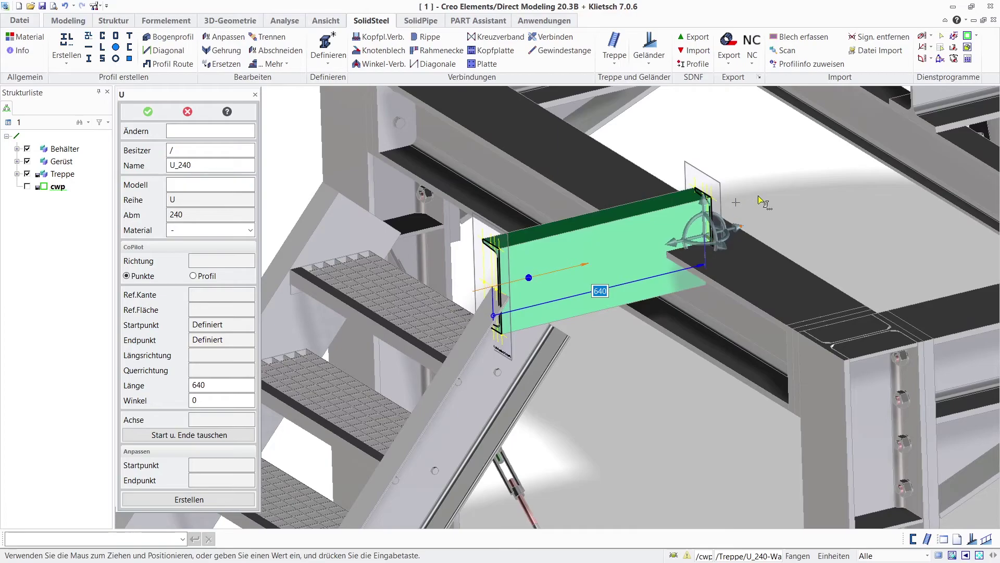
{"action": "left_click_drag", "start_coordinate": [762, 202], "coordinate": [791, 210]}
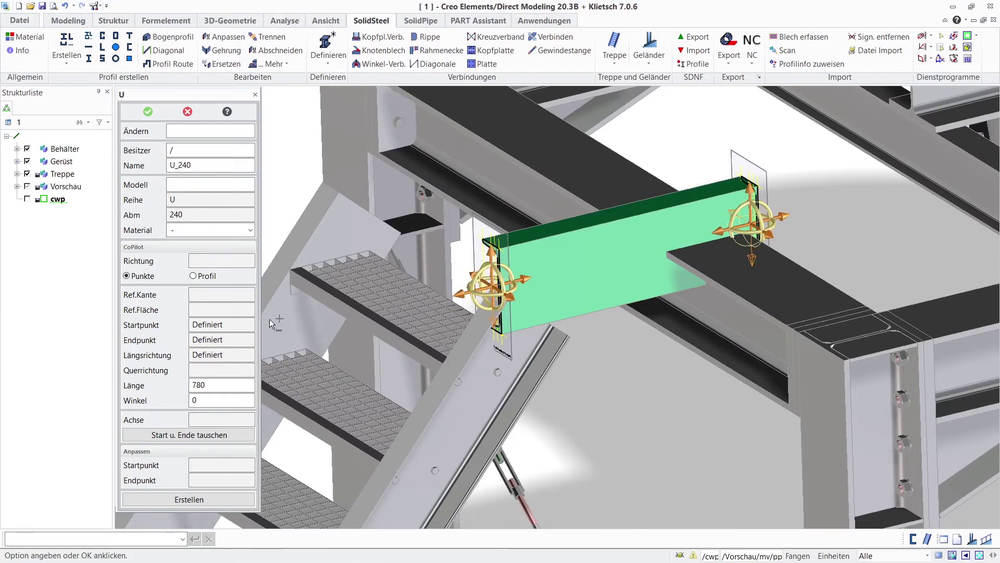
{"action": "left_click", "coordinate": [165, 401]}
{"action": "type", "text": "18"}
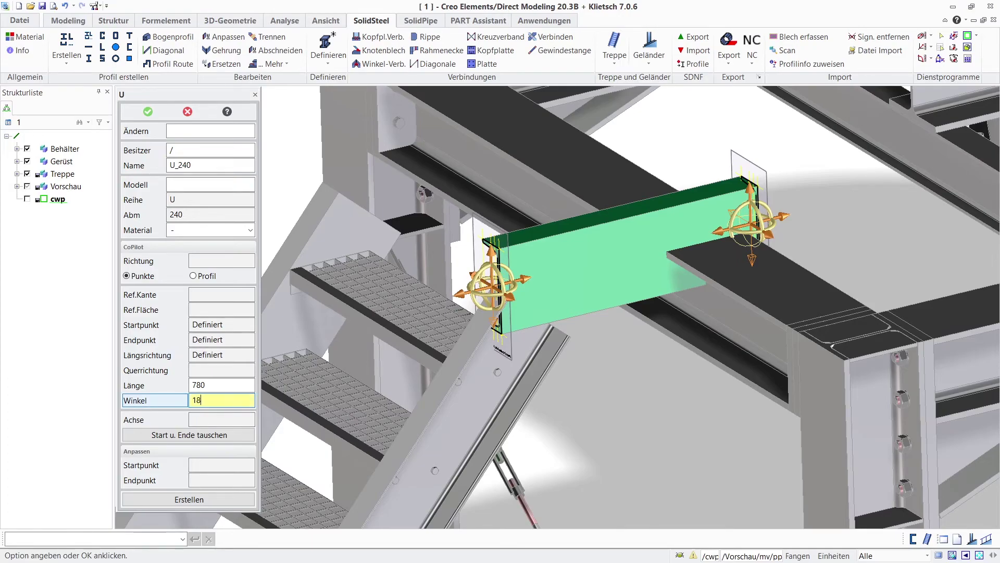
{"action": "key", "text": "Return"}
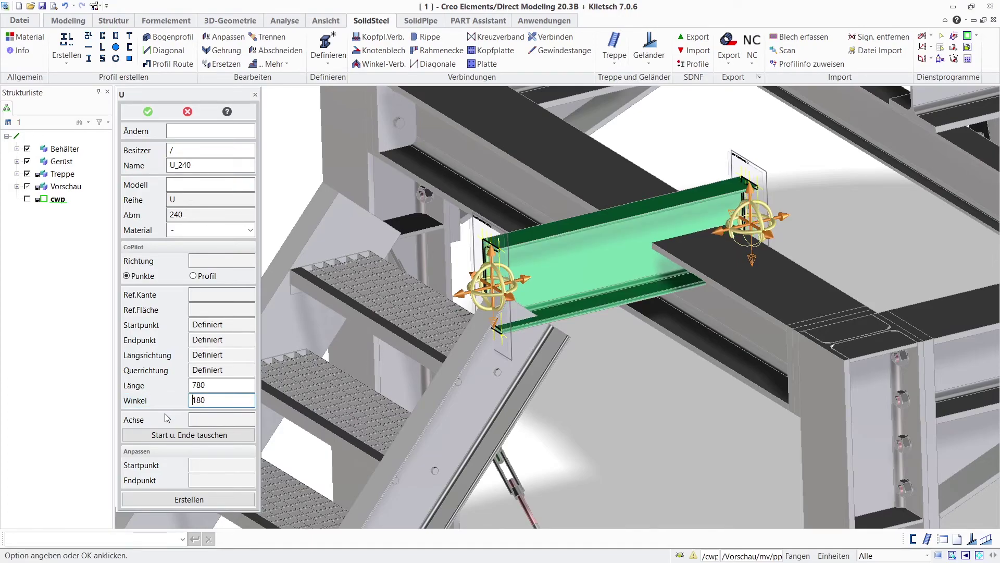
{"action": "left_click", "coordinate": [484, 243]}
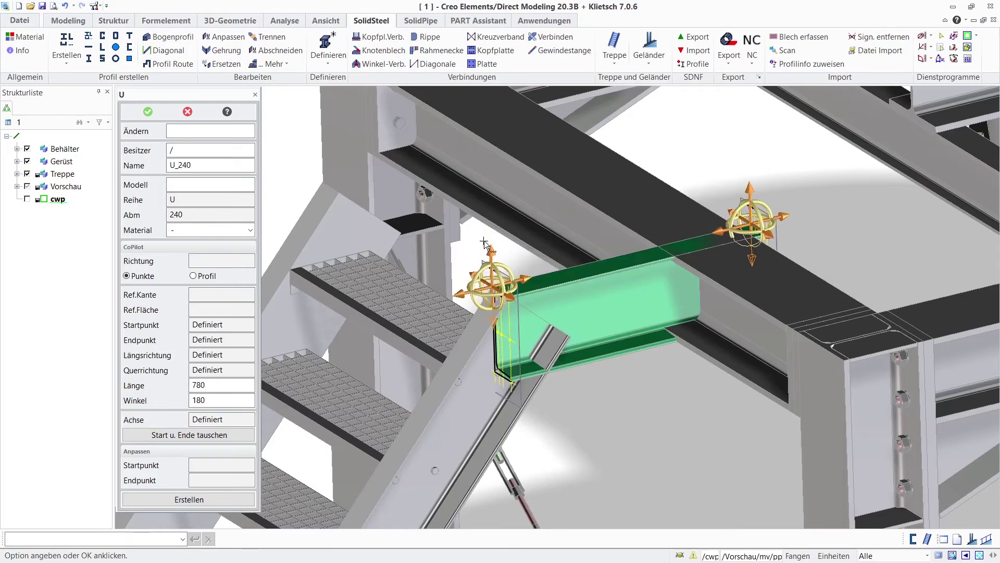
{"action": "left_click", "coordinate": [189, 500]}
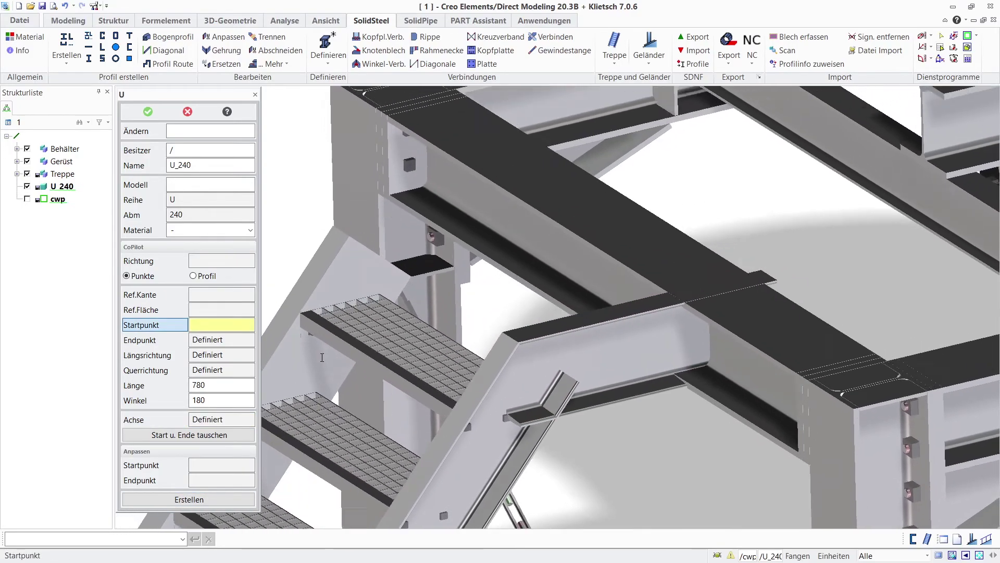
Add the second U 240 channel with its rotation angle reset to 0.
{"action": "left_click", "coordinate": [353, 280]}
{"action": "double_click", "coordinate": [221, 400]}
{"action": "type", "text": "0"}
{"action": "key", "text": "Return"}
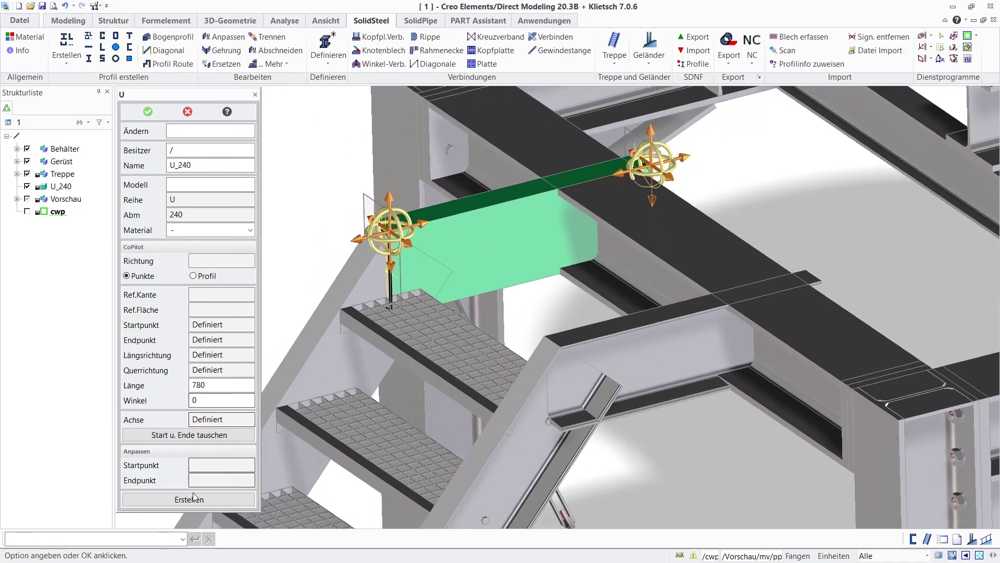
{"action": "left_click", "coordinate": [189, 500]}
{"action": "scroll", "coordinate": [344, 394], "scroll_direction": "up", "scroll_amount": 2}
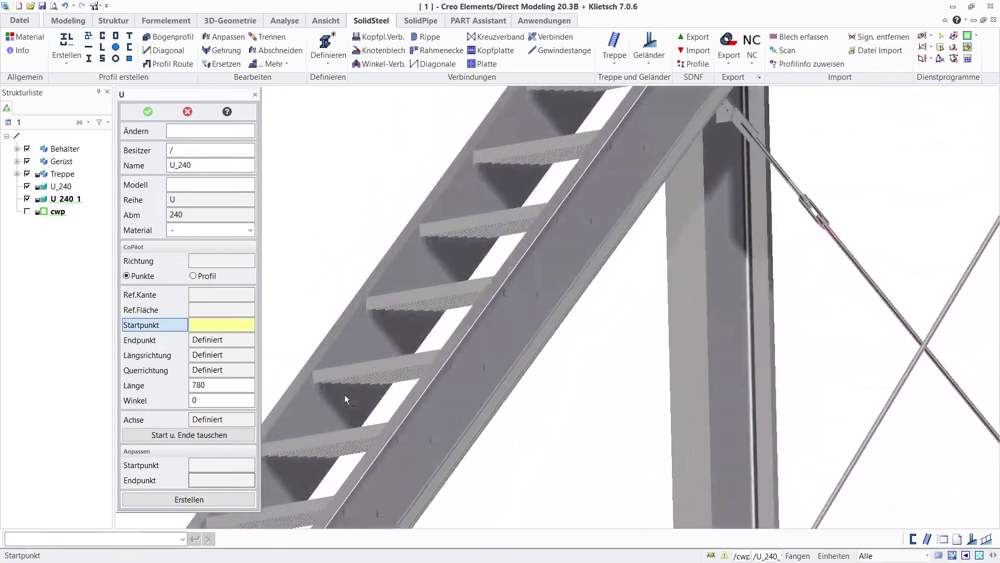
{"action": "scroll", "coordinate": [355, 417], "scroll_direction": "up", "scroll_amount": 2}
{"action": "scroll", "coordinate": [381, 380], "scroll_direction": "up", "scroll_amount": 2}
Add vertical 780-long U 240 posts under the stair foot, rotated 180.
{"action": "left_click", "coordinate": [381, 379]}
{"action": "scroll", "coordinate": [355, 388], "scroll_direction": "down", "scroll_amount": 3}
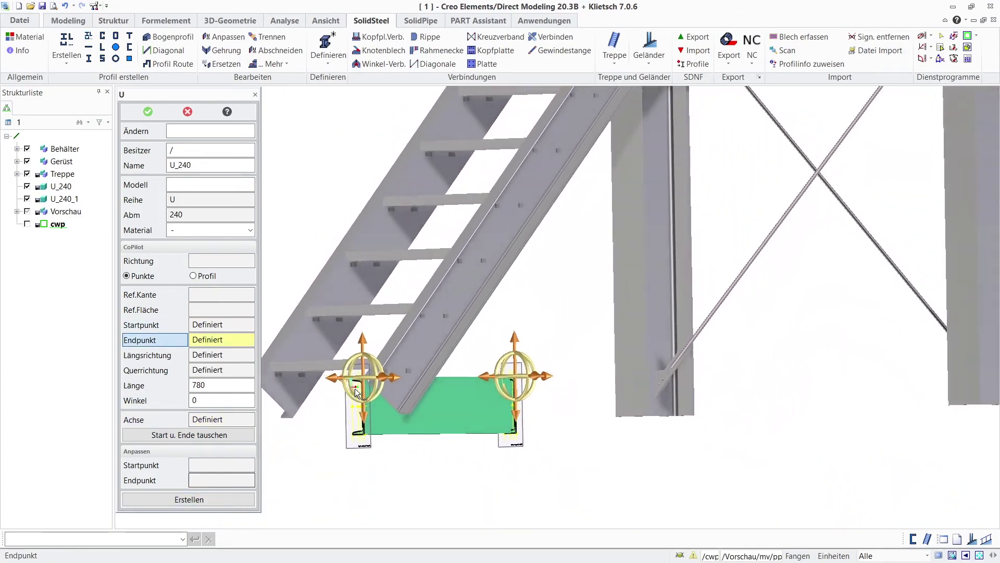
{"action": "middle_click", "coordinate": [591, 339]}
{"action": "left_click", "coordinate": [586, 331]}
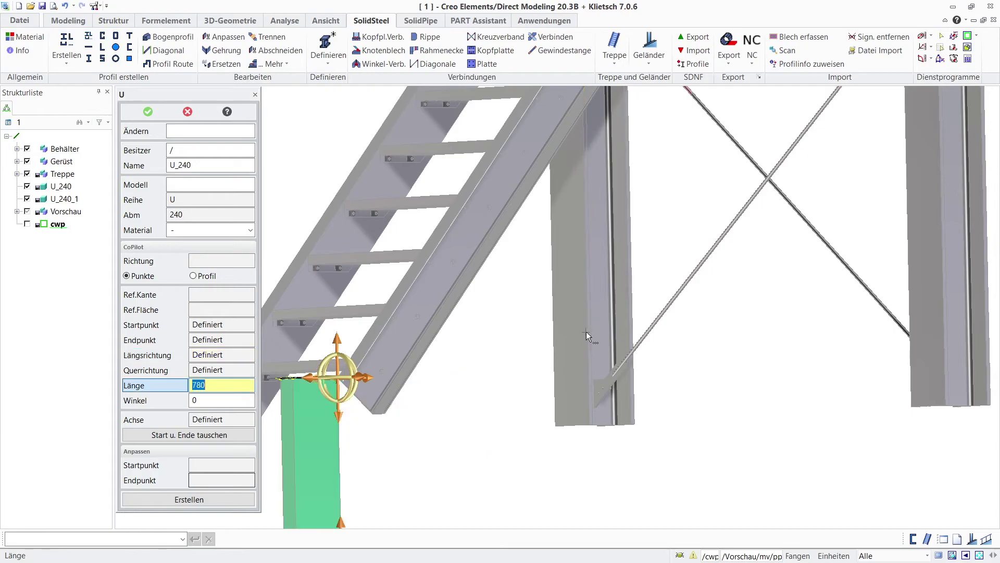
{"action": "middle_click_drag", "start_coordinate": [586, 331], "coordinate": [506, 379]}
{"action": "key", "text": "Return"}
{"action": "type", "text": "180"}
{"action": "key", "text": "Return"}
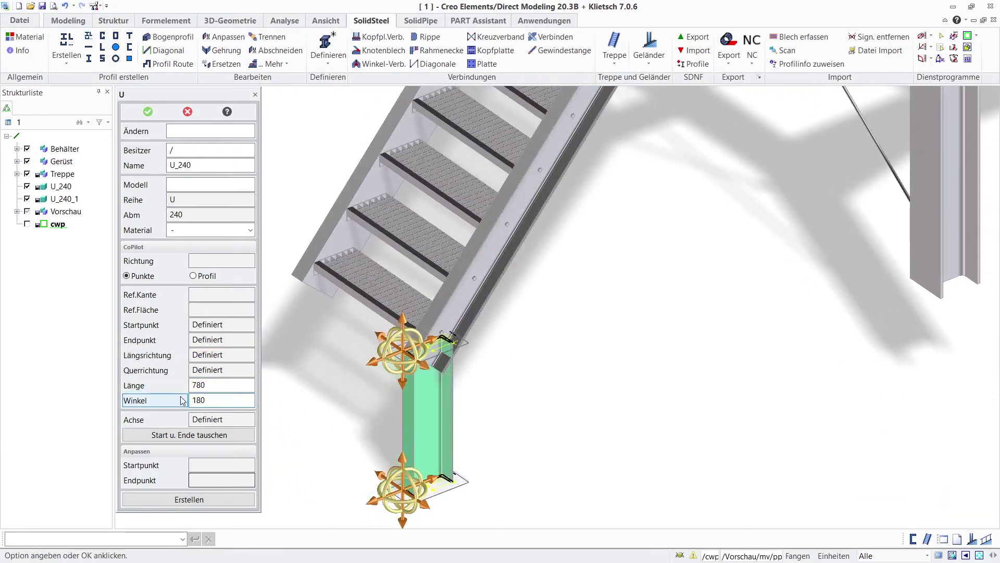
{"action": "left_click", "coordinate": [190, 499]}
{"action": "left_click", "coordinate": [328, 311]}
{"action": "type", "text": "0"}
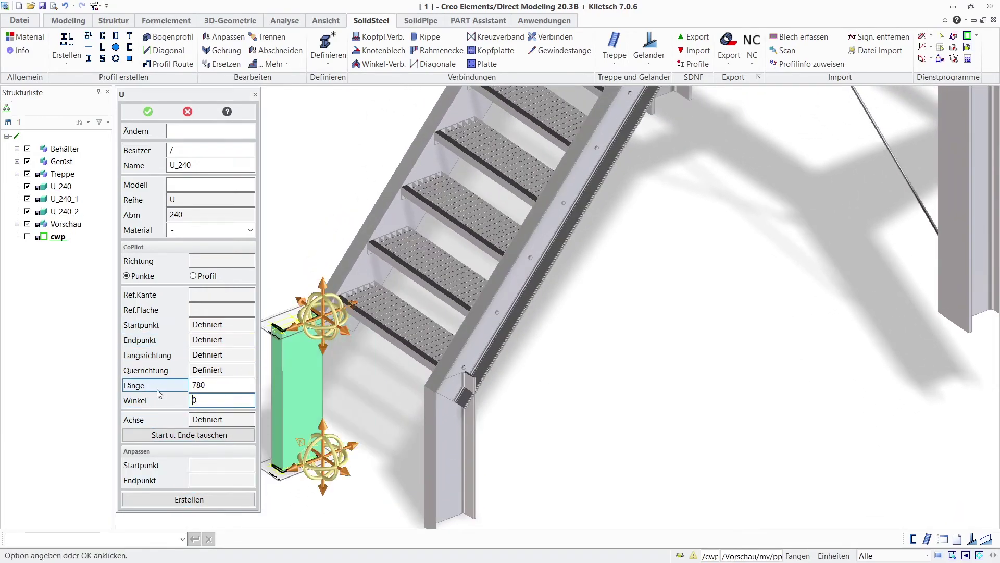
{"action": "left_click", "coordinate": [151, 114]}
{"action": "scroll", "coordinate": [279, 239], "scroll_direction": "down", "scroll_amount": 3}
{"action": "scroll", "coordinate": [286, 235], "scroll_direction": "up", "scroll_amount": 6}
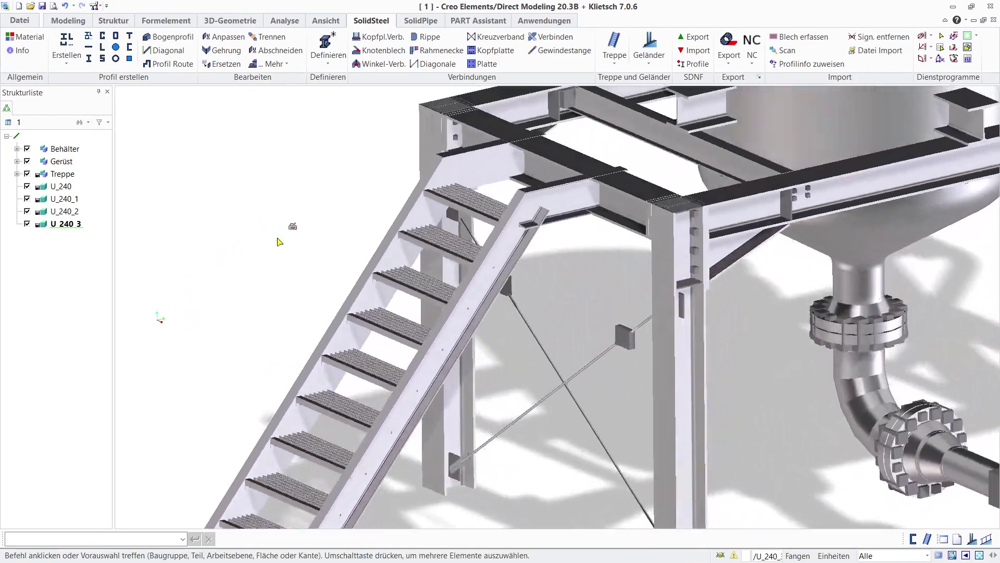
Fit channels U_240 and U_240_1 against their adjoining beam faces.
{"action": "left_click", "coordinate": [231, 38]}
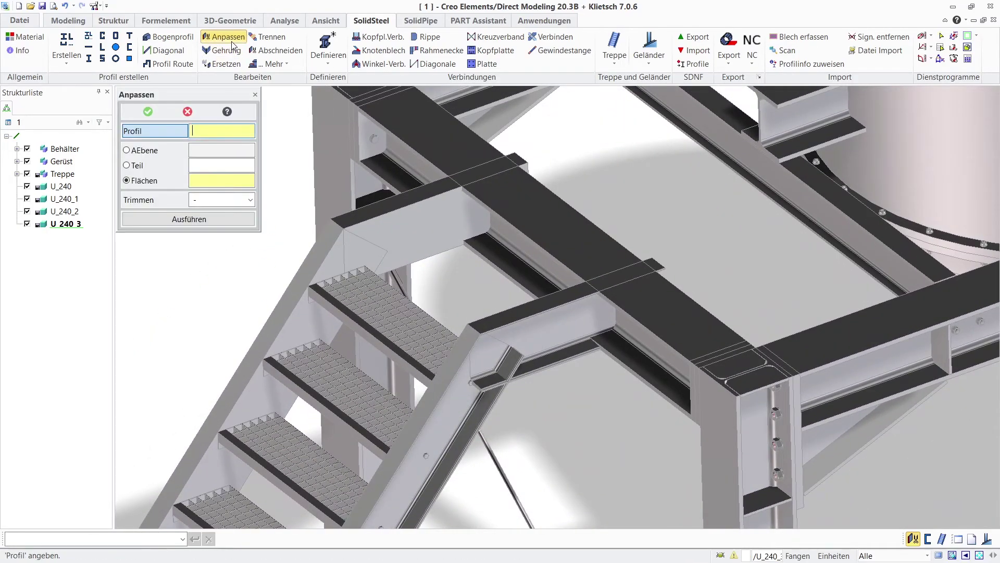
{"action": "left_click", "coordinate": [580, 350]}
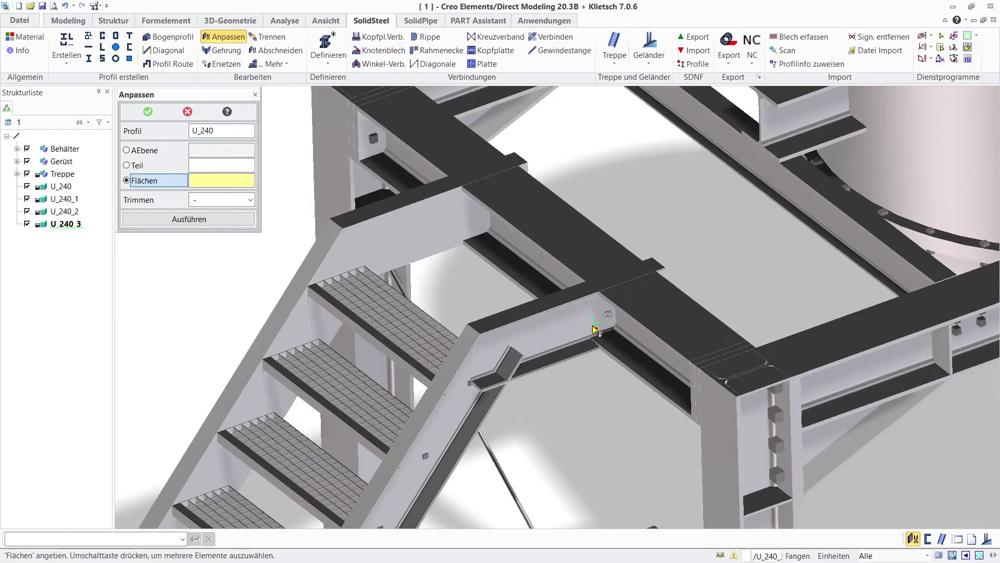
{"action": "scroll", "coordinate": [594, 335], "scroll_direction": "up", "scroll_amount": 3}
{"action": "scroll", "coordinate": [587, 345], "scroll_direction": "down", "scroll_amount": 3}
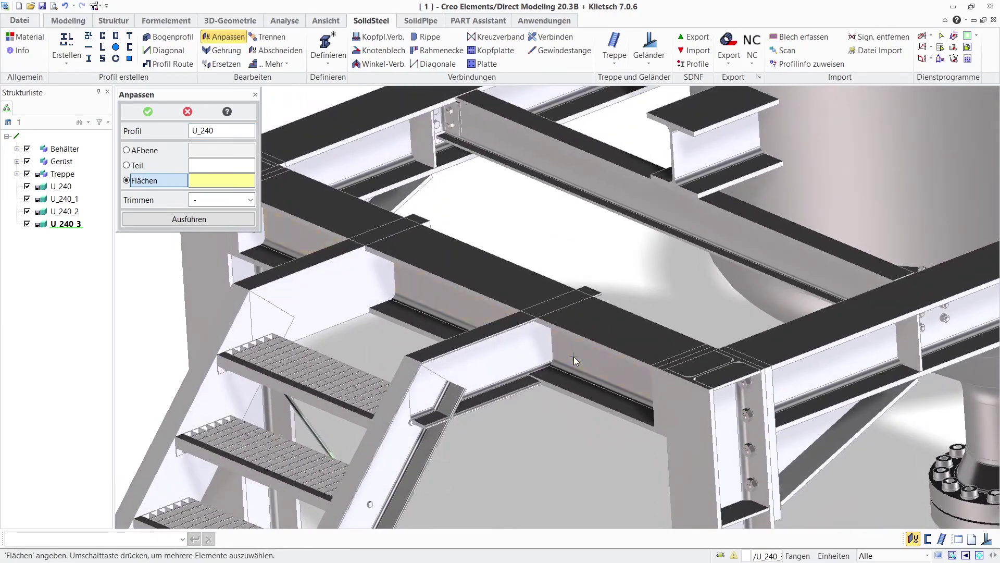
{"action": "left_click", "coordinate": [574, 356]}
{"action": "left_click", "coordinate": [208, 241]}
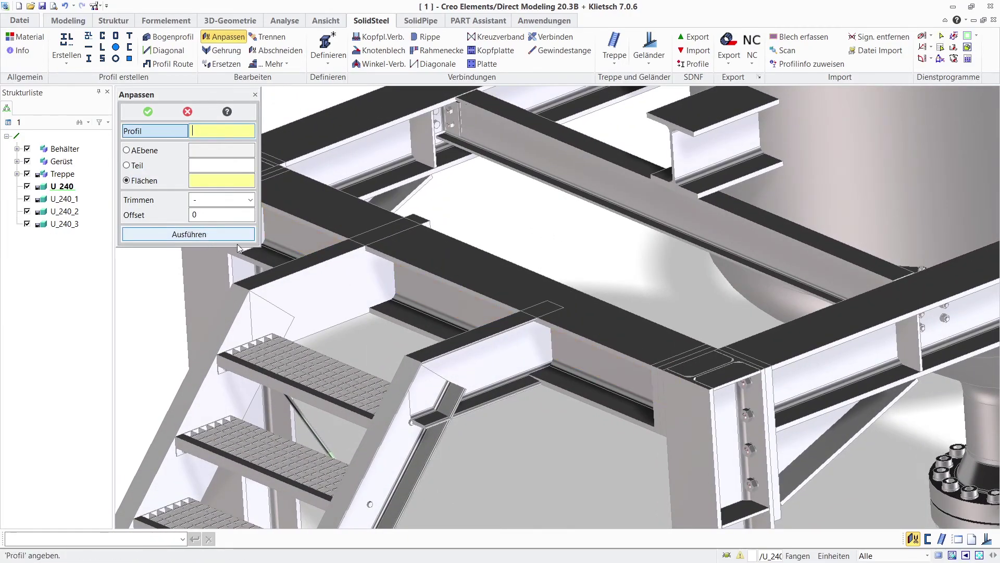
{"action": "left_click", "coordinate": [324, 282]}
{"action": "left_click", "coordinate": [408, 290]}
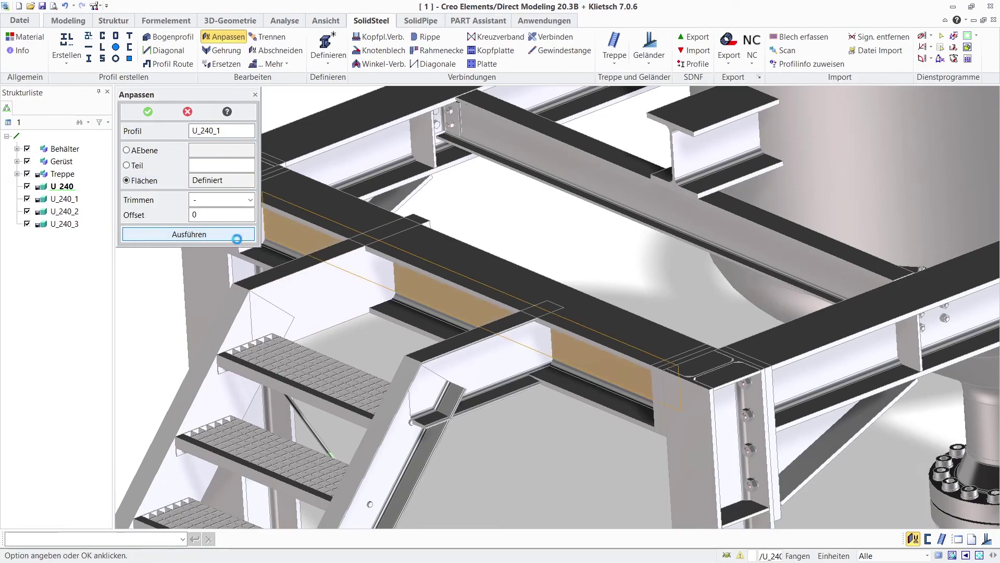
{"action": "left_click", "coordinate": [195, 234]}
{"action": "scroll", "coordinate": [425, 274], "scroll_direction": "up", "scroll_amount": 3}
{"action": "scroll", "coordinate": [425, 274], "scroll_direction": "up", "scroll_amount": 2}
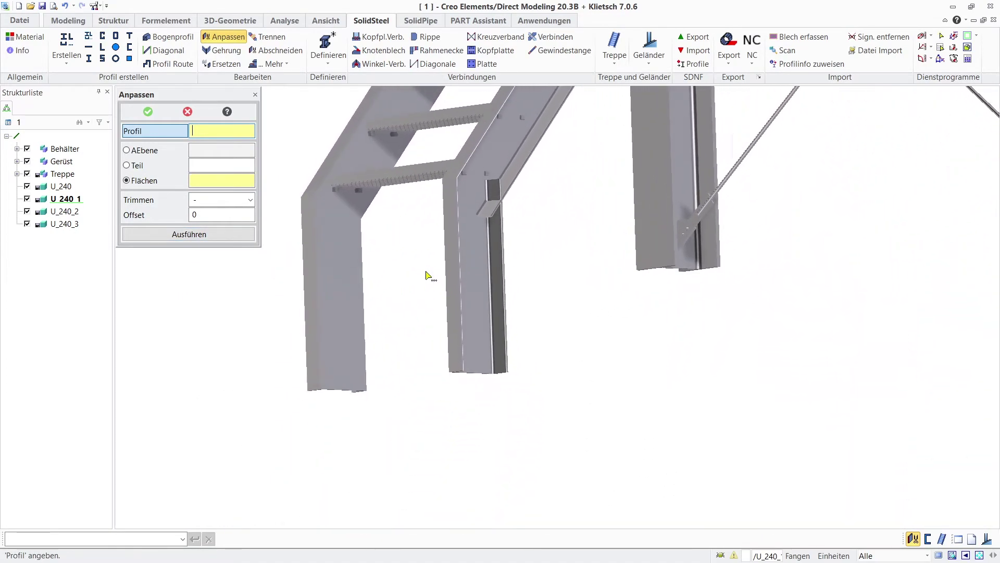
Trim U_240_2 to the stringer face and U_240_3 to its bottom face.
{"action": "left_click", "coordinate": [469, 273]}
{"action": "mouse_move", "coordinate": [735, 285]}
{"action": "middle_mouse_down"}
{"action": "mouse_move", "coordinate": [748, 301]}
{"action": "mouse_move", "coordinate": [948, 315]}
{"action": "middle_mouse_up"}
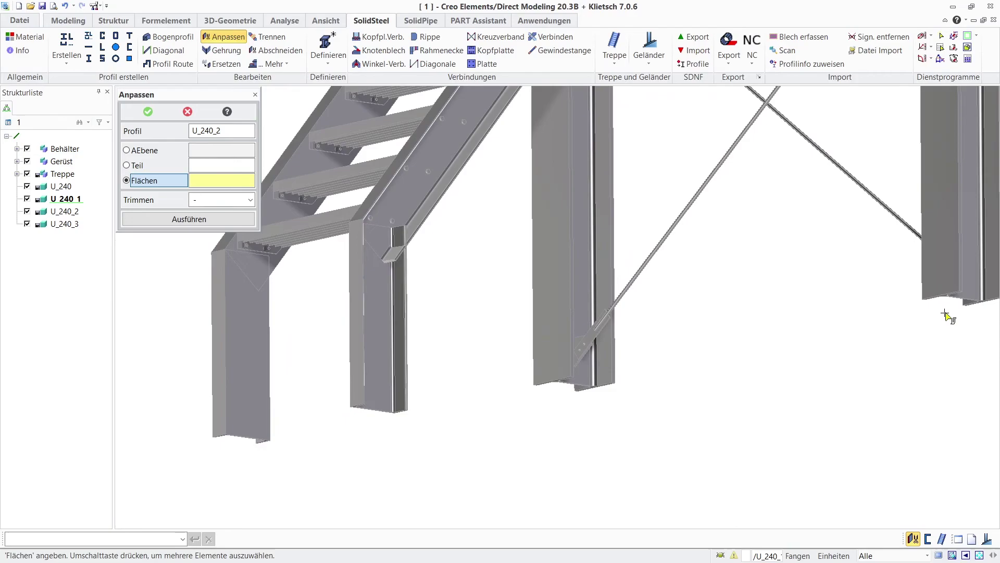
{"action": "left_click", "coordinate": [953, 301]}
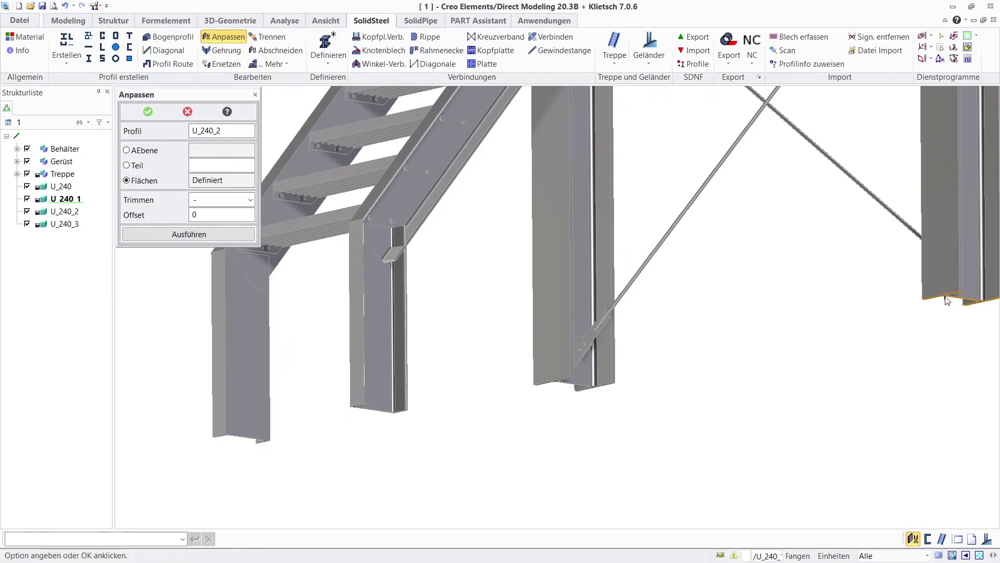
{"action": "left_click", "coordinate": [200, 235]}
{"action": "left_click", "coordinate": [562, 387]}
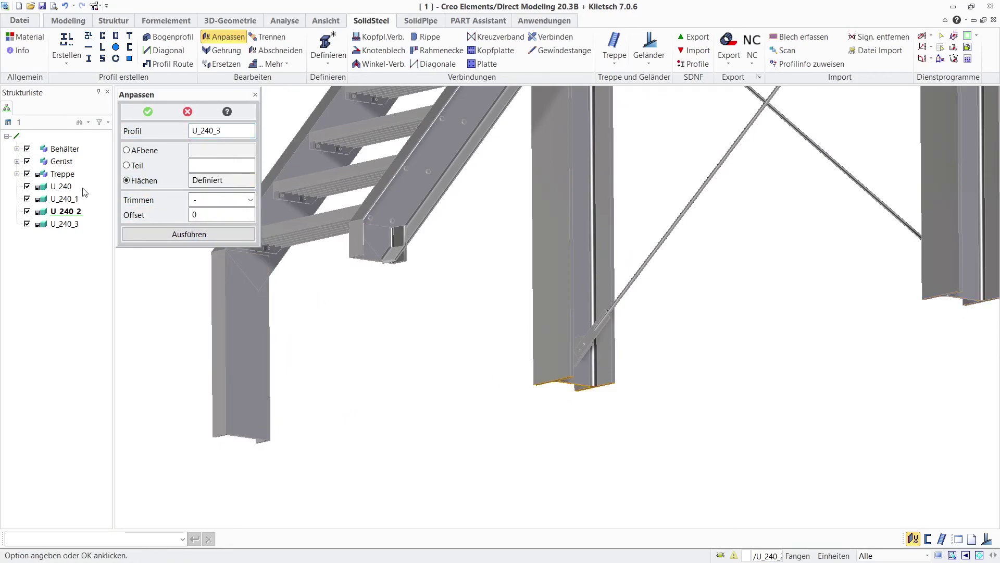
{"action": "left_click", "coordinate": [147, 112]}
{"action": "mouse_move", "coordinate": [429, 246]}
{"action": "middle_mouse_down"}
{"action": "mouse_move", "coordinate": [572, 311]}
{"action": "mouse_move", "coordinate": [622, 321]}
{"action": "middle_mouse_up"}
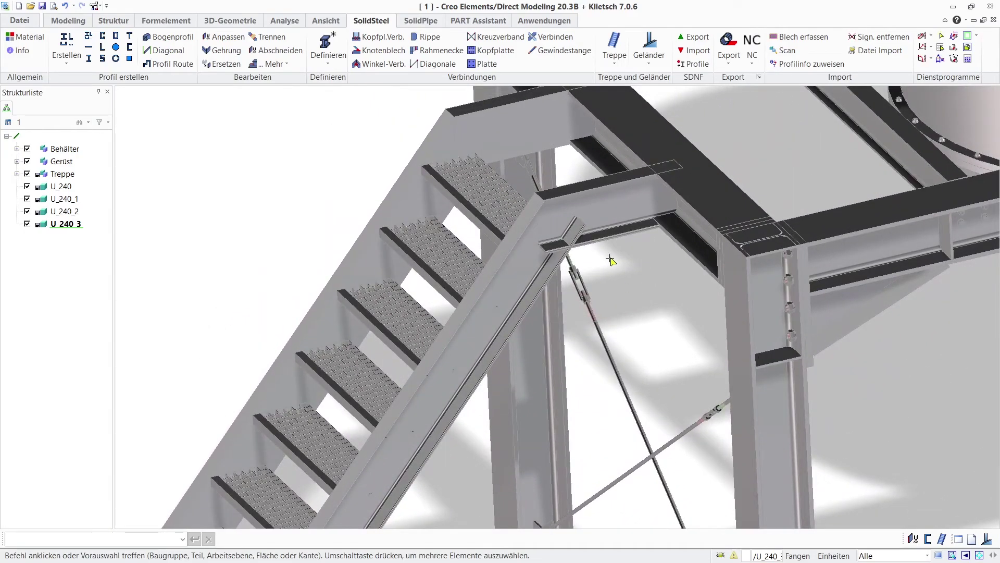
Mitre the stair stringers against channels U_240, U_240_1 and U_240_3.
{"action": "left_click", "coordinate": [235, 50]}
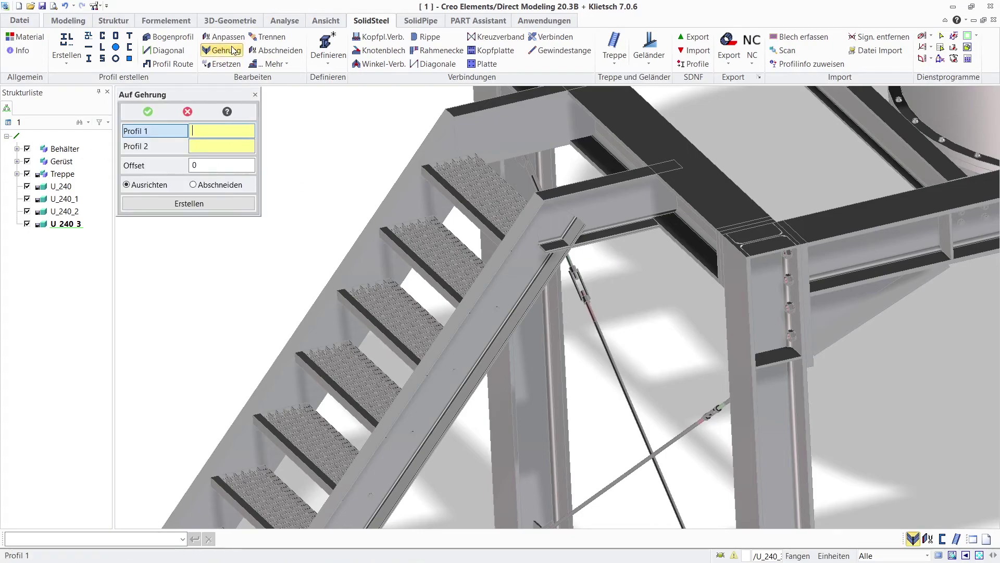
{"action": "left_click", "coordinate": [509, 288]}
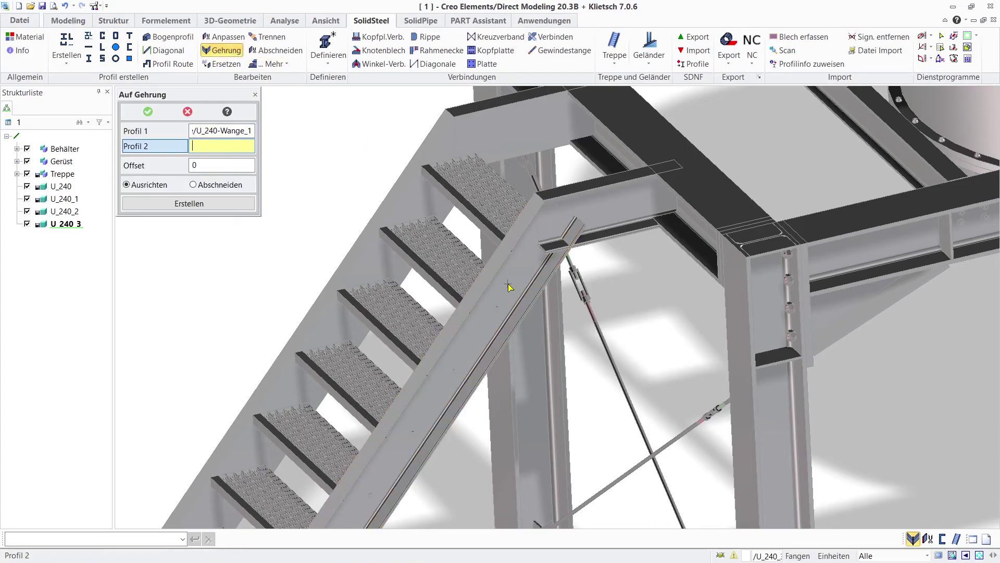
{"action": "left_click", "coordinate": [647, 206]}
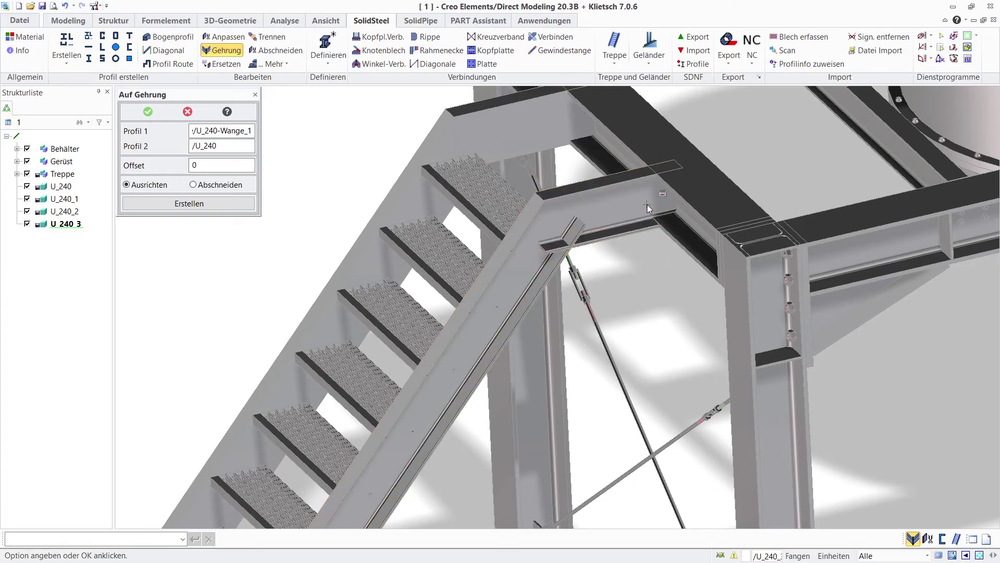
{"action": "left_click", "coordinate": [214, 201]}
{"action": "left_click", "coordinate": [352, 268]}
{"action": "left_click", "coordinate": [543, 115]}
{"action": "middle_click", "coordinate": [544, 115]}
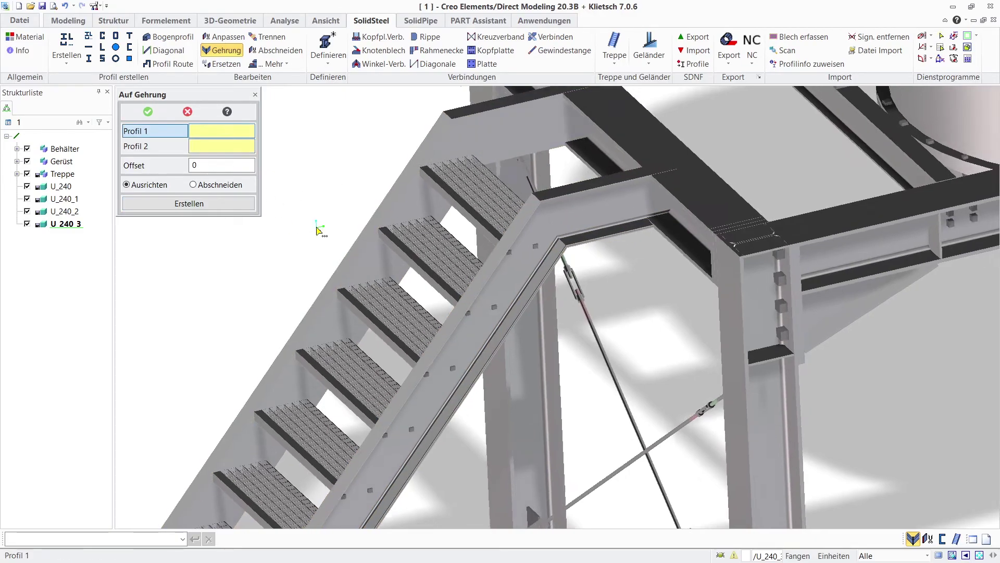
{"action": "left_click", "coordinate": [380, 273]}
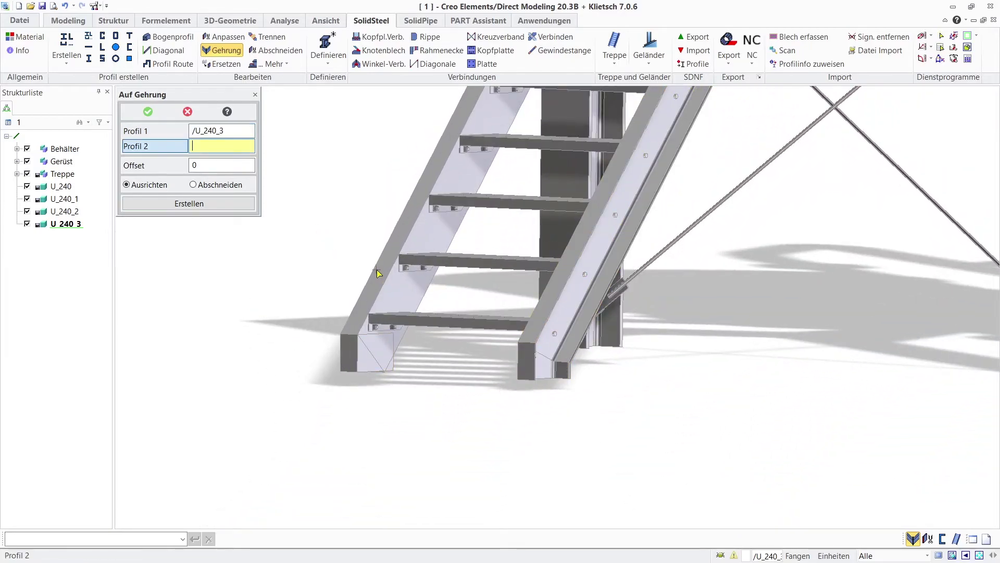
{"action": "left_click", "coordinate": [363, 352]}
{"action": "left_click", "coordinate": [148, 111]}
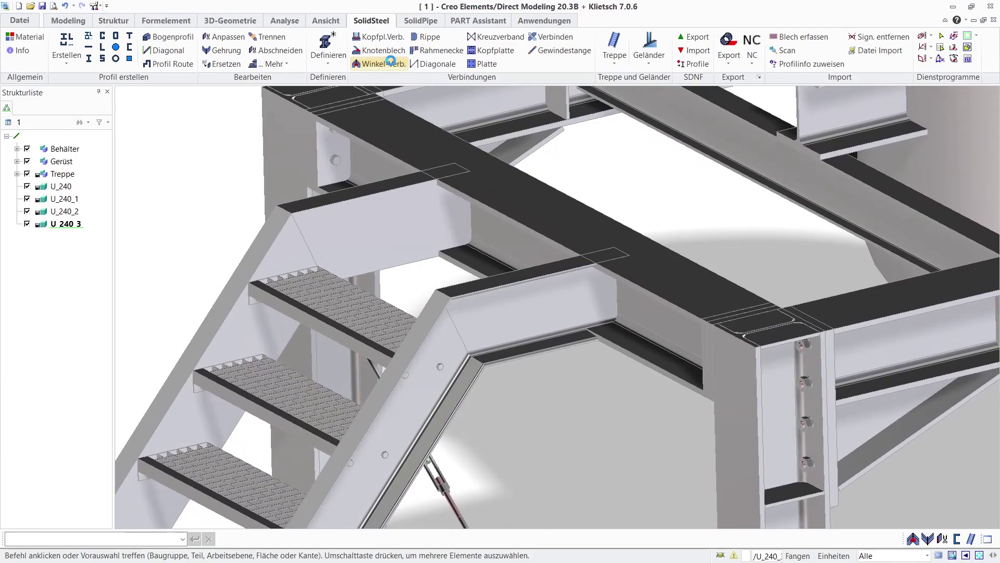
Connect both U 240 channel ends to the platform beam with IW 1612 angle cleats.
{"action": "left_click", "coordinate": [391, 62]}
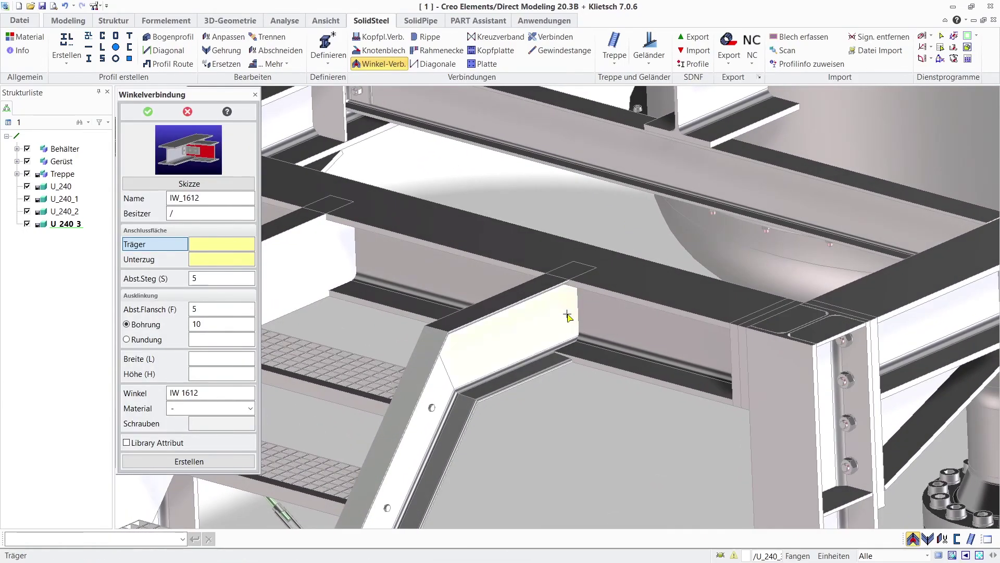
{"action": "left_click", "coordinate": [568, 316]}
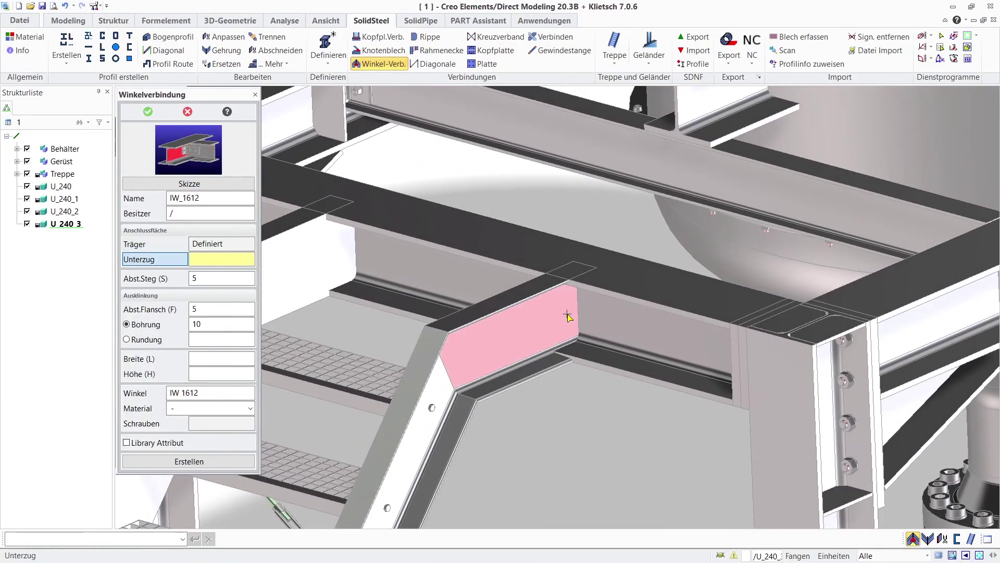
{"action": "left_click", "coordinate": [610, 314]}
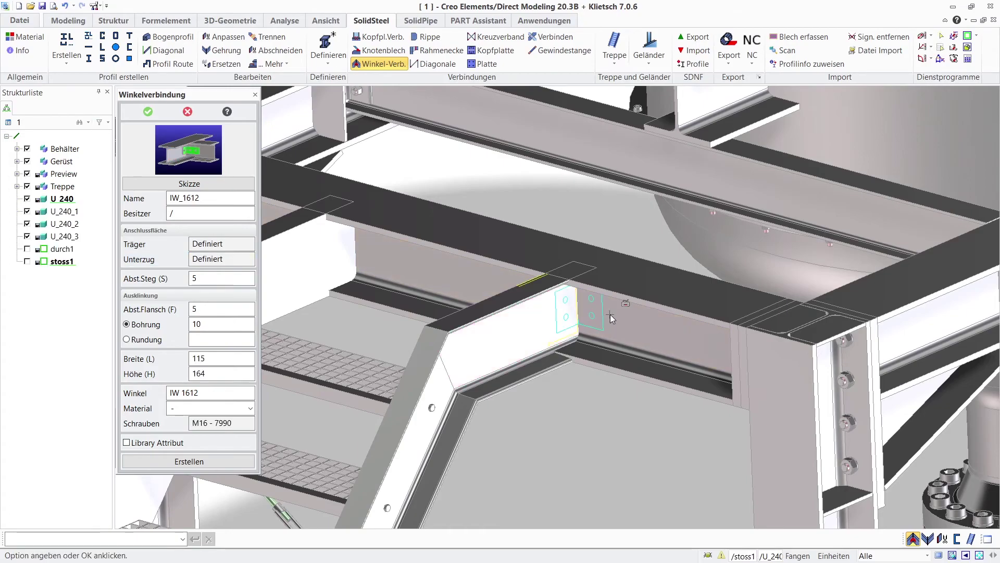
{"action": "left_click", "coordinate": [218, 461]}
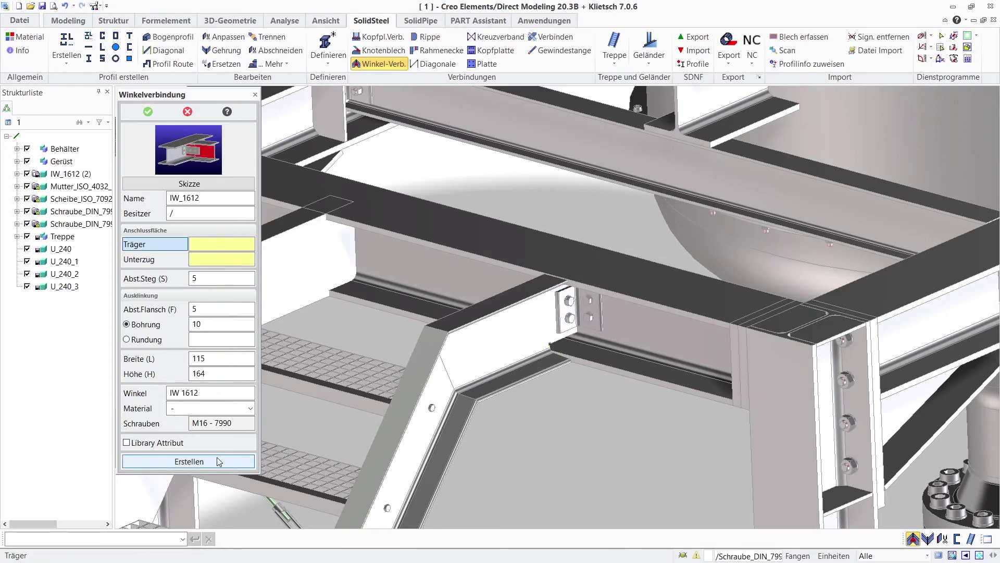
{"action": "left_click", "coordinate": [302, 287]}
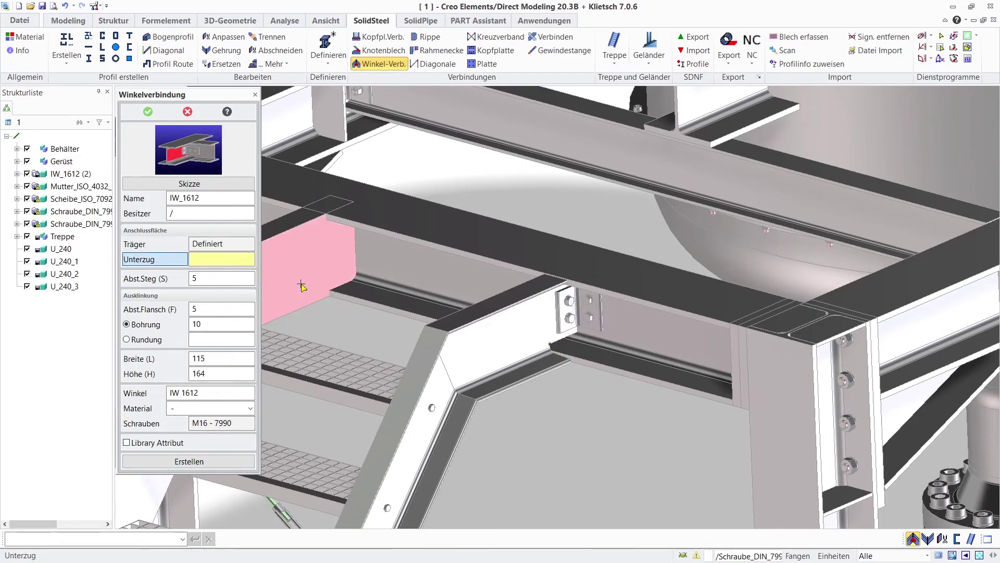
{"action": "left_click", "coordinate": [441, 270]}
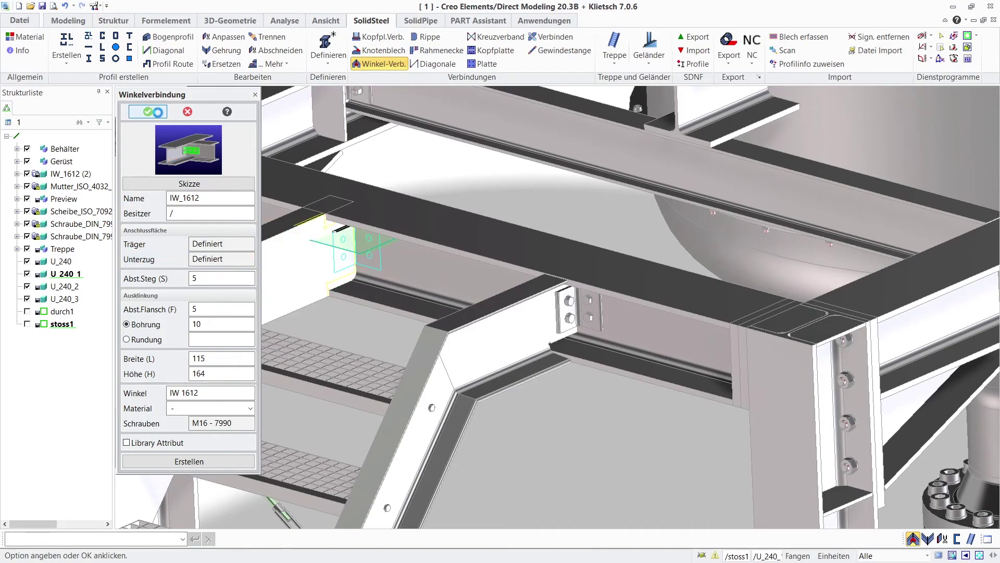
{"action": "left_click", "coordinate": [158, 116]}
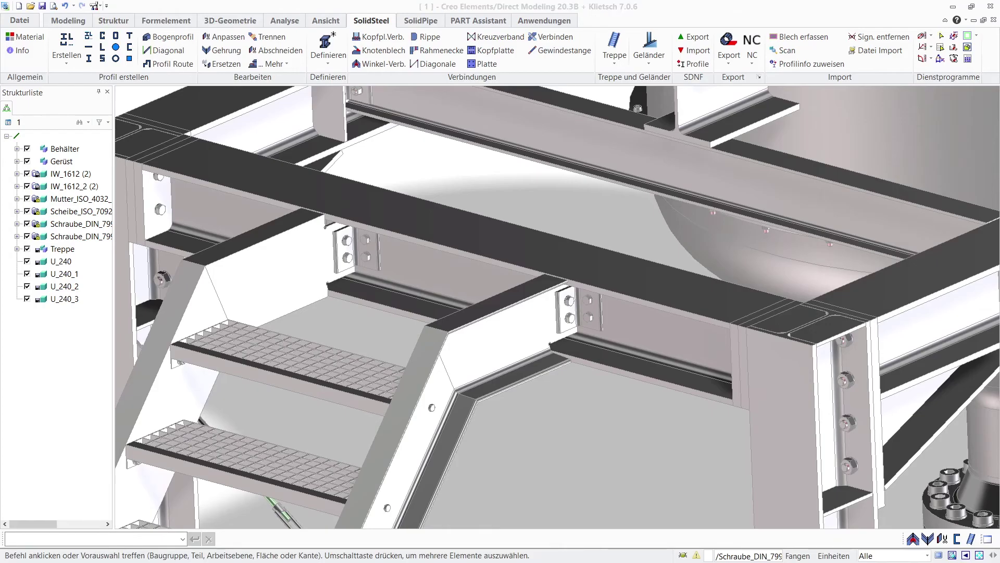
{"action": "left_click", "coordinate": [617, 7]}
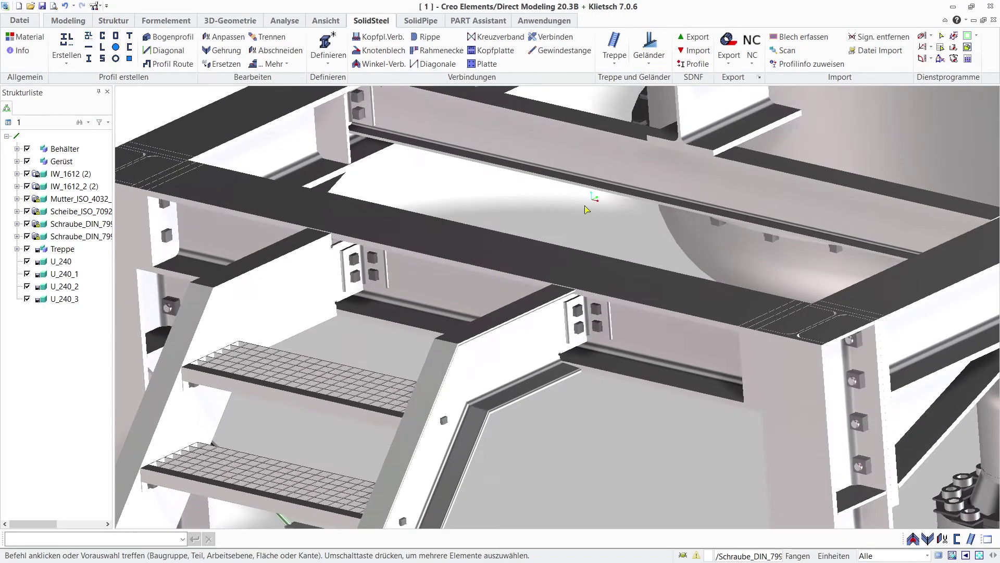
{"action": "scroll", "coordinate": [586, 210], "scroll_direction": "down", "scroll_amount": 3}
{"action": "scroll", "coordinate": [585, 212], "scroll_direction": "down", "scroll_amount": 3}
{"action": "scroll", "coordinate": [576, 261], "scroll_direction": "down", "scroll_amount": 3}
{"action": "scroll", "coordinate": [530, 294], "scroll_direction": "down", "scroll_amount": 2}
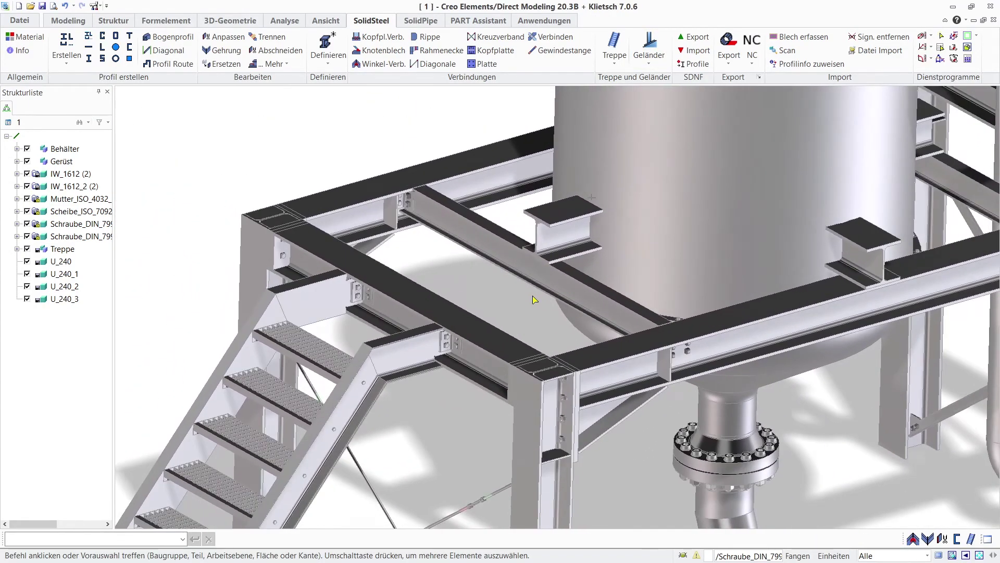
Create workplane A1 on the top face of the platform beam.
{"action": "left_click", "coordinate": [78, 21]}
{"action": "left_click", "coordinate": [46, 39]}
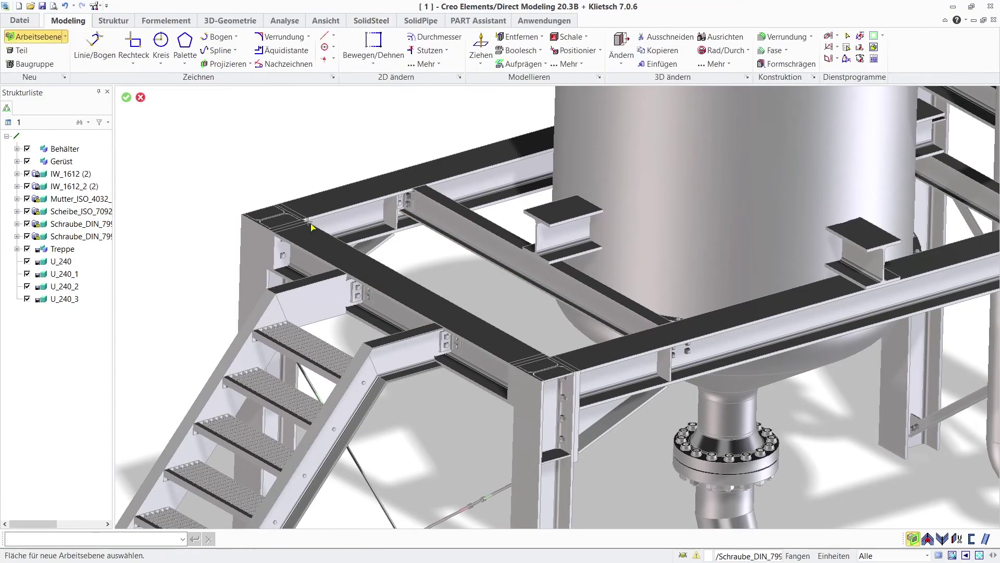
{"action": "left_click", "coordinate": [357, 274]}
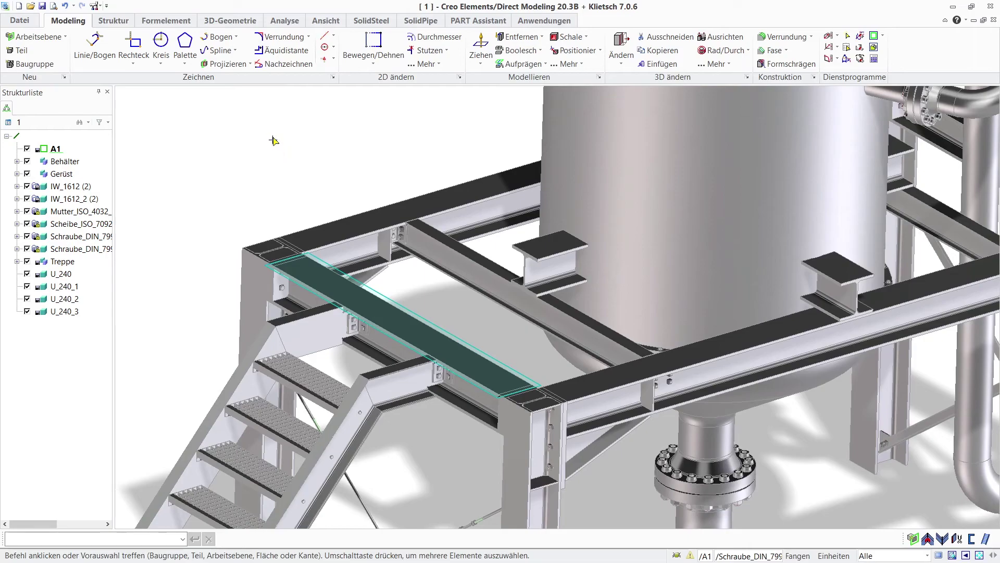
Project the selected frame beams onto A1 as helper geometry.
{"action": "left_click", "coordinate": [227, 63]}
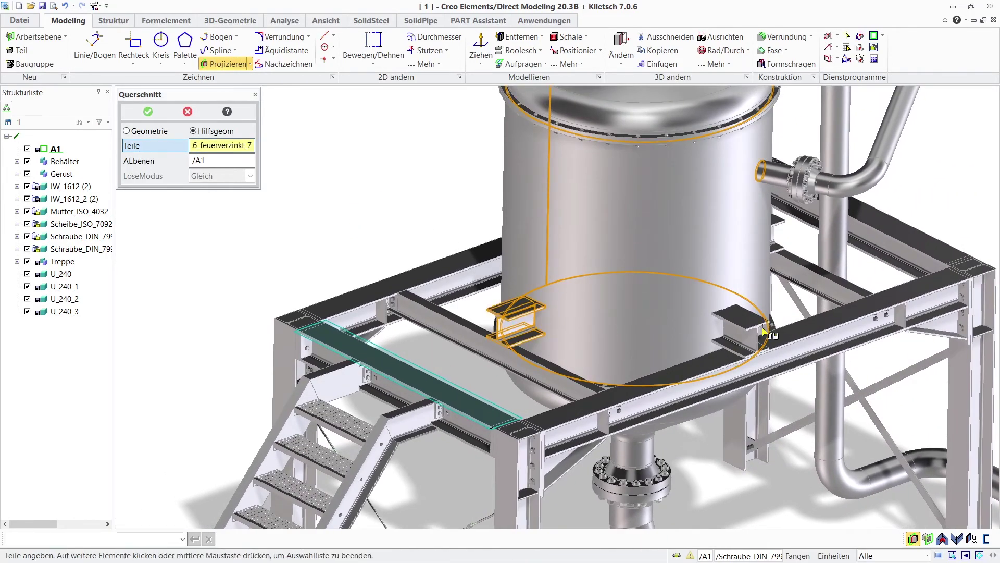
{"action": "left_click", "coordinate": [766, 332]}
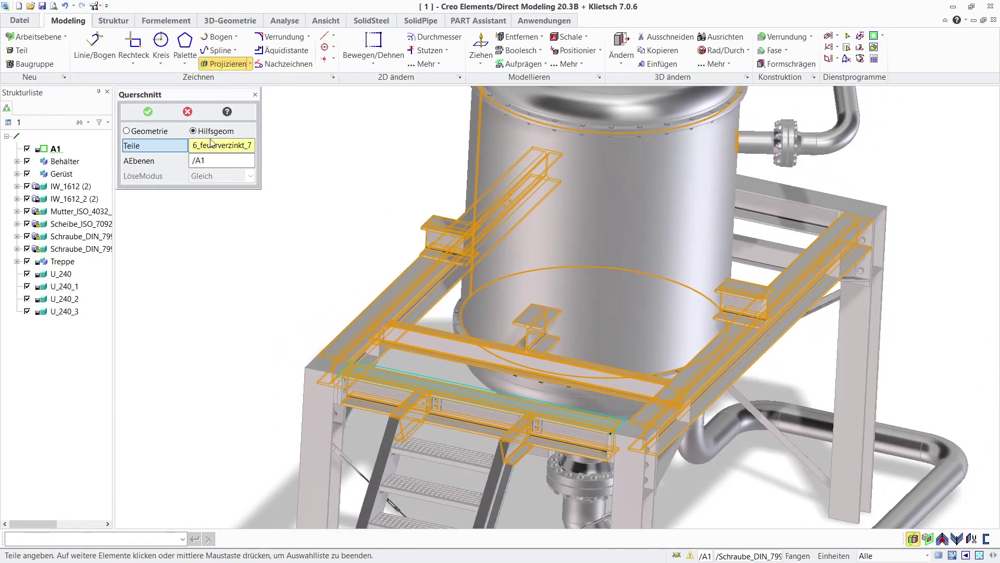
{"action": "left_click", "coordinate": [148, 112]}
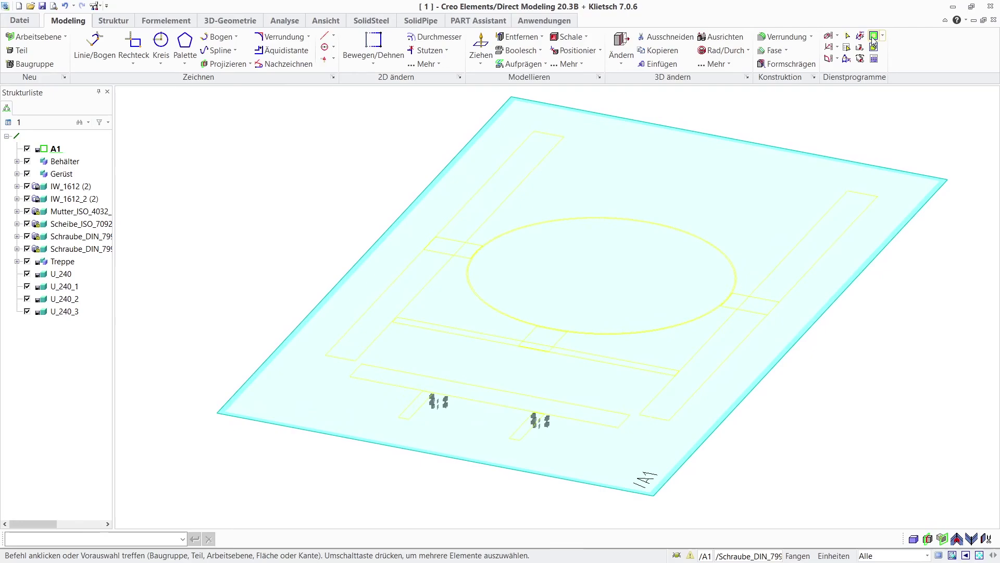
Draw the upper floor outline from the landing corner along the top beam.
{"action": "left_click", "coordinate": [94, 45]}
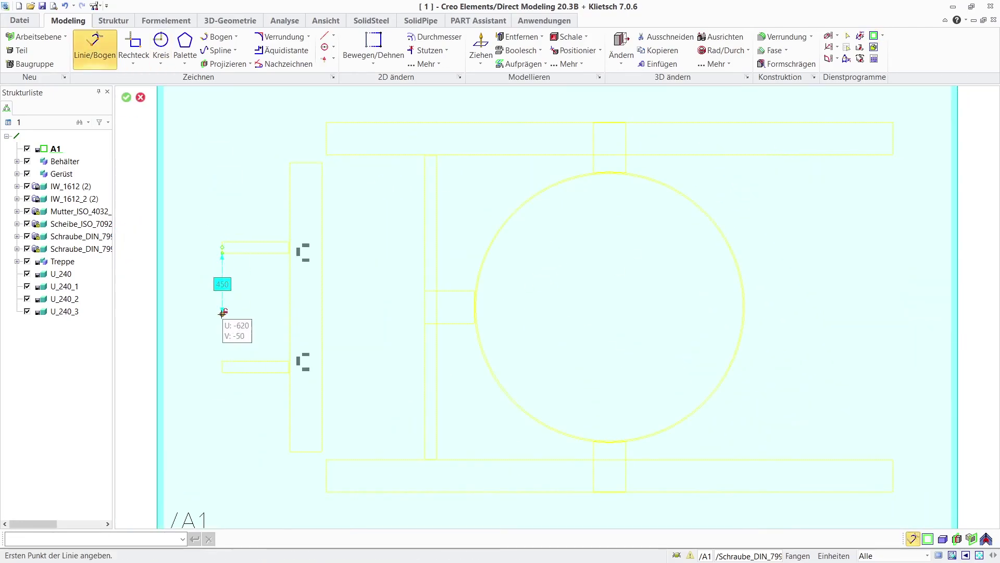
{"action": "left_click", "coordinate": [223, 372]}
{"action": "left_click", "coordinate": [223, 242]}
{"action": "left_click", "coordinate": [306, 242]}
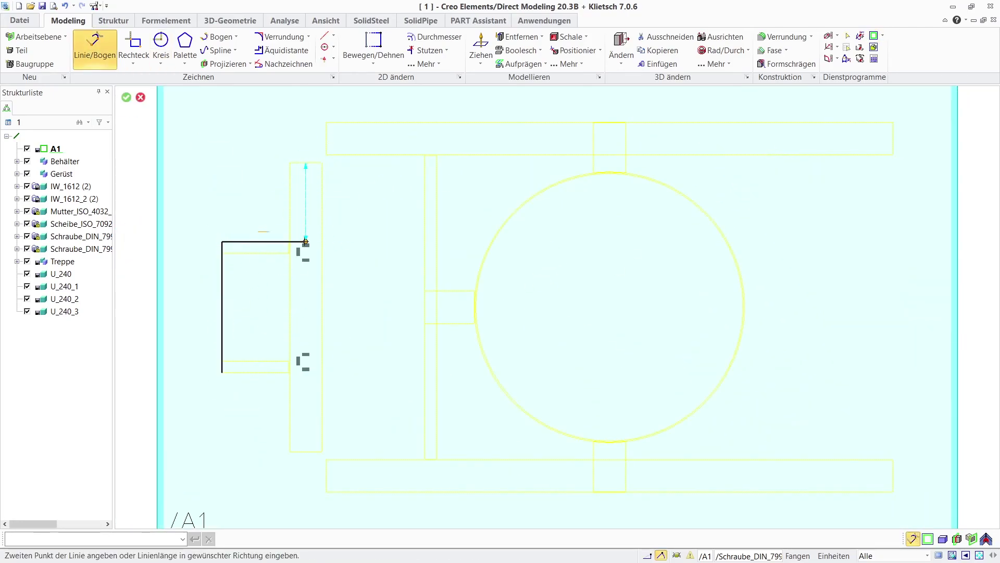
{"action": "left_click", "coordinate": [305, 139]}
{"action": "left_click", "coordinate": [593, 139]}
{"action": "middle_click", "coordinate": [593, 138]}
Draw the lower outline along the bottom beam up to the tank circle.
{"action": "left_click", "coordinate": [115, 66]}
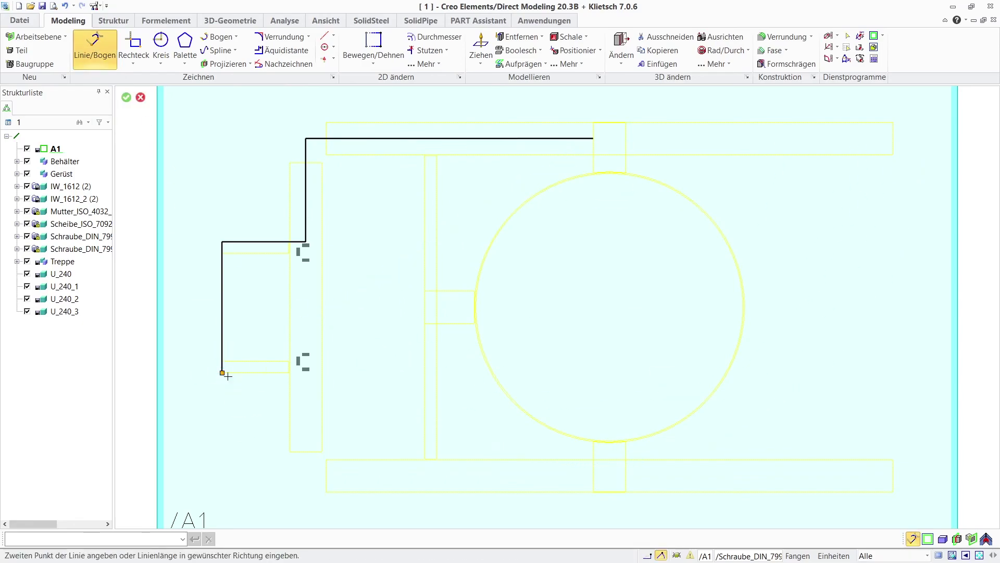
{"action": "left_click", "coordinate": [223, 372]}
{"action": "left_click", "coordinate": [305, 373]}
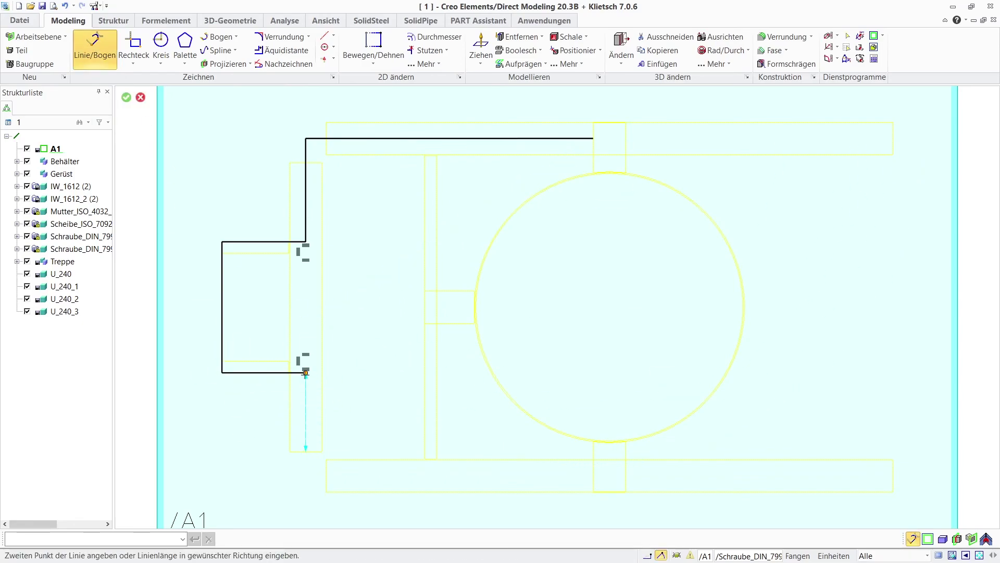
{"action": "left_click", "coordinate": [594, 476]}
{"action": "scroll", "coordinate": [594, 458], "scroll_direction": "up", "scroll_amount": 5}
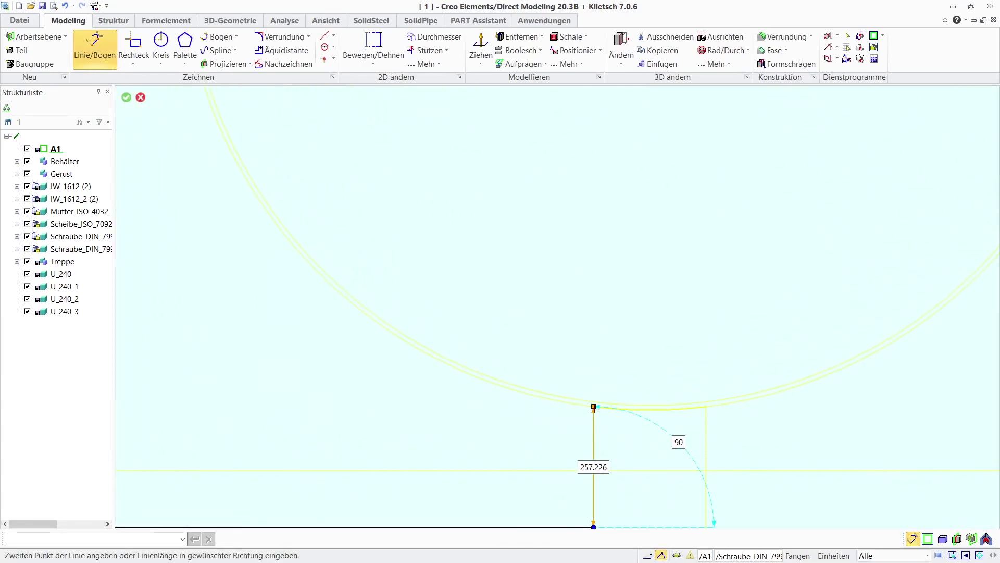
{"action": "left_click", "coordinate": [594, 408]}
{"action": "middle_click", "coordinate": [547, 430]}
{"action": "middle_click_drag", "start_coordinate": [453, 427], "coordinate": [488, 459], "text": "ctrl"}
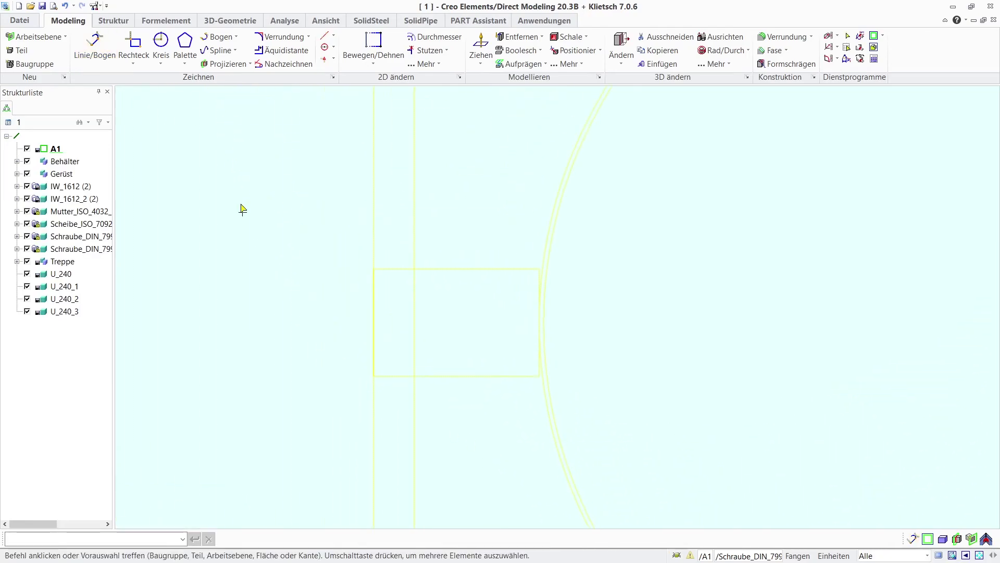
Draw the rectangular bracket notch outline from the tank edge.
{"action": "key", "text": "Return"}
{"action": "scroll", "coordinate": [540, 270], "scroll_direction": "up", "scroll_amount": 4}
{"action": "middle_click_drag", "start_coordinate": [539, 270], "coordinate": [598, 222], "text": "ctrl"}
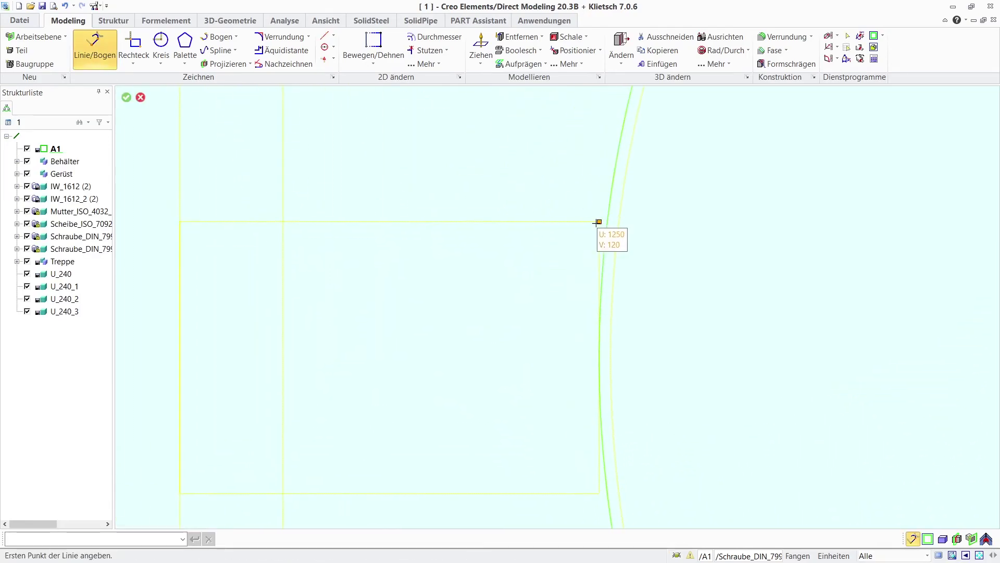
{"action": "left_click", "coordinate": [599, 223]}
{"action": "scroll", "coordinate": [607, 224], "scroll_direction": "down", "scroll_amount": 1}
{"action": "left_click", "coordinate": [302, 224]}
{"action": "left_click", "coordinate": [302, 440]}
{"action": "left_click", "coordinate": [643, 442]}
{"action": "middle_click", "coordinate": [441, 347]}
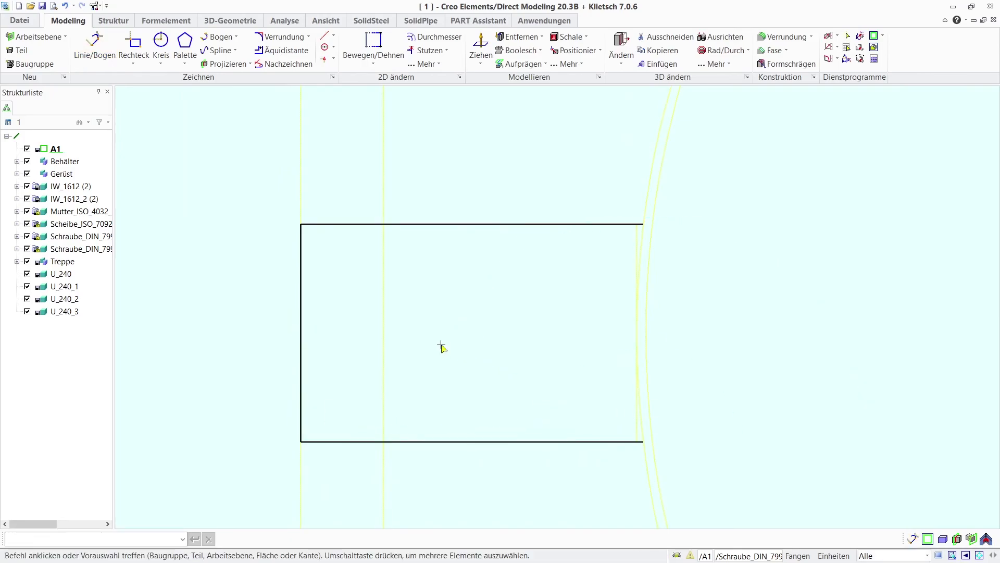
{"action": "scroll", "coordinate": [442, 347], "scroll_direction": "down", "scroll_amount": 2}
{"action": "scroll", "coordinate": [446, 335], "scroll_direction": "down", "scroll_amount": 2}
Add the short segment to the tank circle and trace the arc along it.
{"action": "key", "text": "Return"}
{"action": "left_click", "coordinate": [563, 221]}
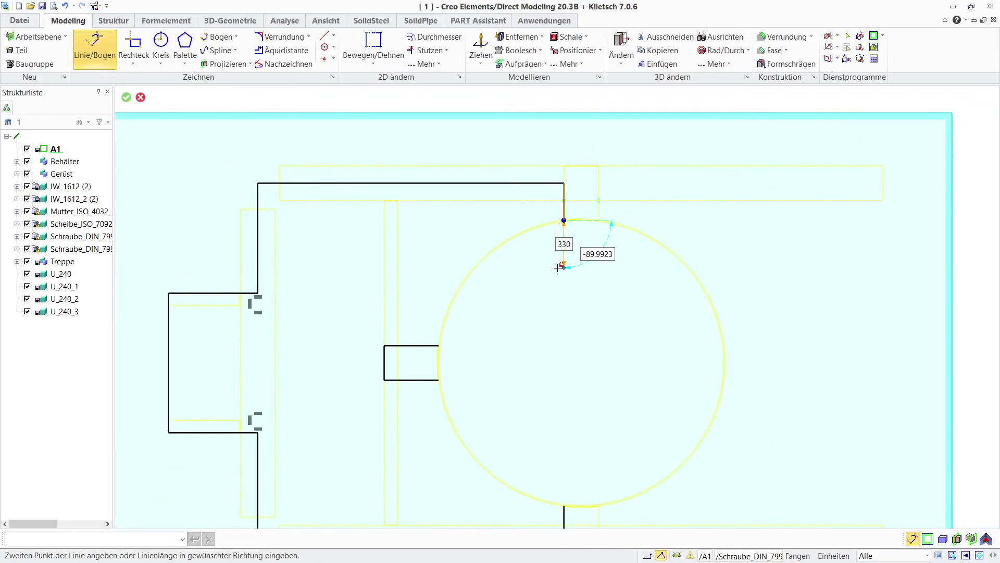
{"action": "middle_click", "coordinate": [561, 267]}
{"action": "left_click", "coordinate": [283, 64]}
{"action": "scroll", "coordinate": [476, 331], "scroll_direction": "up", "scroll_amount": 3}
{"action": "left_click", "coordinate": [400, 364]}
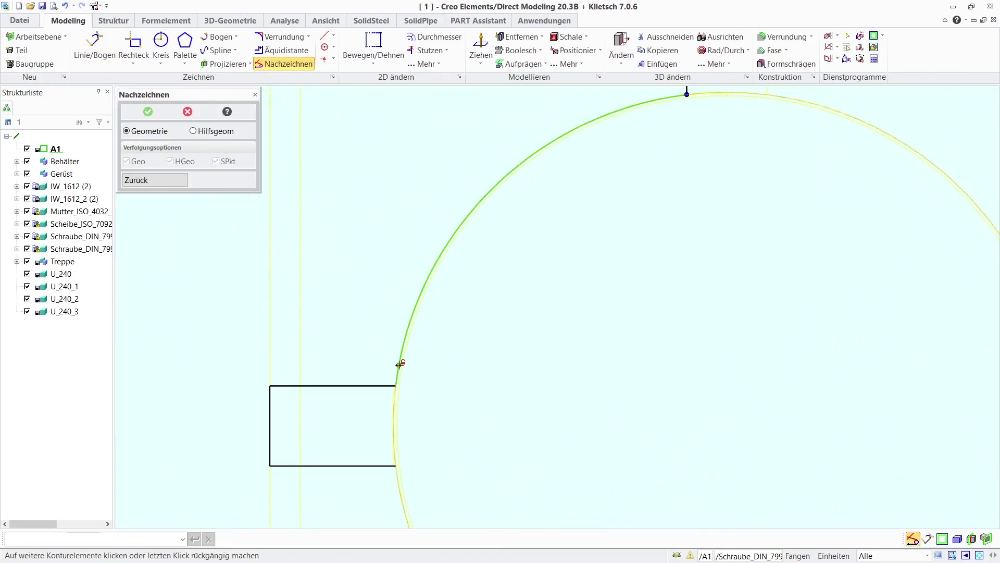
{"action": "left_click", "coordinate": [395, 386]}
{"action": "scroll", "coordinate": [393, 161], "scroll_direction": "down", "scroll_amount": 1}
{"action": "middle_click_drag", "start_coordinate": [393, 161], "coordinate": [417, 245], "text": "ctrl"}
{"action": "middle_click", "coordinate": [504, 264]}
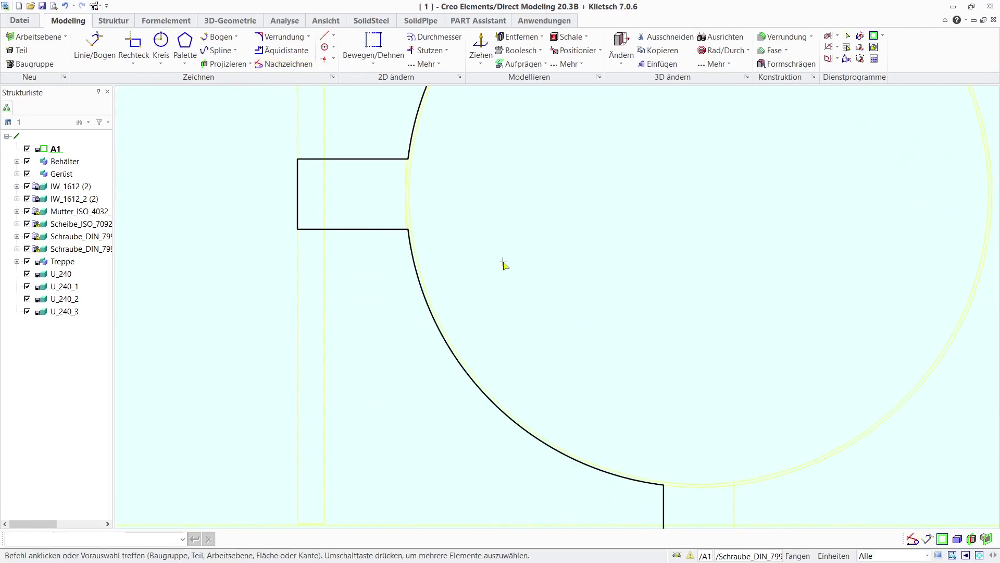
{"action": "key", "text": "ctrl+f"}
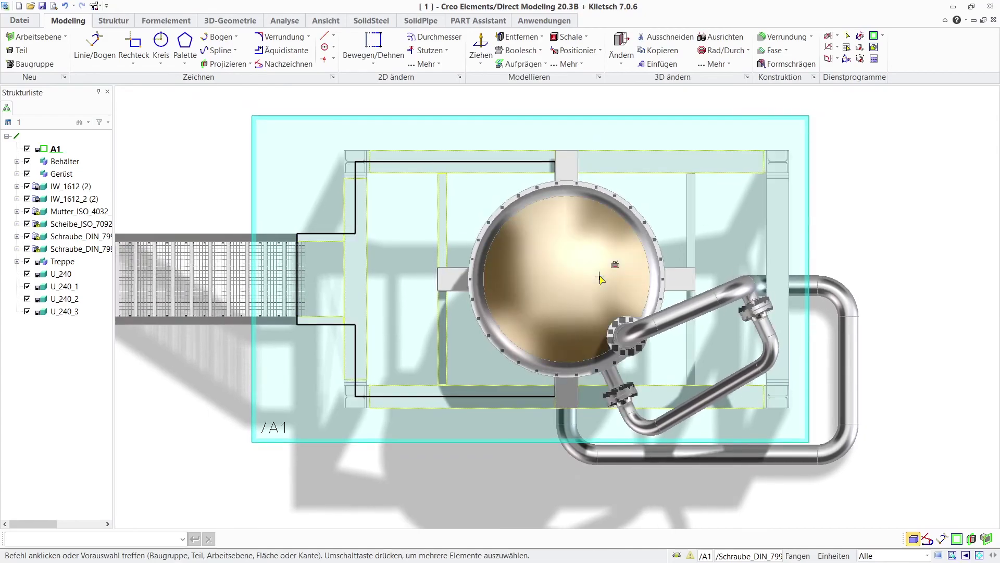
Create the Gitterrost grating floor from the contour on workplane A1.
{"action": "key", "text": "Home"}
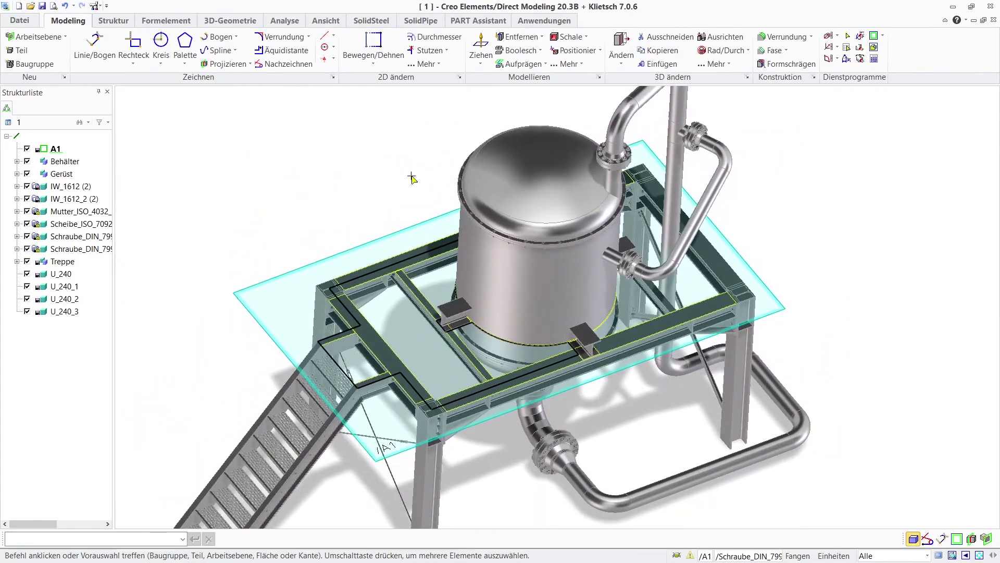
{"action": "left_click", "coordinate": [369, 21]}
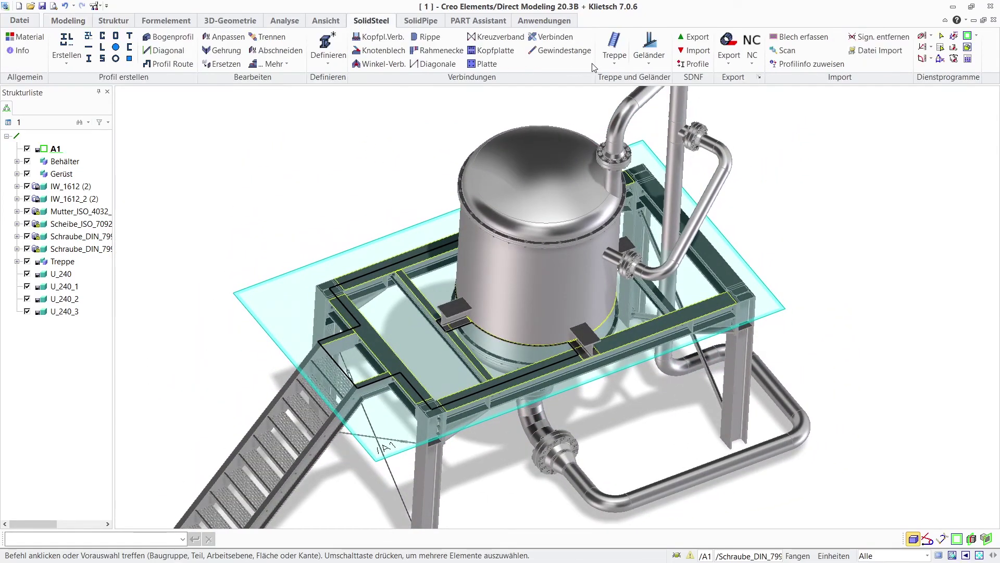
{"action": "left_click", "coordinate": [615, 63]}
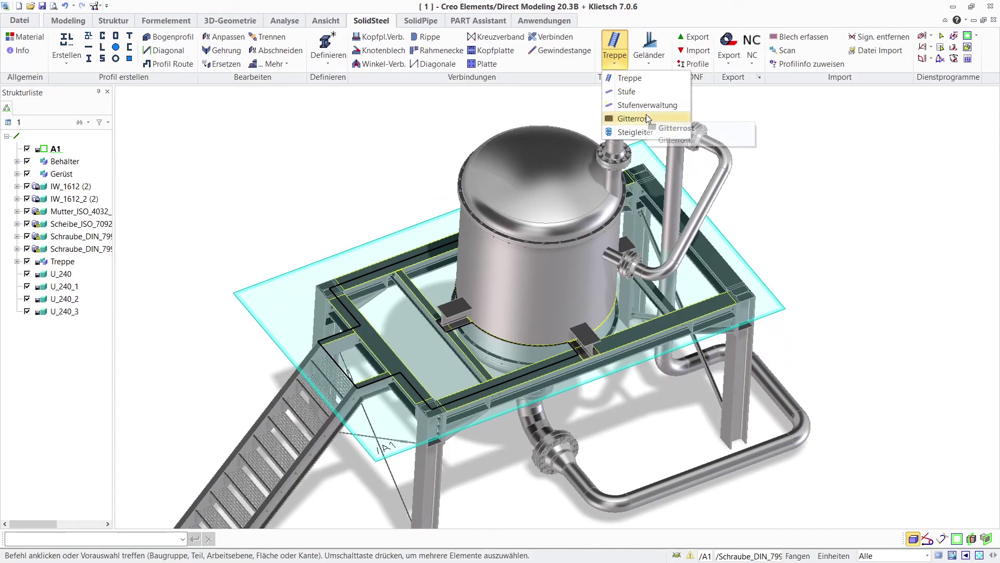
{"action": "left_click", "coordinate": [633, 118]}
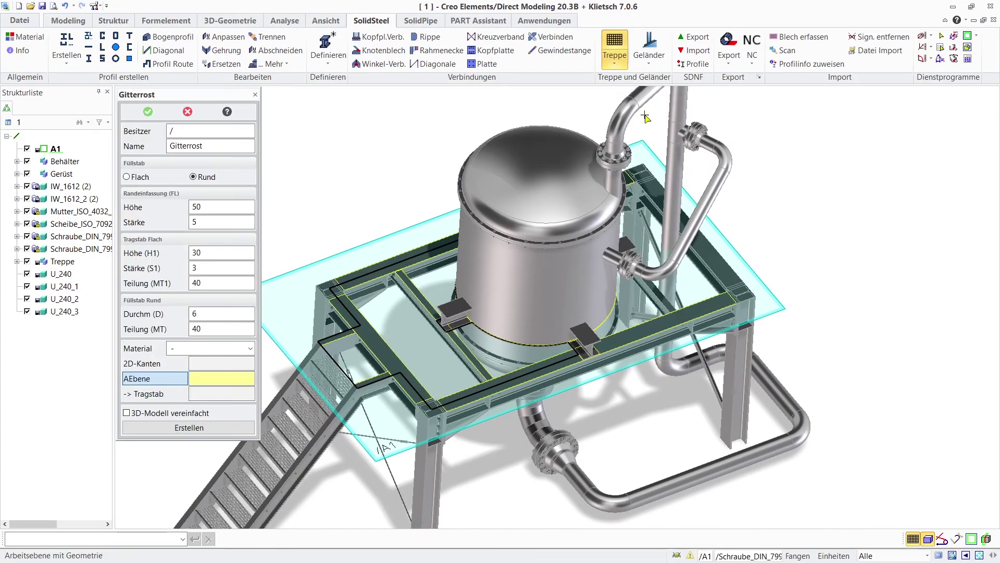
{"action": "scroll", "coordinate": [401, 206], "scroll_direction": "up", "scroll_amount": 2}
{"action": "scroll", "coordinate": [376, 215], "scroll_direction": "up", "scroll_amount": 2}
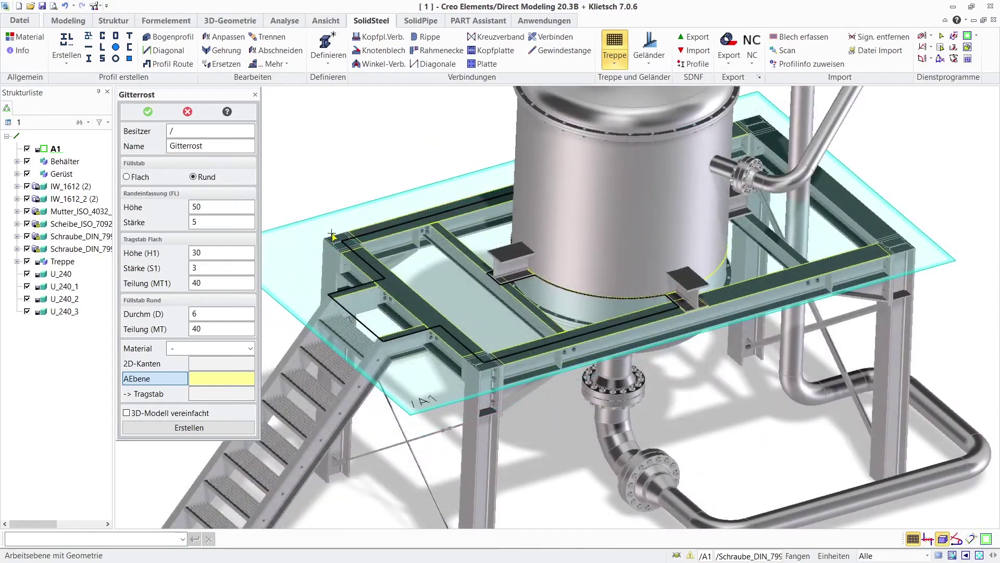
{"action": "left_click", "coordinate": [329, 225]}
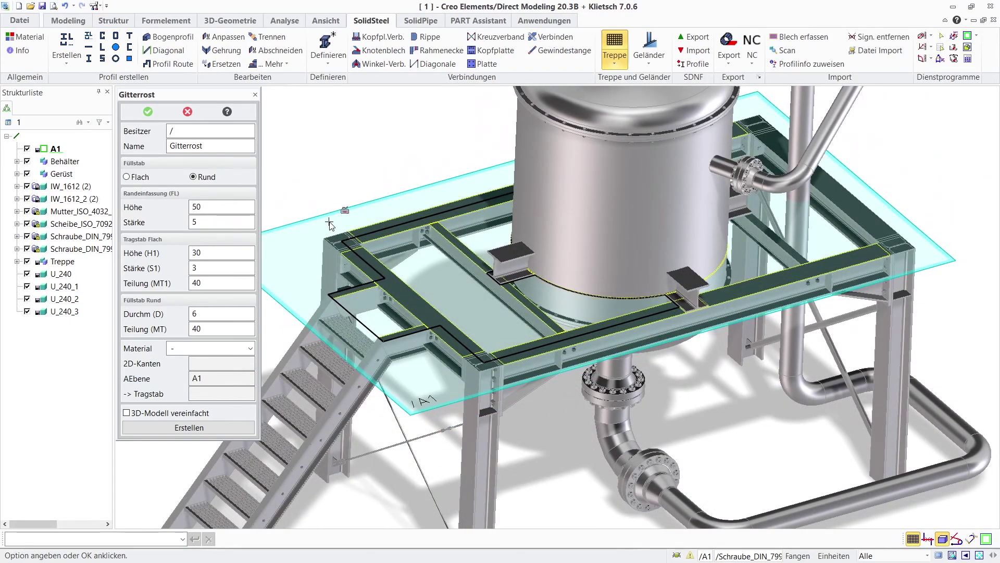
{"action": "left_click", "coordinate": [156, 115]}
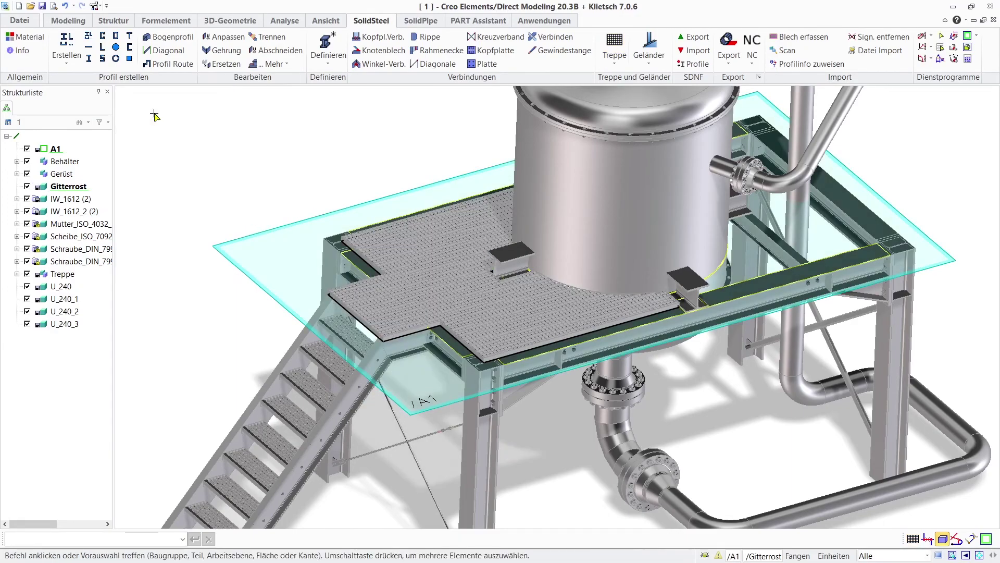
{"action": "middle_click_drag", "start_coordinate": [207, 171], "coordinate": [224, 194]}
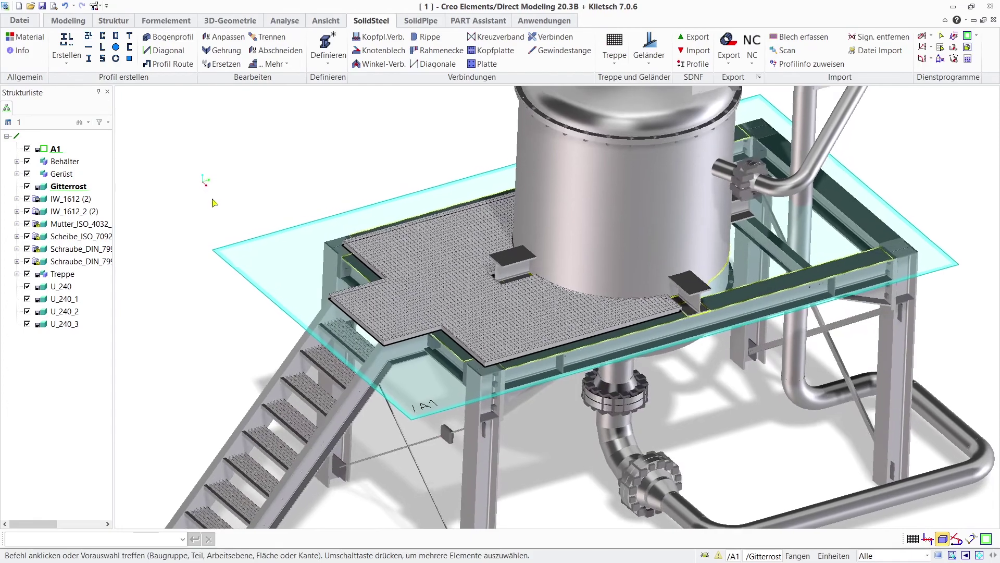
Delete workplane A1 from the Strukturliste context menu.
{"action": "right_click", "coordinate": [67, 151]}
{"action": "left_click", "coordinate": [118, 193]}
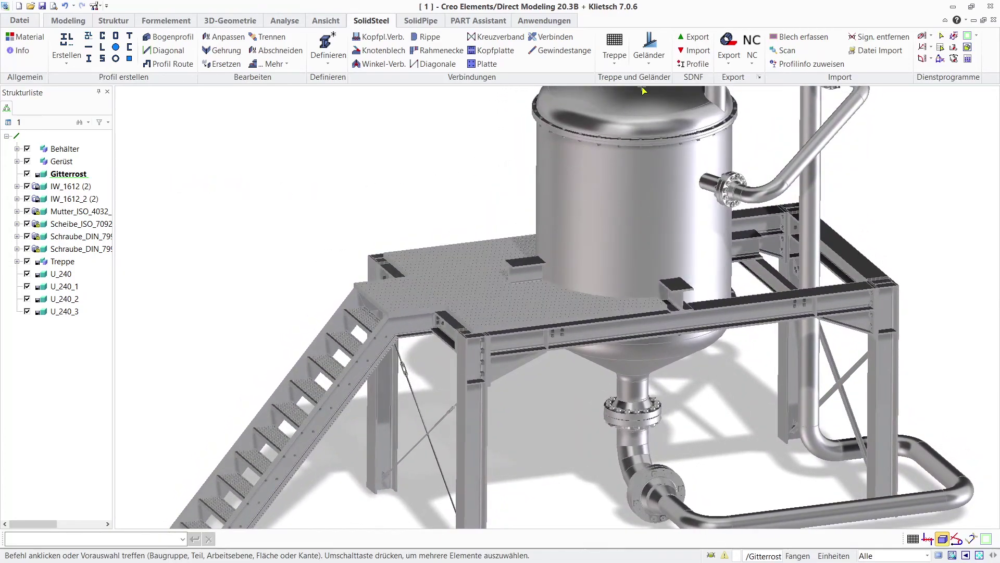
Start the railing framework on the reference edge, trying offset 120, height 860, spacing 200.
{"action": "left_click", "coordinate": [647, 61]}
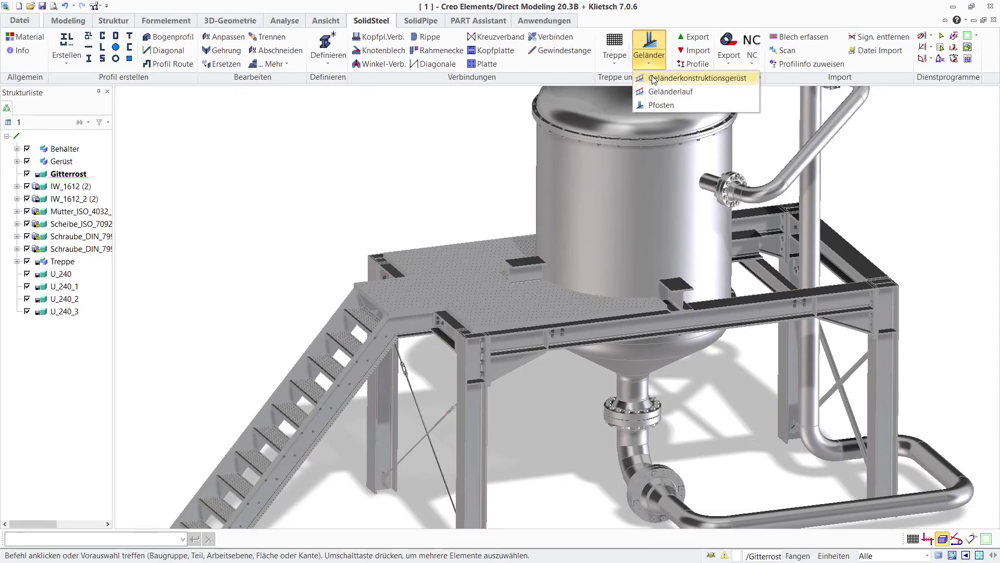
{"action": "left_click", "coordinate": [654, 80]}
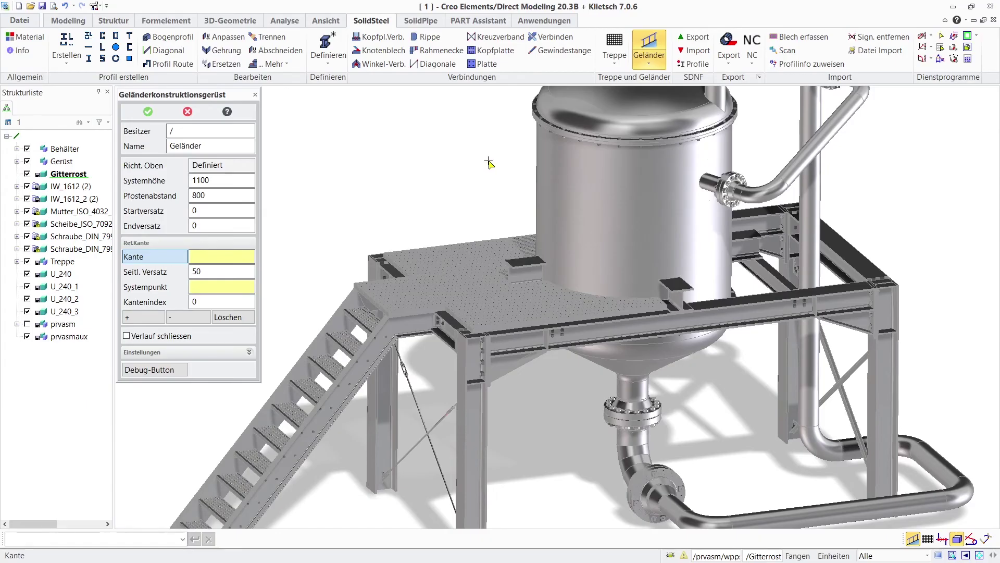
{"action": "scroll", "coordinate": [489, 162], "scroll_direction": "up", "scroll_amount": 2}
{"action": "scroll", "coordinate": [488, 162], "scroll_direction": "up", "scroll_amount": 2}
{"action": "scroll", "coordinate": [489, 162], "scroll_direction": "up", "scroll_amount": 2}
{"action": "scroll", "coordinate": [490, 164], "scroll_direction": "up", "scroll_amount": 2}
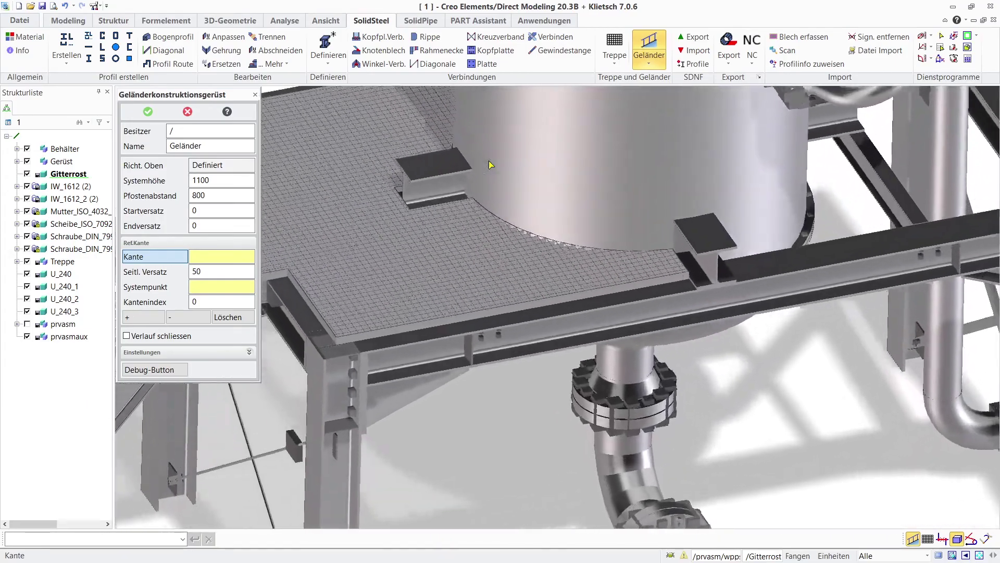
{"action": "scroll", "coordinate": [609, 216], "scroll_direction": "up", "scroll_amount": 2}
{"action": "scroll", "coordinate": [625, 227], "scroll_direction": "up", "scroll_amount": 2}
{"action": "left_click", "coordinate": [748, 260]}
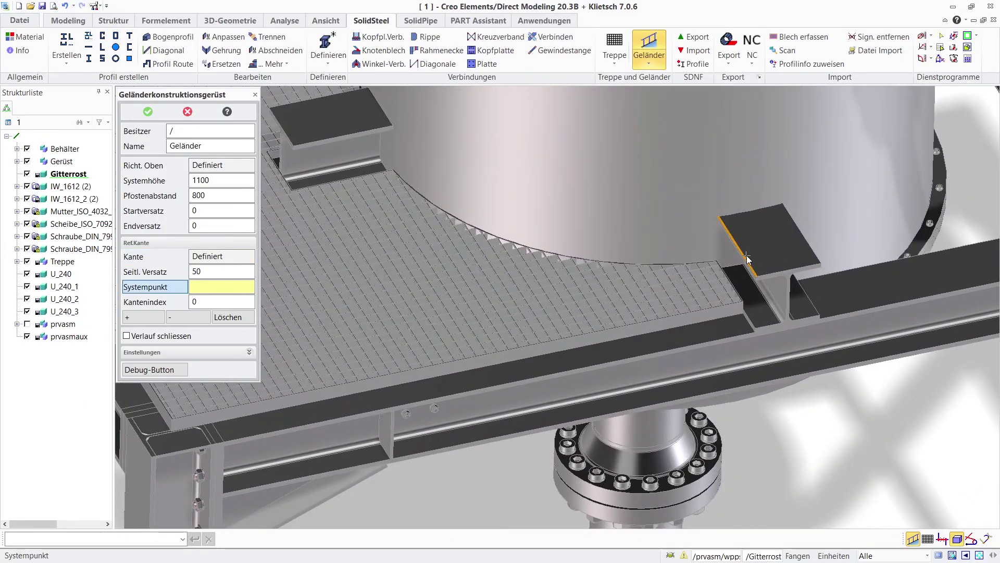
{"action": "left_click", "coordinate": [757, 275]}
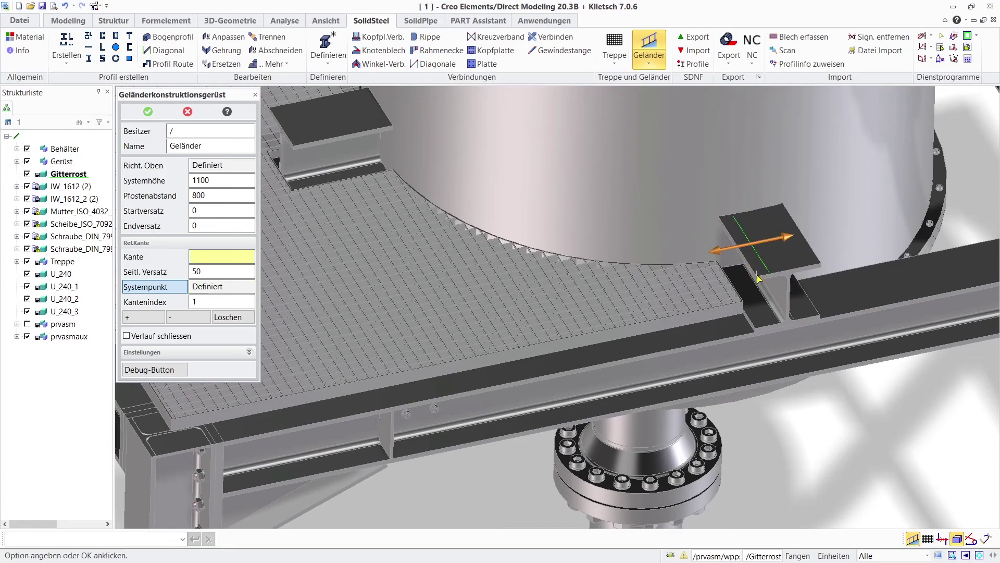
{"action": "double_click", "coordinate": [197, 271]}
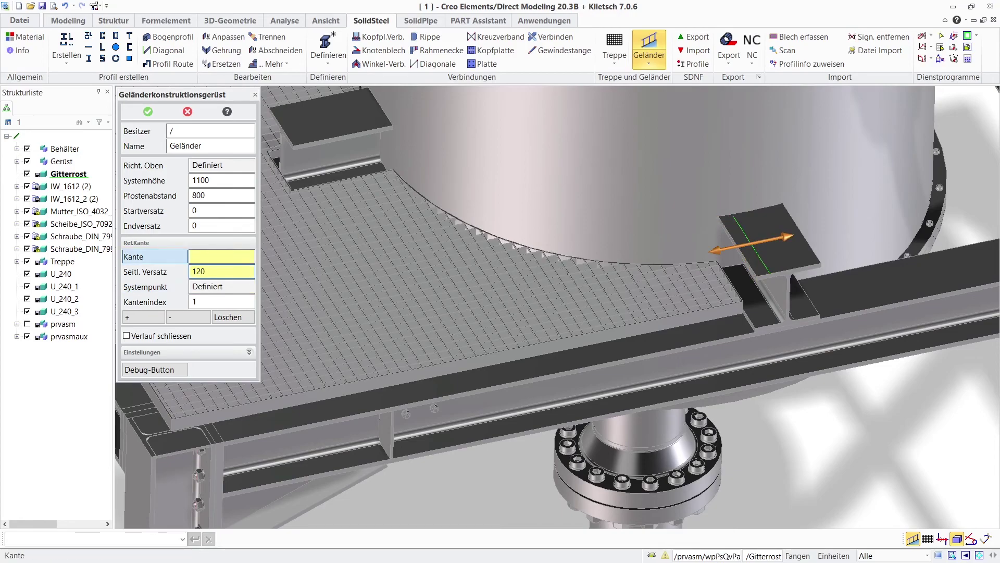
{"action": "key", "text": "Return"}
{"action": "double_click", "coordinate": [198, 182]}
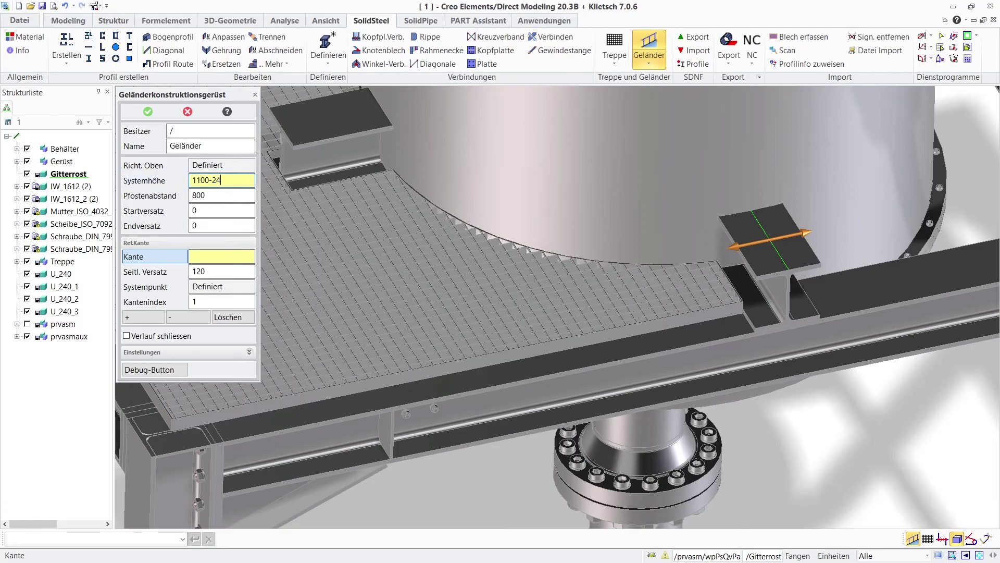
{"action": "type", "text": "0"}
{"action": "key", "text": "Return"}
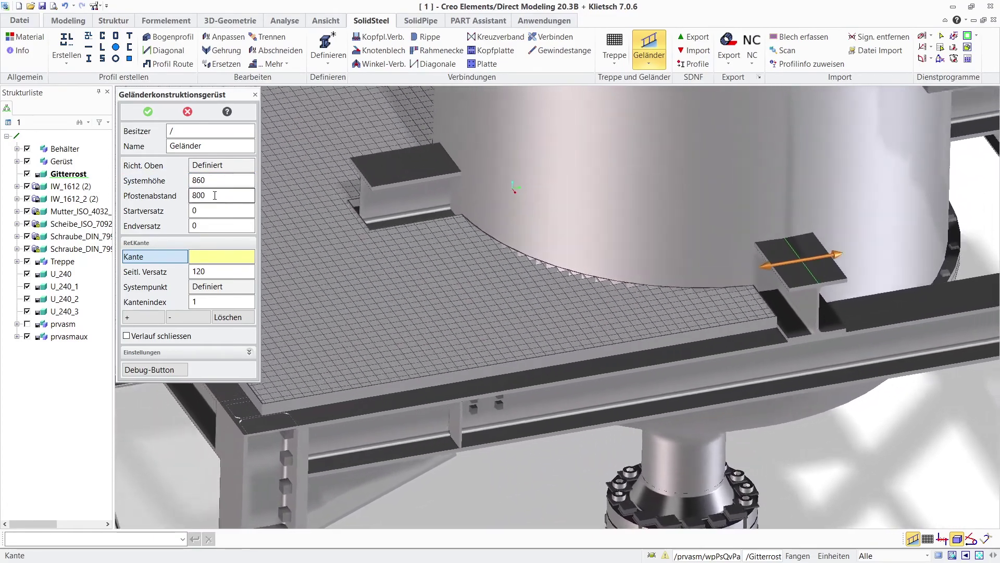
{"action": "double_click", "coordinate": [197, 195]}
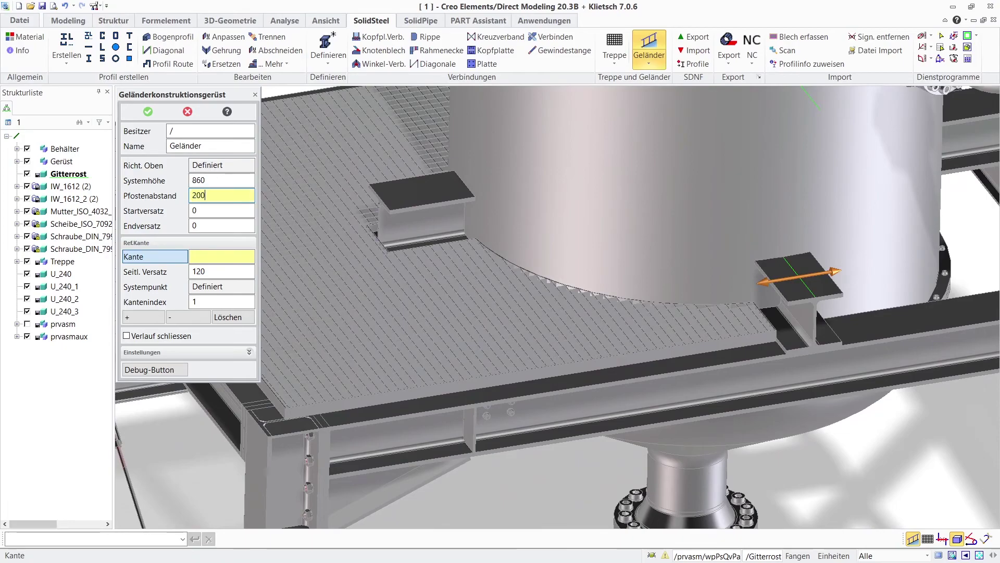
{"action": "key", "text": "Return"}
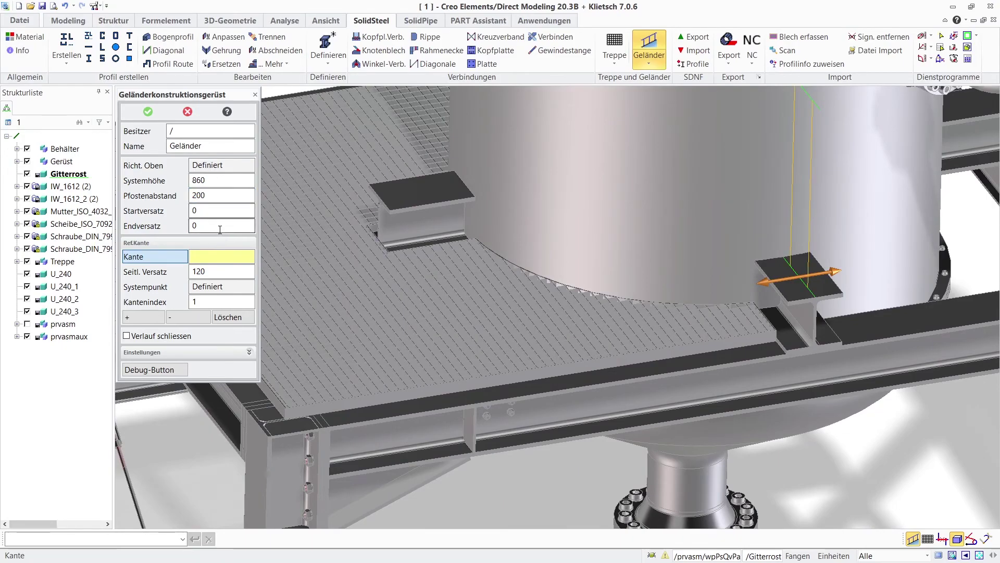
Add the long front edge and set side offset 50, height 1100, post spacing 400.
{"action": "left_click", "coordinate": [747, 360]}
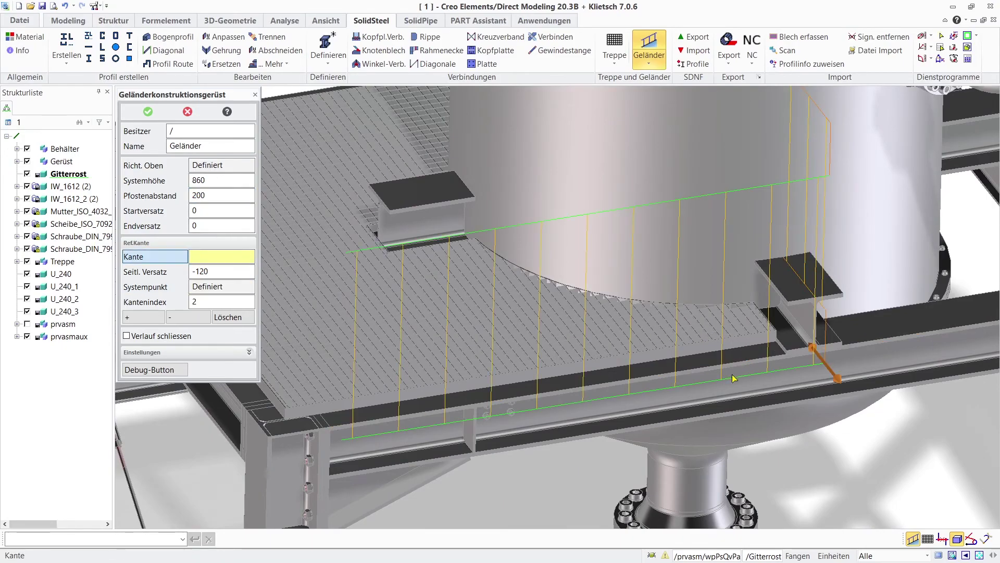
{"action": "mouse_move", "coordinate": [692, 357]}
{"action": "middle_mouse_down"}
{"action": "mouse_move", "coordinate": [656, 366]}
{"action": "mouse_move", "coordinate": [547, 328]}
{"action": "middle_mouse_up"}
{"action": "double_click", "coordinate": [205, 271]}
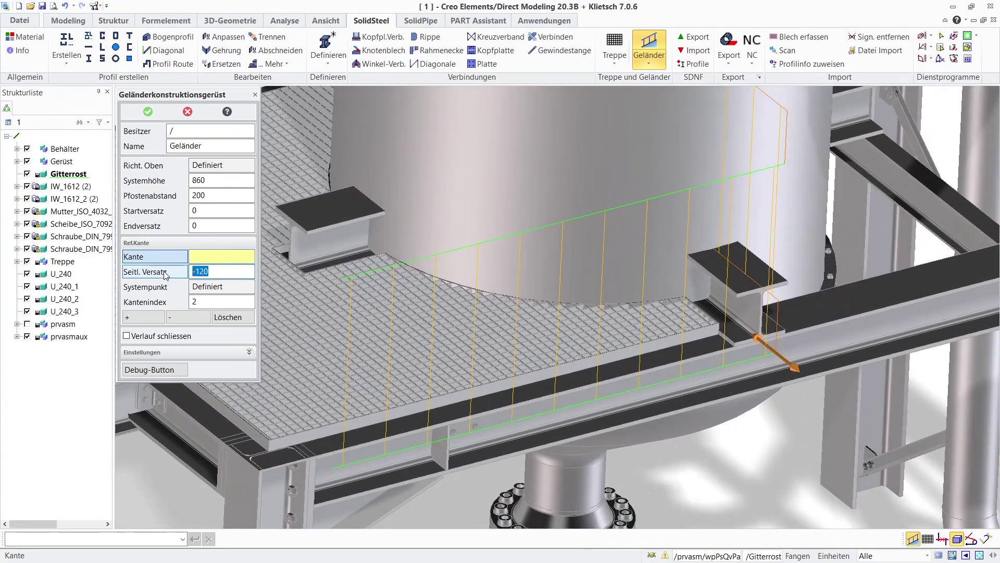
{"action": "type", "text": "50"}
{"action": "key", "text": "Return"}
{"action": "double_click", "coordinate": [226, 183]}
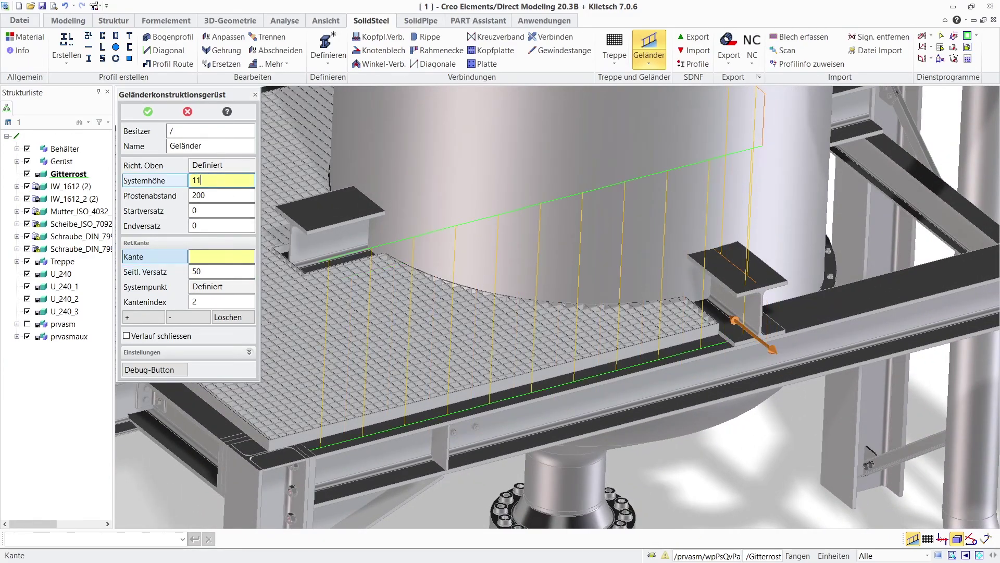
{"action": "type", "text": "00"}
{"action": "key", "text": "Return"}
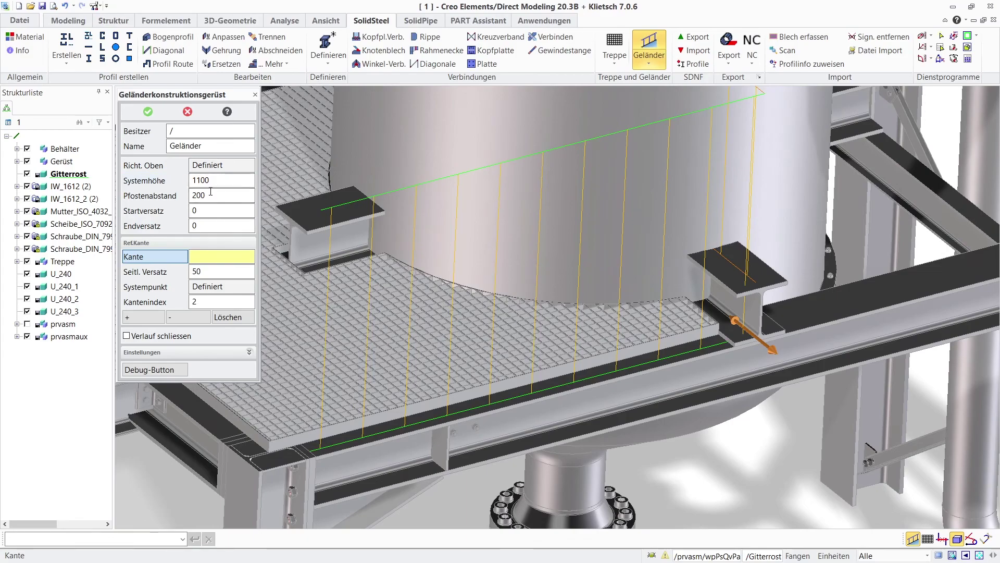
{"action": "double_click", "coordinate": [210, 192]}
{"action": "type", "text": "00"}
{"action": "key", "text": "Return"}
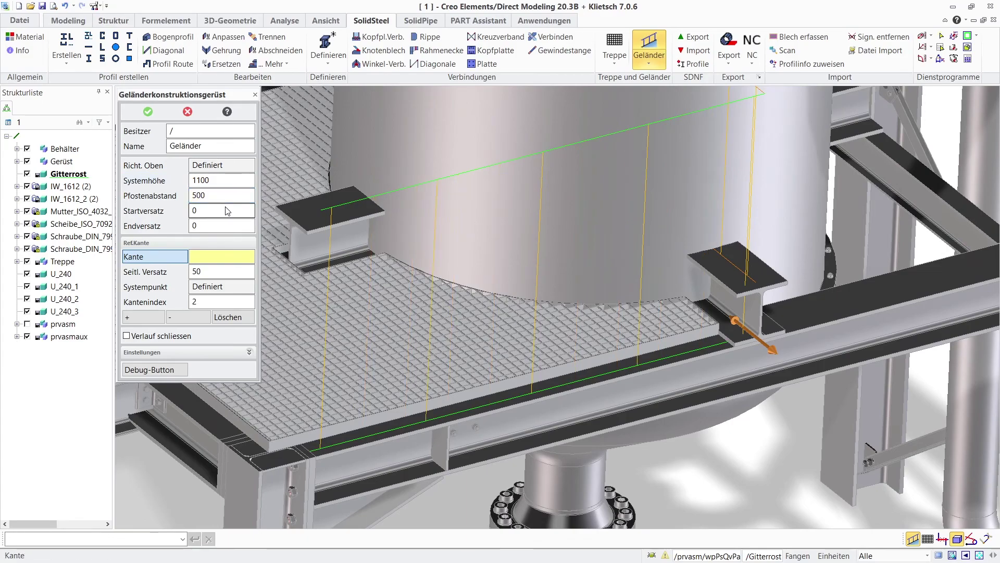
{"action": "double_click", "coordinate": [195, 196]}
{"action": "type", "text": "400"}
{"action": "key", "text": "Return"}
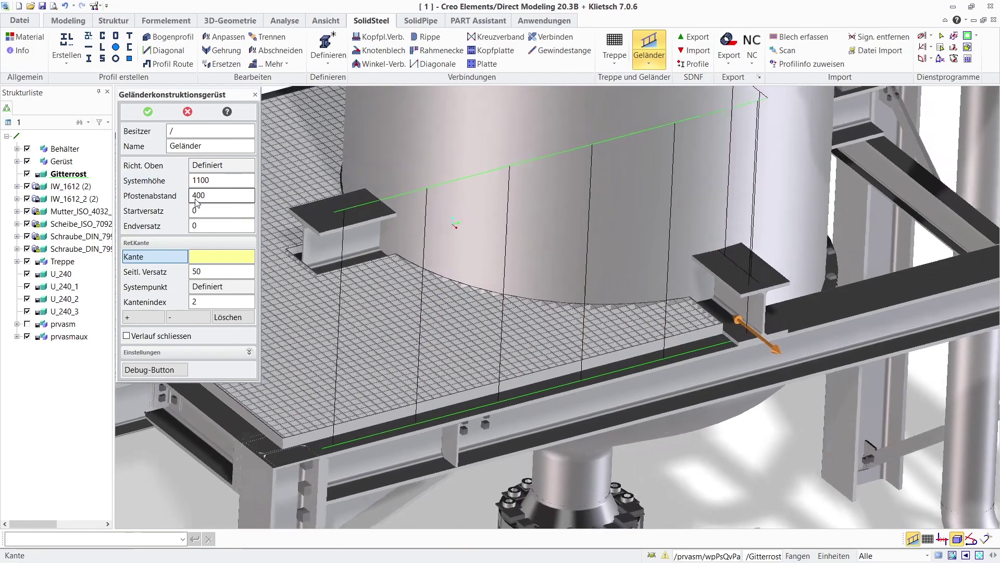
{"action": "scroll", "coordinate": [332, 351], "scroll_direction": "up", "scroll_amount": 3}
{"action": "scroll", "coordinate": [331, 350], "scroll_direction": "up", "scroll_amount": 3}
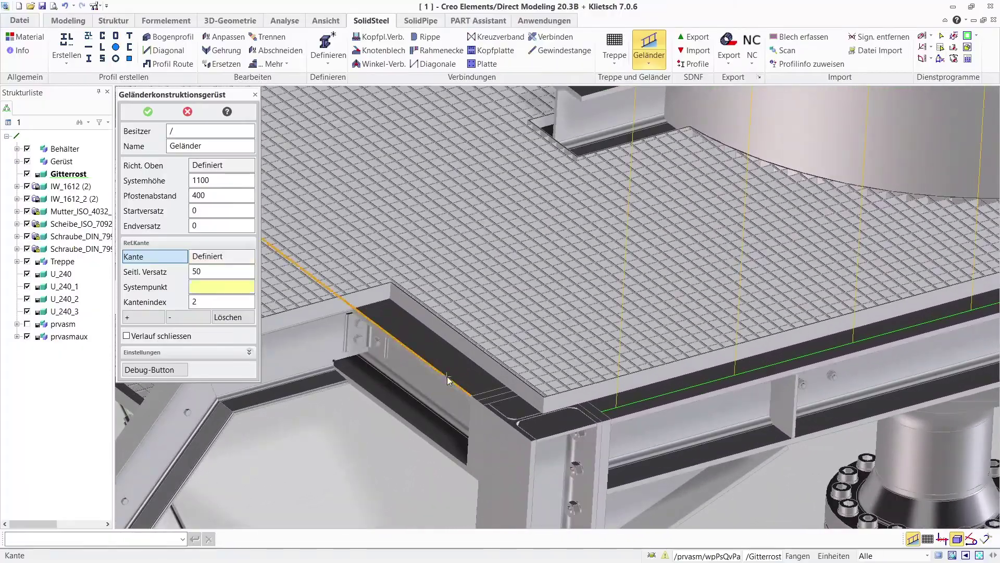
Extend the railing path over the grating and stair edges, creating Geländer_1.
{"action": "left_click", "coordinate": [456, 387]}
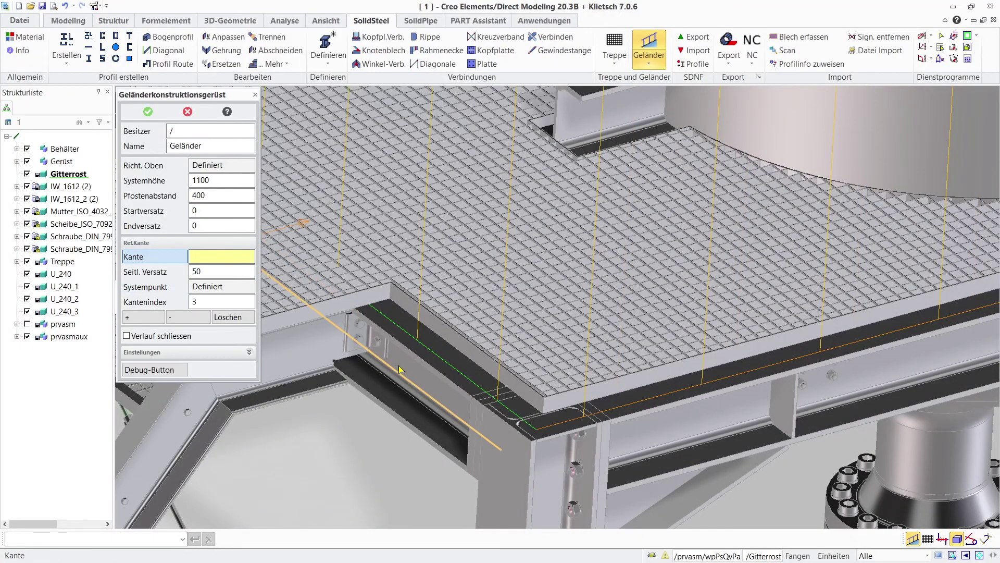
{"action": "middle_click_drag", "start_coordinate": [405, 374], "coordinate": [482, 376]}
{"action": "left_click", "coordinate": [482, 376]}
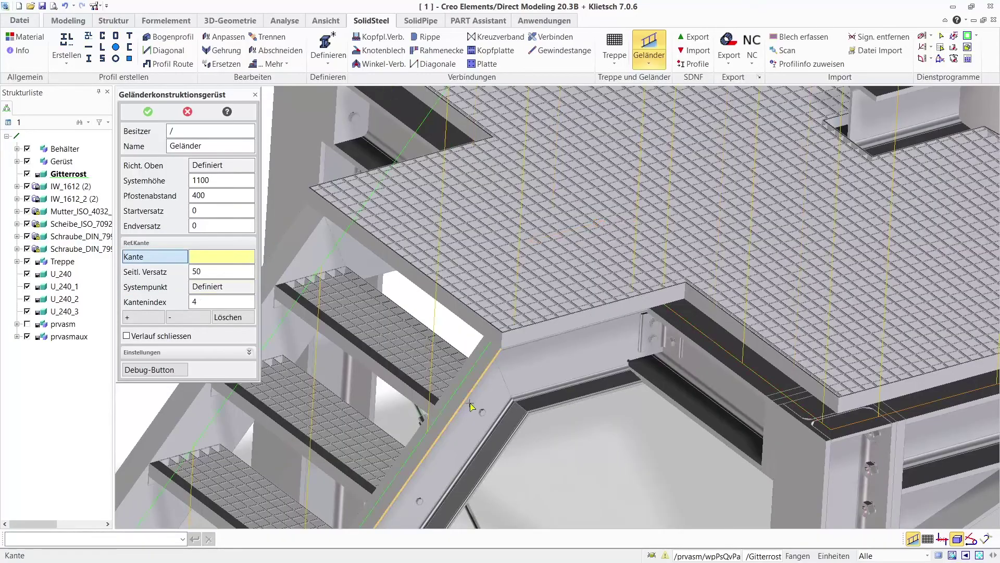
{"action": "scroll", "coordinate": [479, 386], "scroll_direction": "down", "scroll_amount": 5}
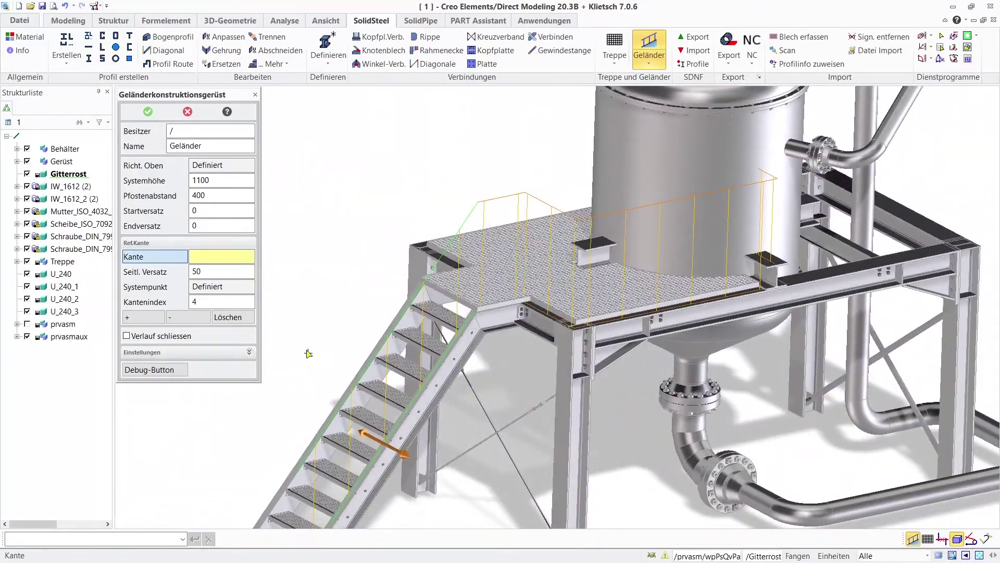
{"action": "left_click", "coordinate": [147, 114]}
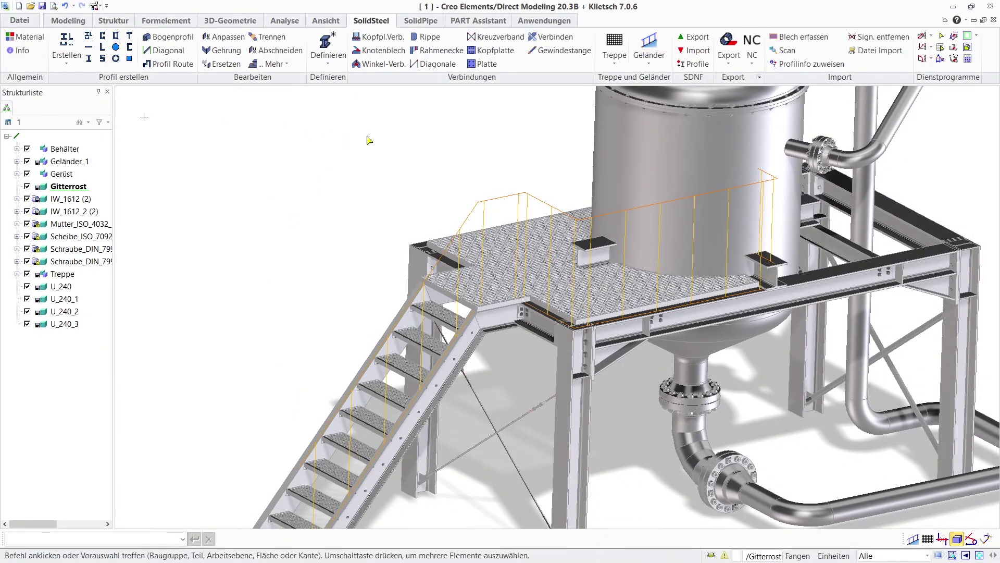
Place an 860-long round-tube post on the bracket plate, shifted 50 along the base plate.
{"action": "left_click", "coordinate": [645, 65]}
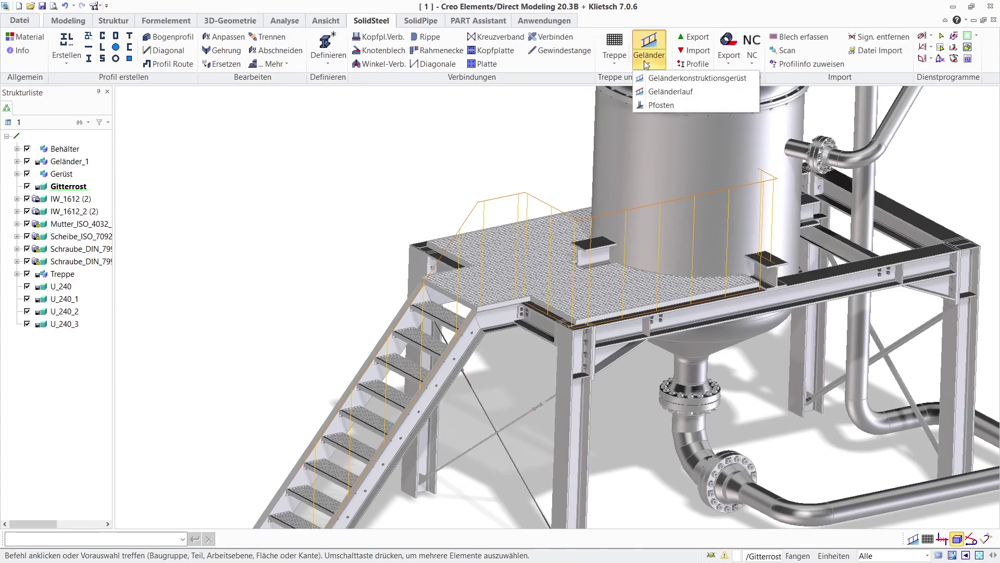
{"action": "left_click", "coordinate": [657, 105]}
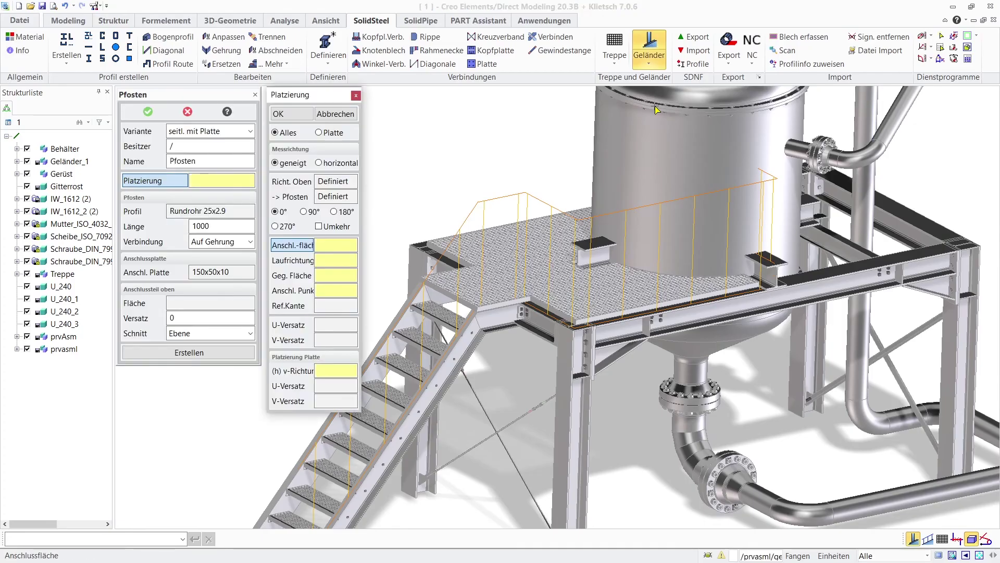
{"action": "scroll", "coordinate": [681, 150], "scroll_direction": "up", "scroll_amount": 1}
{"action": "scroll", "coordinate": [681, 157], "scroll_direction": "up", "scroll_amount": 2}
{"action": "scroll", "coordinate": [680, 165], "scroll_direction": "up", "scroll_amount": 2}
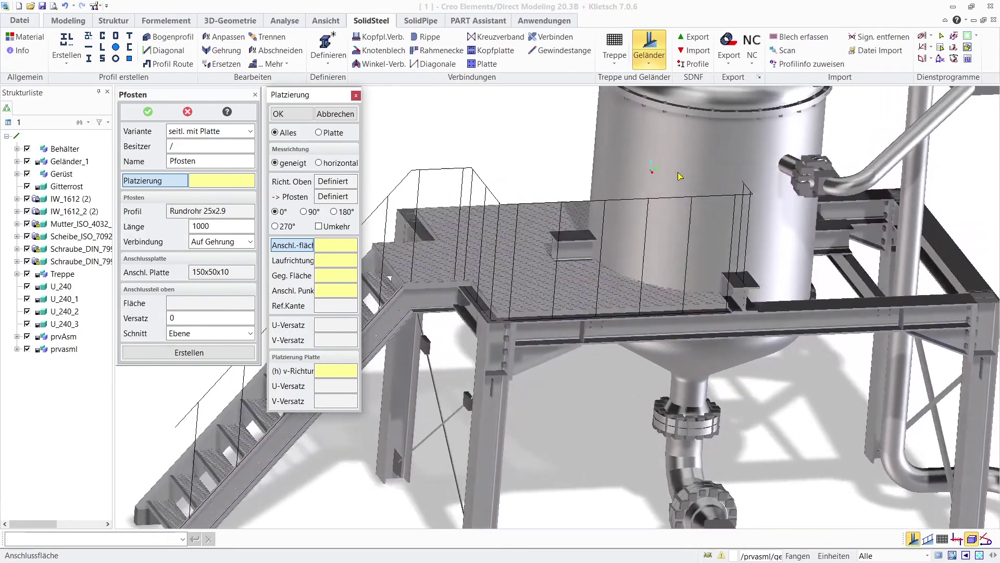
{"action": "scroll", "coordinate": [679, 172], "scroll_direction": "up", "scroll_amount": 2}
{"action": "scroll", "coordinate": [678, 174], "scroll_direction": "up", "scroll_amount": 2}
{"action": "scroll", "coordinate": [679, 174], "scroll_direction": "up", "scroll_amount": 2}
{"action": "scroll", "coordinate": [678, 173], "scroll_direction": "up", "scroll_amount": 2}
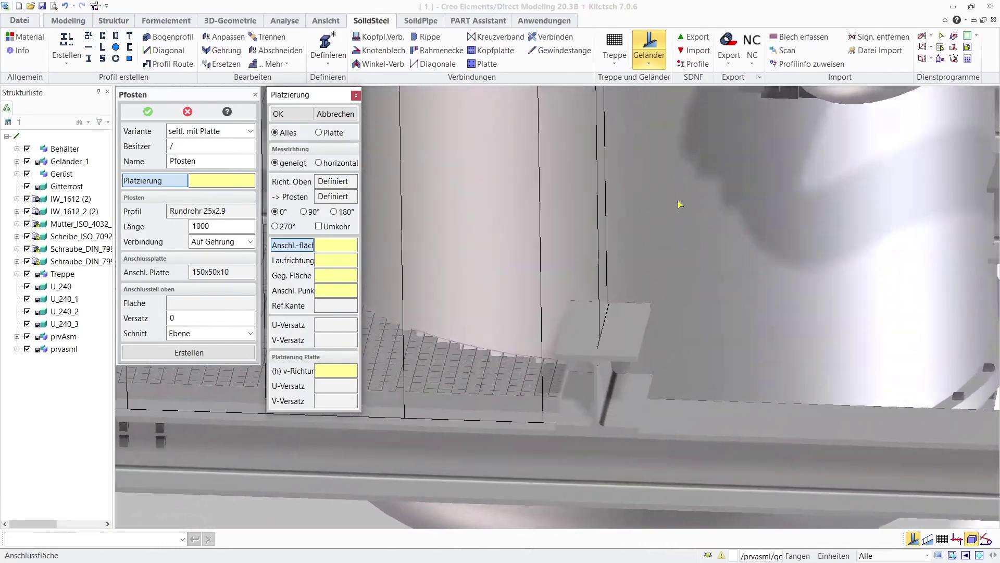
{"action": "scroll", "coordinate": [665, 227], "scroll_direction": "up", "scroll_amount": 2}
{"action": "scroll", "coordinate": [665, 230], "scroll_direction": "up", "scroll_amount": 2}
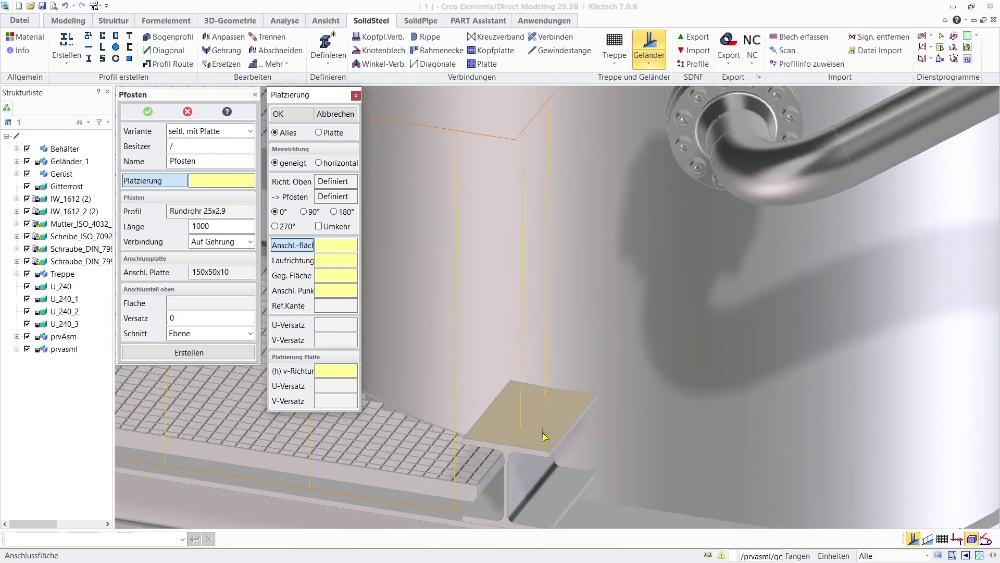
{"action": "left_click", "coordinate": [544, 435]}
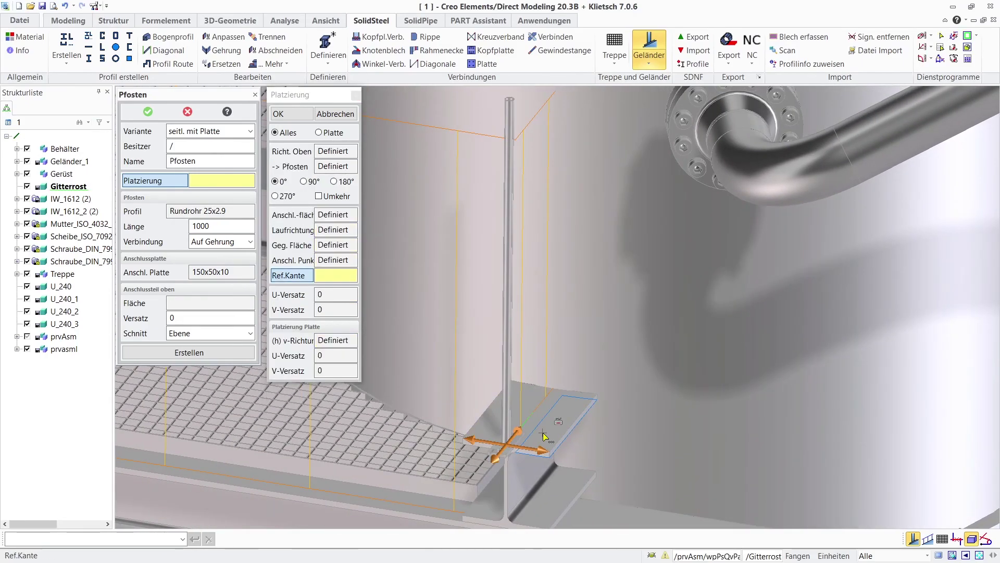
{"action": "left_click", "coordinate": [522, 393]}
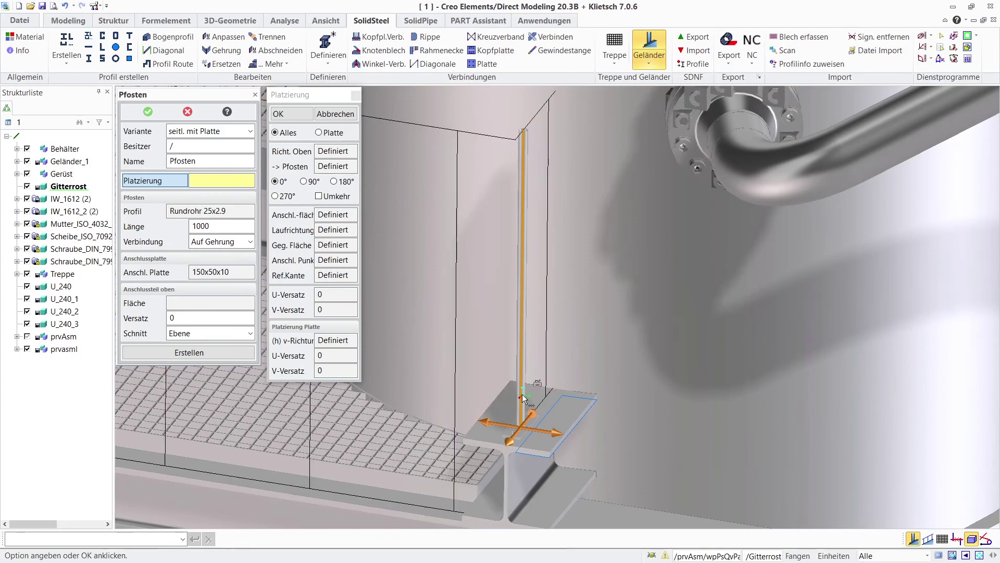
{"action": "scroll", "coordinate": [528, 436], "scroll_direction": "up", "scroll_amount": 2}
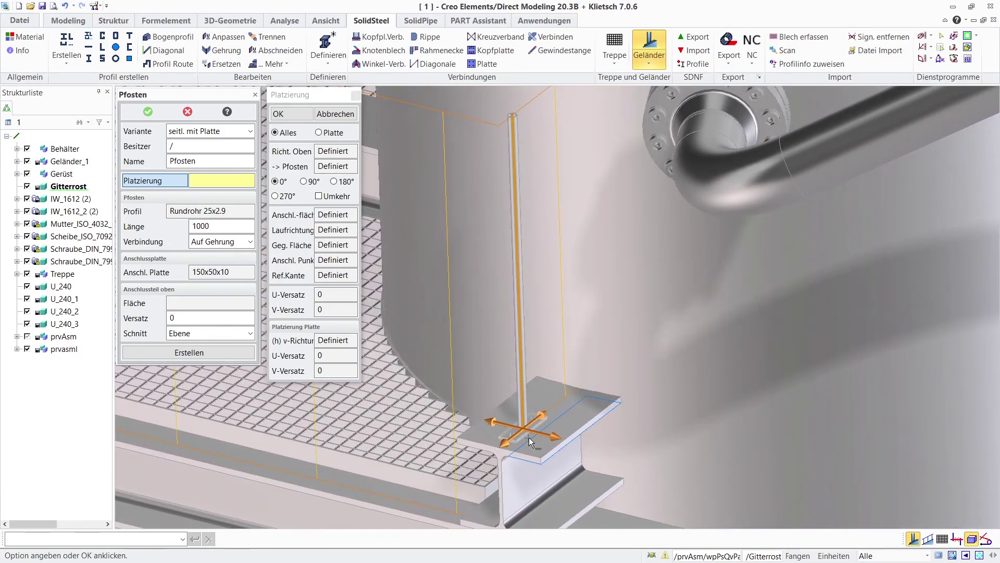
{"action": "left_click", "coordinate": [287, 345]}
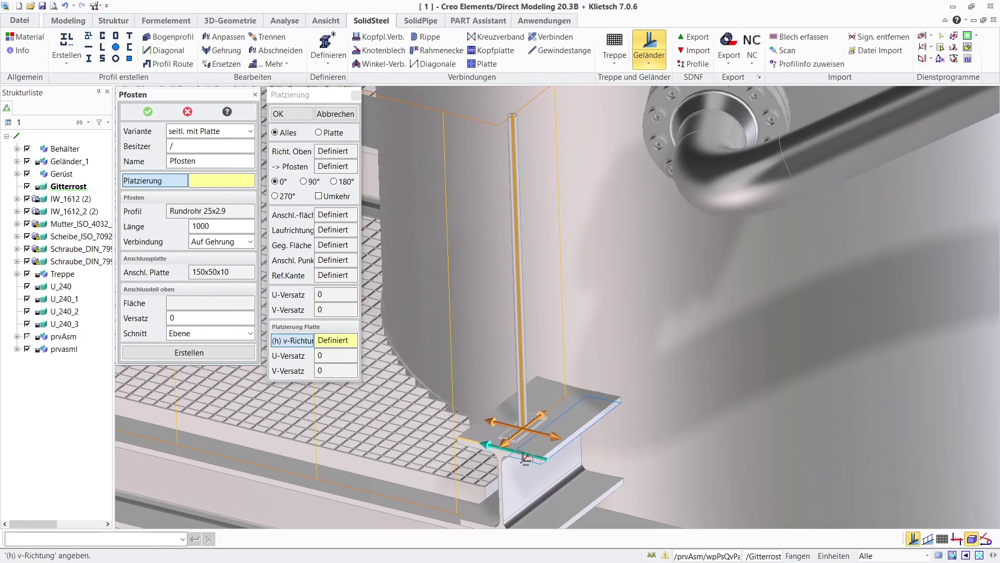
{"action": "left_click", "coordinate": [525, 457]}
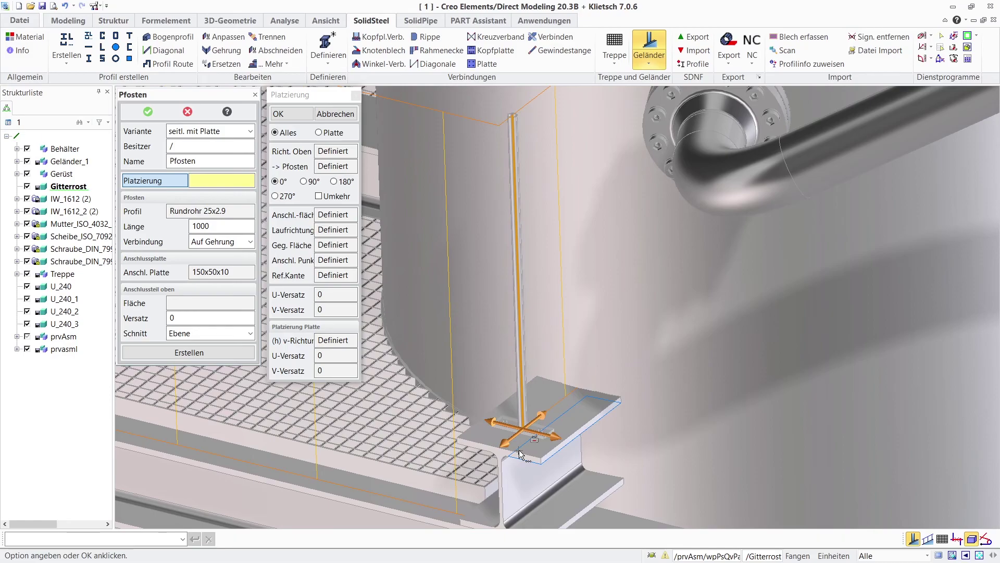
{"action": "left_click_drag", "start_coordinate": [543, 416], "coordinate": [584, 450]}
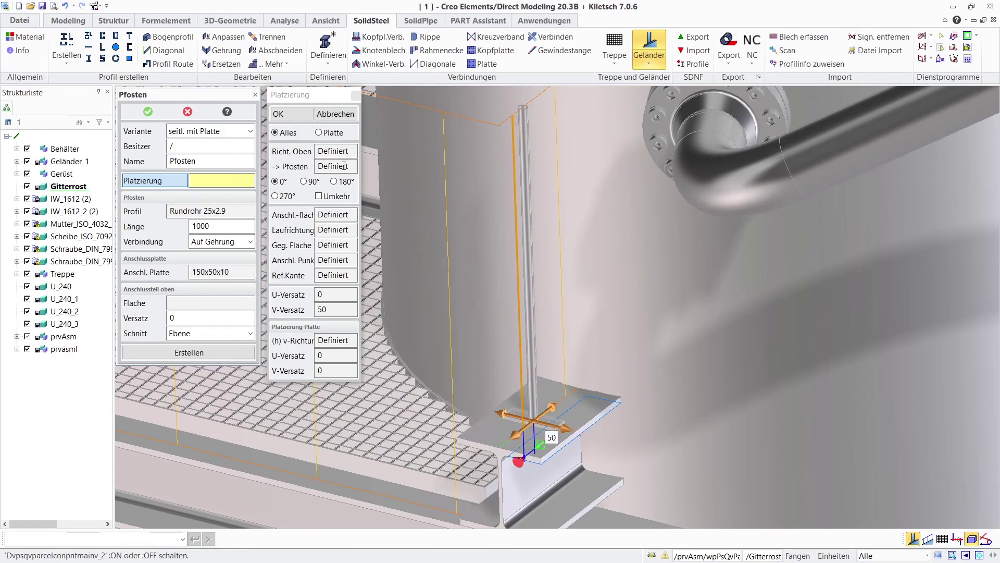
{"action": "left_click", "coordinate": [298, 115]}
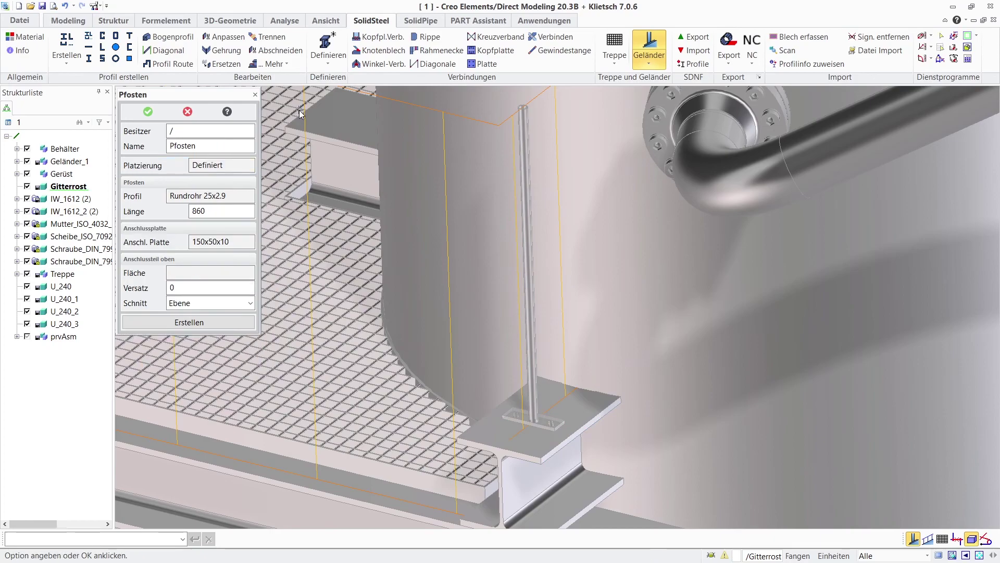
Place a second 1100-long post on the front platform beam, offset -50 from the edge.
{"action": "left_click", "coordinate": [223, 320]}
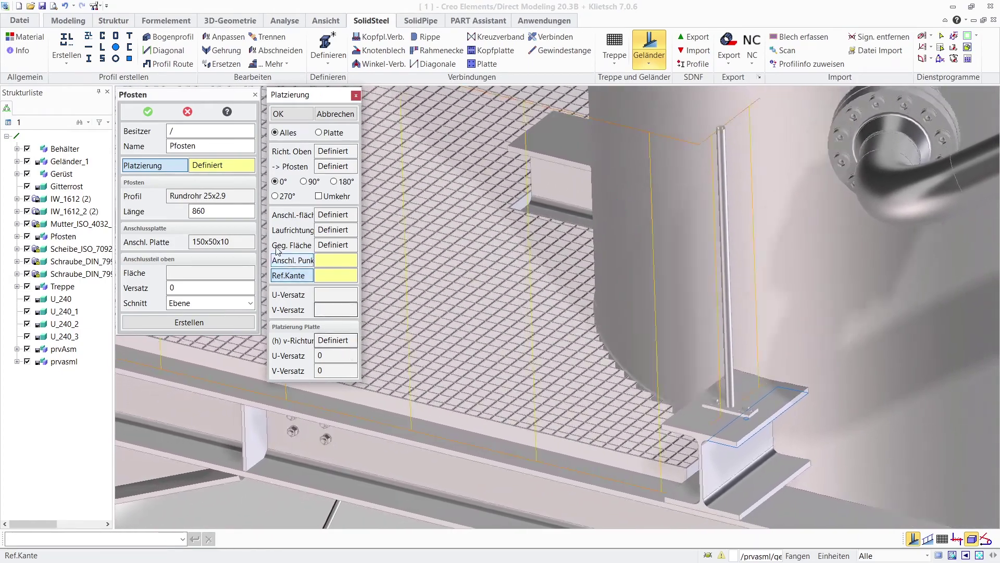
{"action": "left_click", "coordinate": [288, 218]}
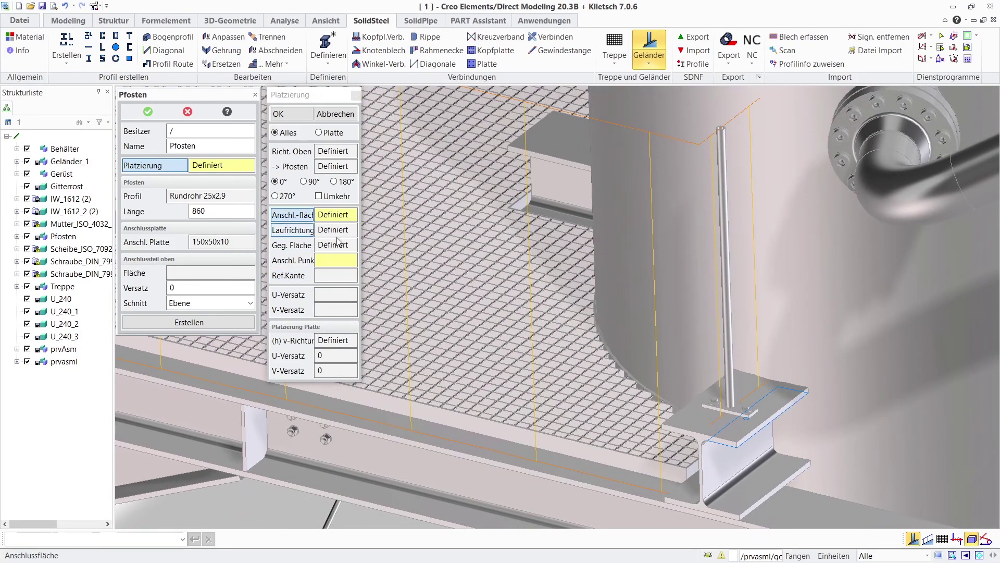
{"action": "left_click", "coordinate": [628, 482]}
{"action": "left_click", "coordinate": [663, 485]}
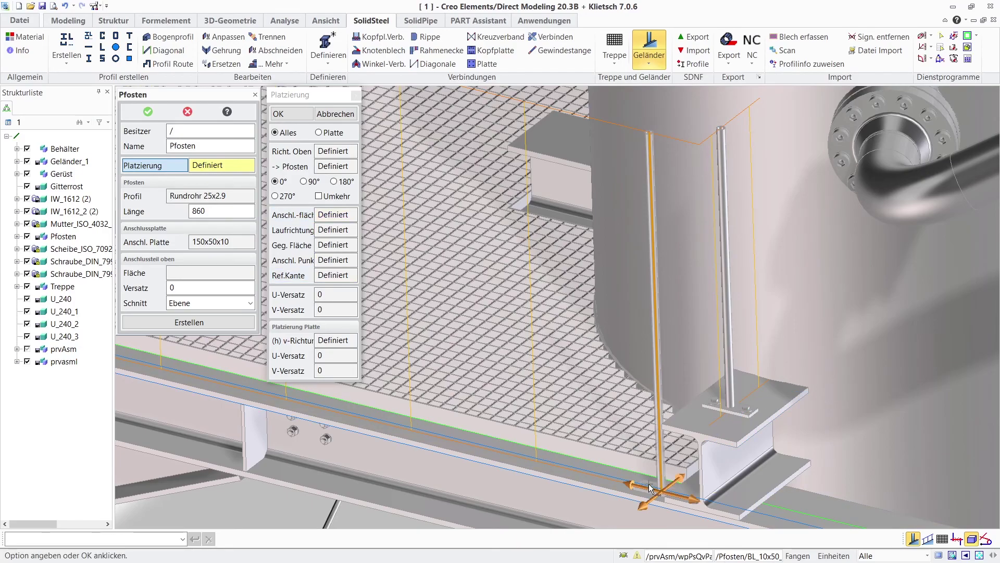
{"action": "left_click_drag", "start_coordinate": [635, 488], "coordinate": [622, 485]}
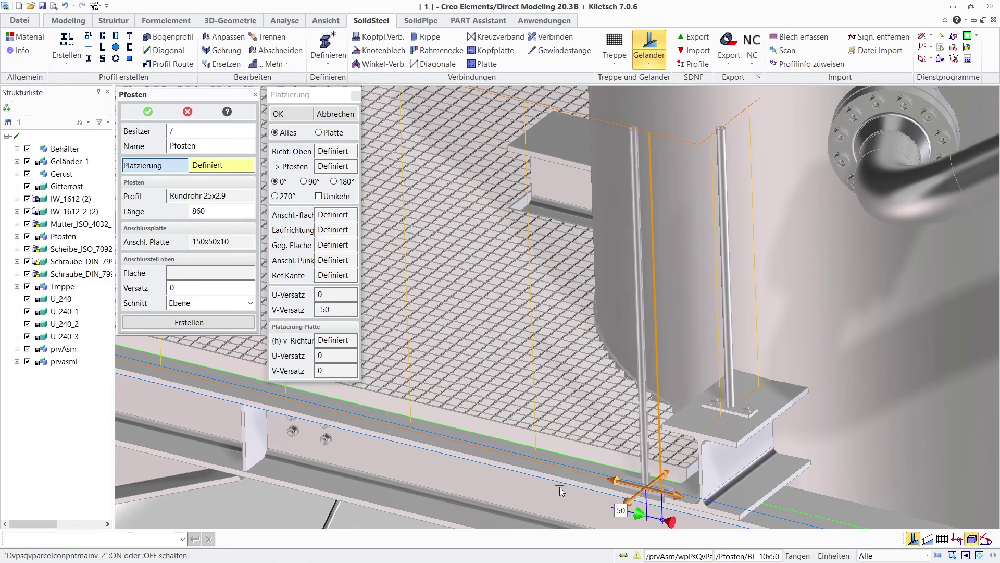
{"action": "left_click", "coordinate": [297, 116]}
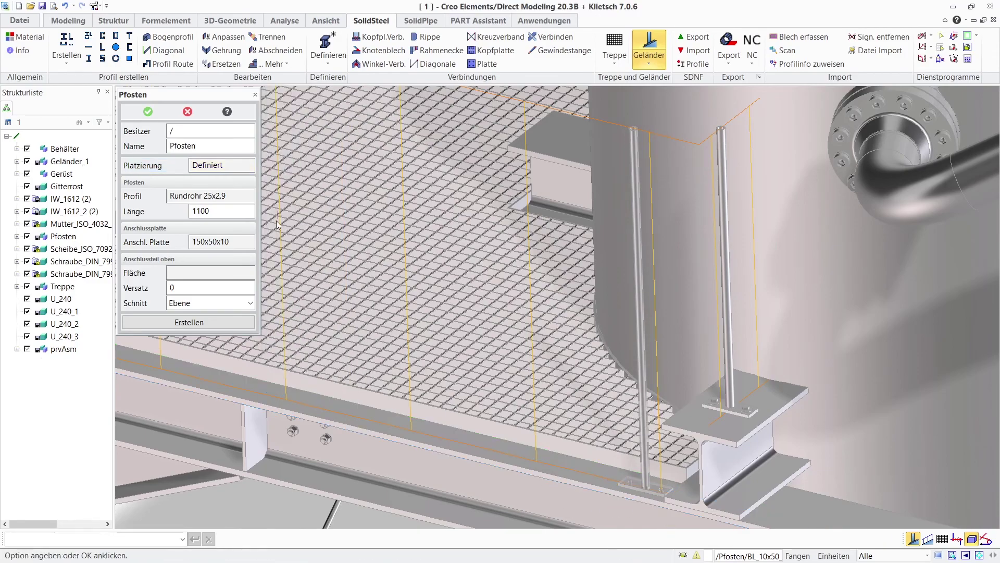
Create 1100 mm posts on the picked beam faces and edges along the platform edge.
{"action": "left_click", "coordinate": [232, 321]}
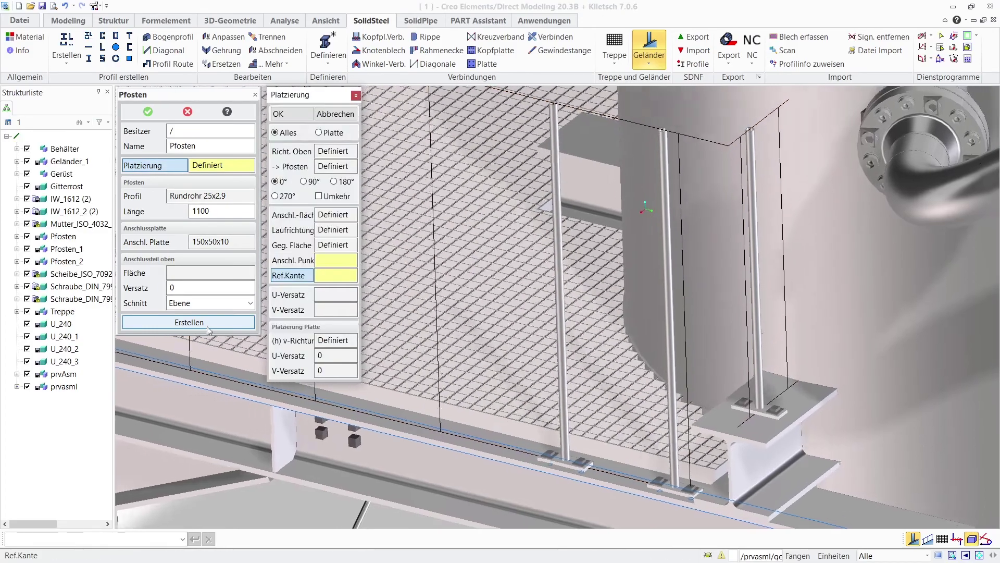
{"action": "scroll", "coordinate": [601, 442], "scroll_direction": "up", "scroll_amount": 3}
{"action": "left_click", "coordinate": [602, 442]}
{"action": "left_click", "coordinate": [216, 318]}
{"action": "scroll", "coordinate": [391, 234], "scroll_direction": "down", "scroll_amount": 2}
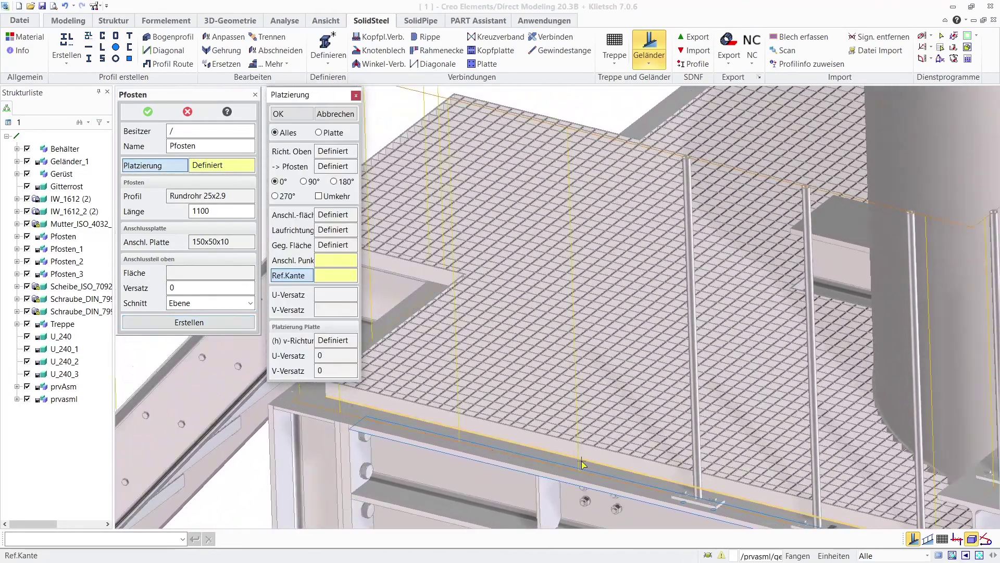
{"action": "left_click", "coordinate": [294, 117]}
{"action": "left_click", "coordinate": [189, 322]}
{"action": "left_click", "coordinate": [458, 273]}
{"action": "left_click", "coordinate": [189, 322]}
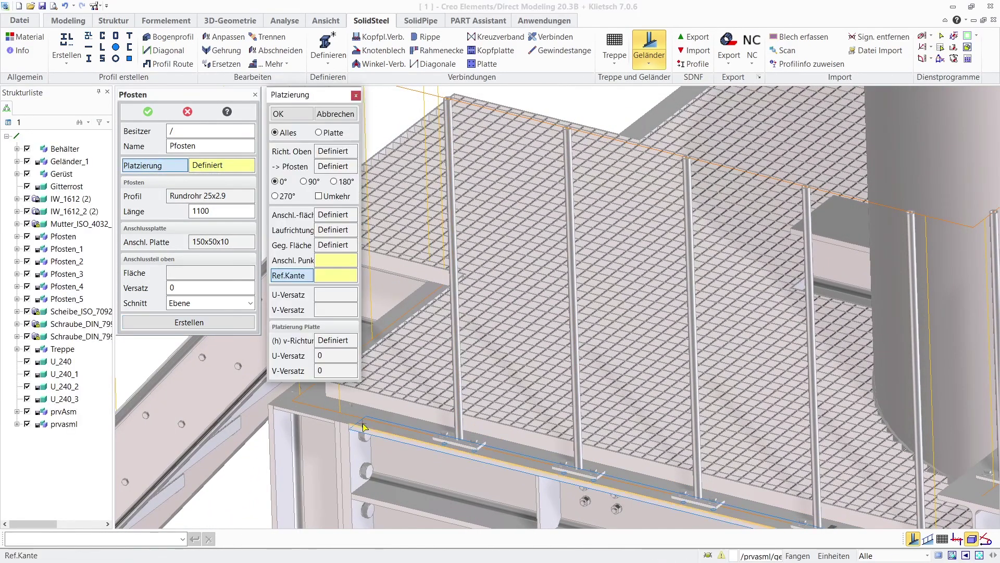
{"action": "scroll", "coordinate": [396, 357], "scroll_direction": "up", "scroll_amount": 2}
{"action": "scroll", "coordinate": [397, 357], "scroll_direction": "up", "scroll_amount": 3}
Place posts at the beam corner and by the staircase, completing Pfosten_3 to Pfosten_7.
{"action": "left_click", "coordinate": [469, 410]}
{"action": "scroll", "coordinate": [468, 410], "scroll_direction": "up", "scroll_amount": 2}
{"action": "left_click", "coordinate": [426, 388]}
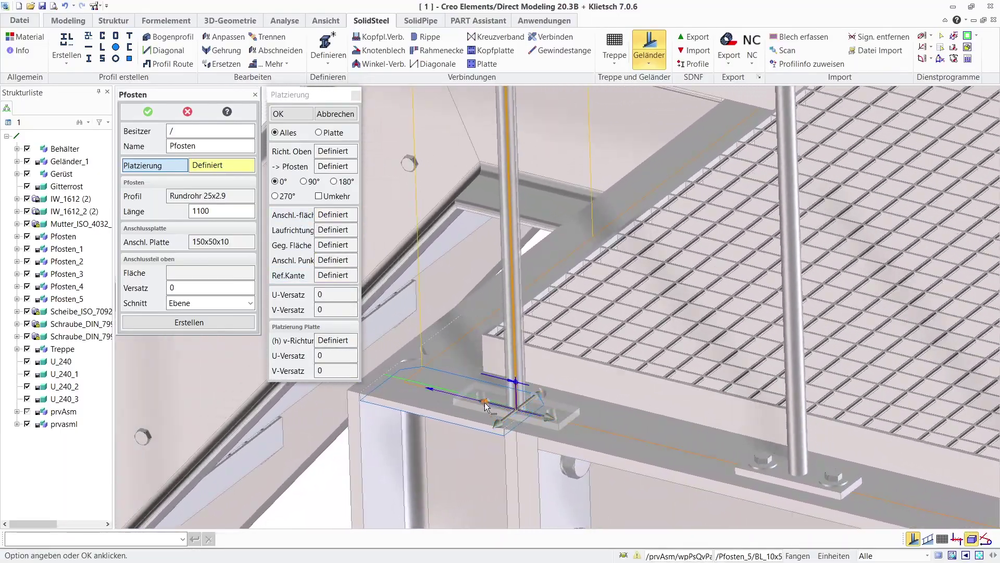
{"action": "left_click", "coordinate": [278, 113]}
{"action": "left_click", "coordinate": [224, 323]}
{"action": "scroll", "coordinate": [461, 287], "scroll_direction": "down", "scroll_amount": 2}
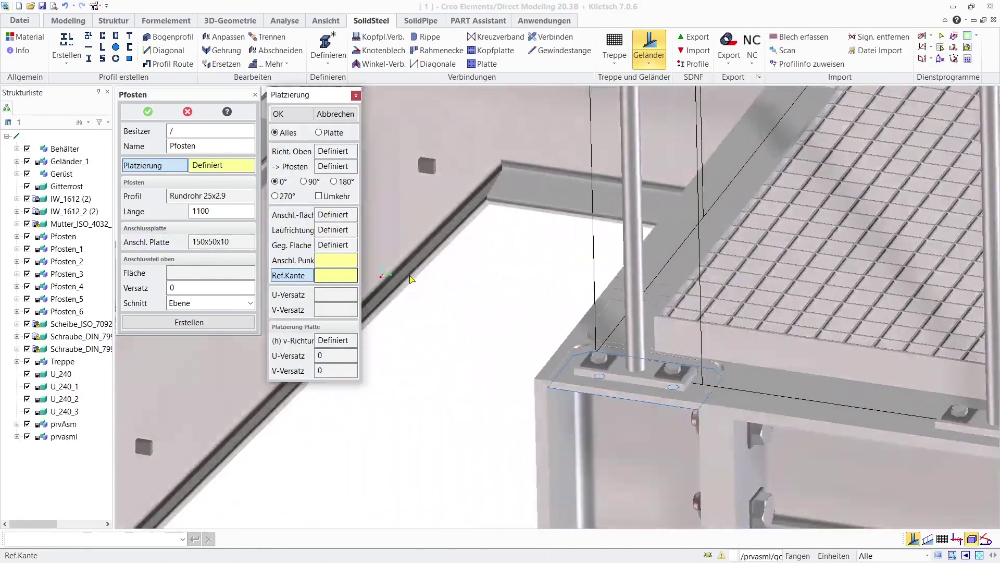
{"action": "scroll", "coordinate": [461, 286], "scroll_direction": "up", "scroll_amount": 3}
{"action": "scroll", "coordinate": [461, 286], "scroll_direction": "down", "scroll_amount": 3}
{"action": "left_click", "coordinate": [594, 438]}
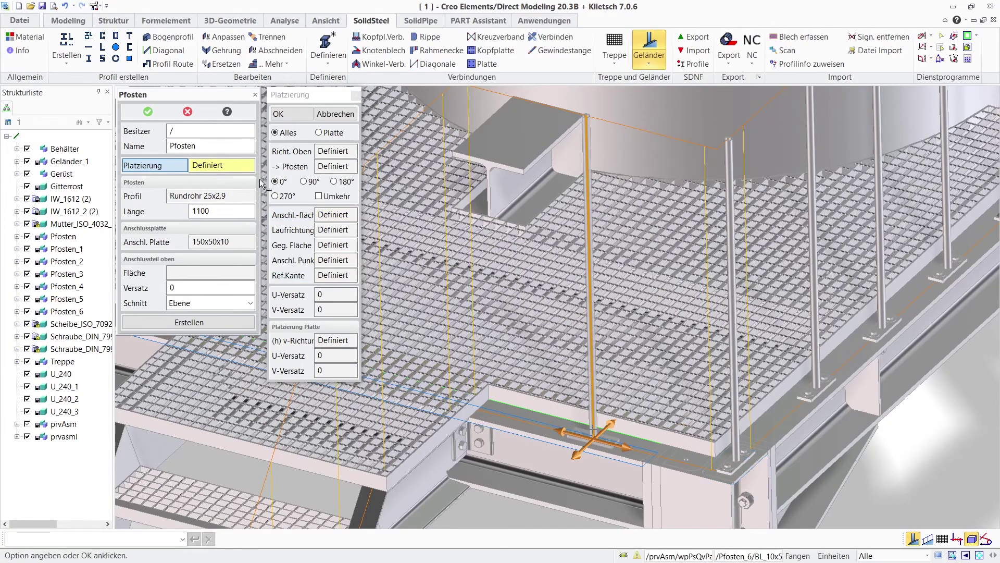
{"action": "left_click", "coordinate": [278, 114]}
{"action": "left_click", "coordinate": [224, 323]}
{"action": "scroll", "coordinate": [510, 387], "scroll_direction": "down", "scroll_amount": 2}
{"action": "scroll", "coordinate": [511, 387], "scroll_direction": "up", "scroll_amount": 3}
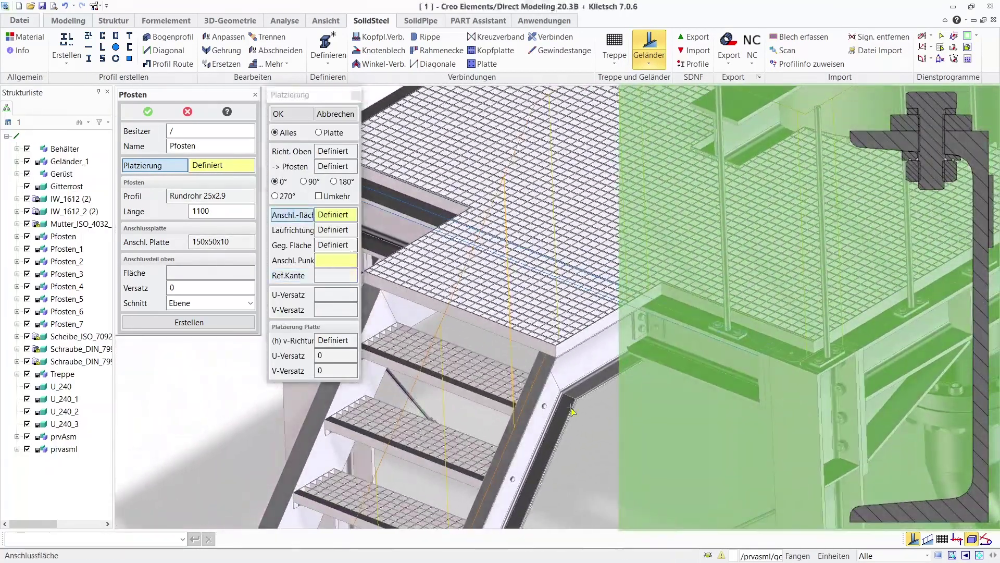
{"action": "left_click", "coordinate": [510, 387]}
{"action": "left_click", "coordinate": [279, 113]}
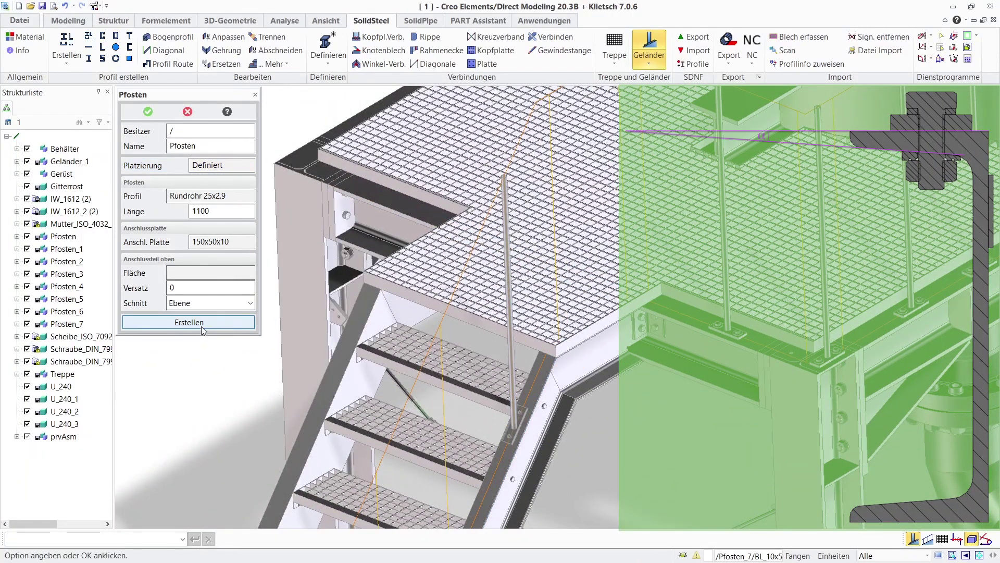
Correct the bolt length to 45, fit a taper washer, and add posts Pfosten_8–11 on the stringer.
{"action": "left_click", "coordinate": [200, 324]}
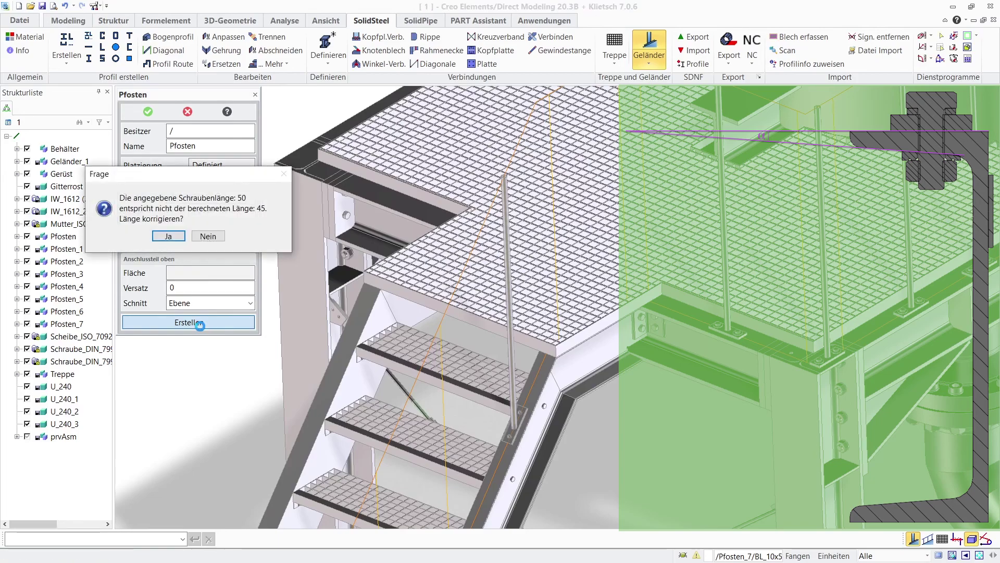
{"action": "left_click", "coordinate": [169, 237]}
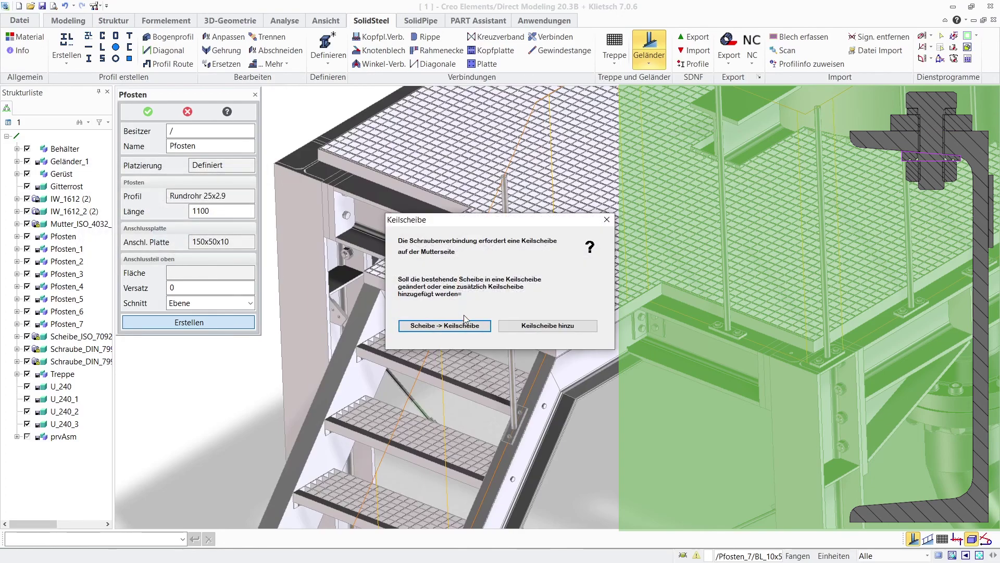
{"action": "left_click", "coordinate": [464, 321]}
{"action": "left_click", "coordinate": [514, 361]}
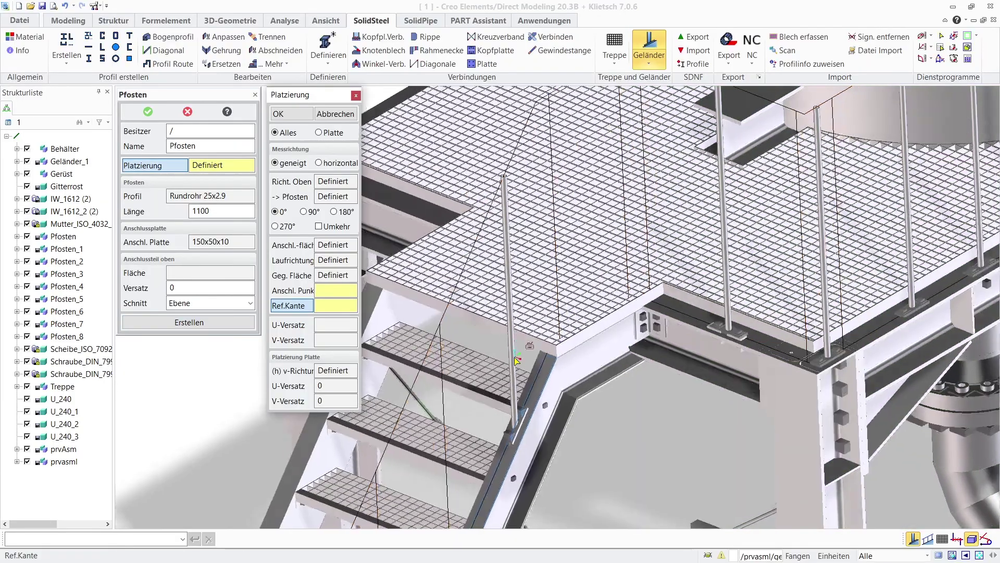
{"action": "left_click", "coordinate": [514, 360]}
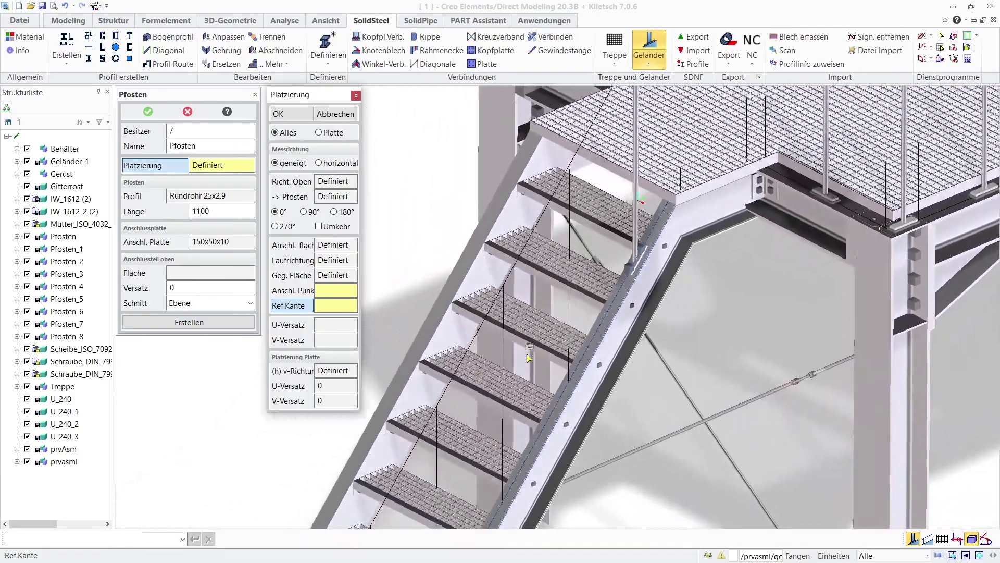
{"action": "left_click", "coordinate": [309, 111]}
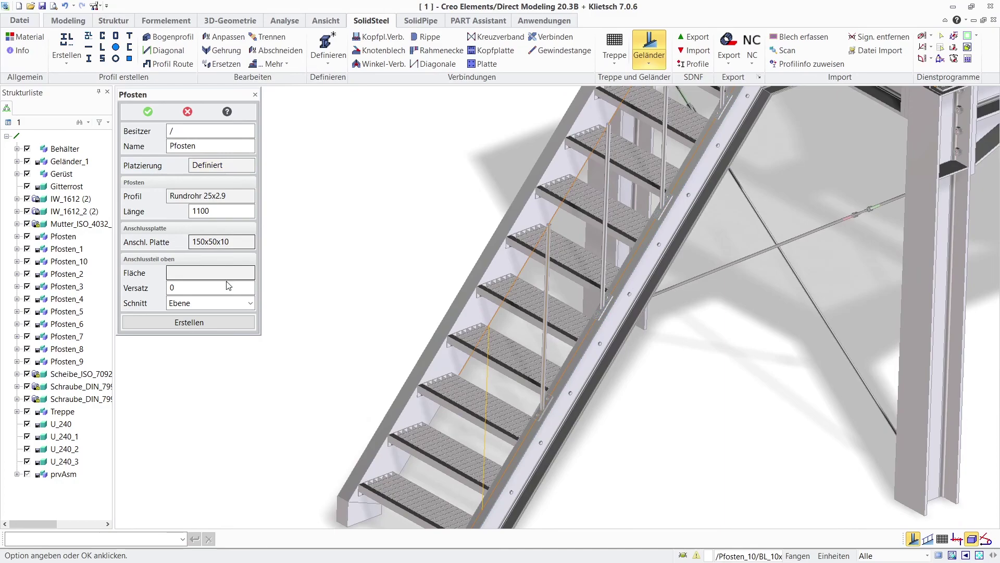
{"action": "left_click", "coordinate": [188, 322]}
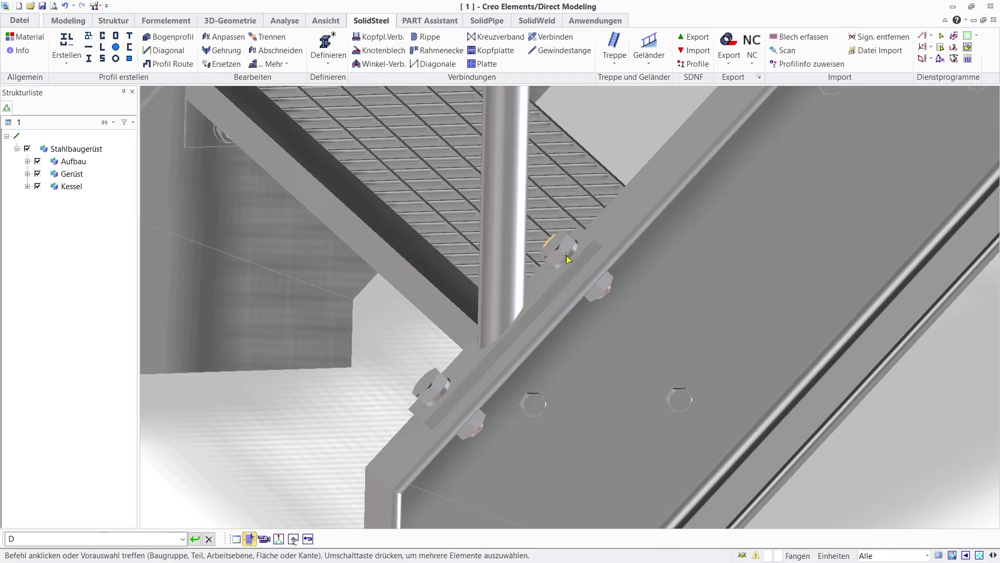
Select the stair post and drag its upper and lower nuts up the bolt axis.
{"action": "left_click", "coordinate": [505, 211]}
{"action": "left_click", "coordinate": [325, 20]}
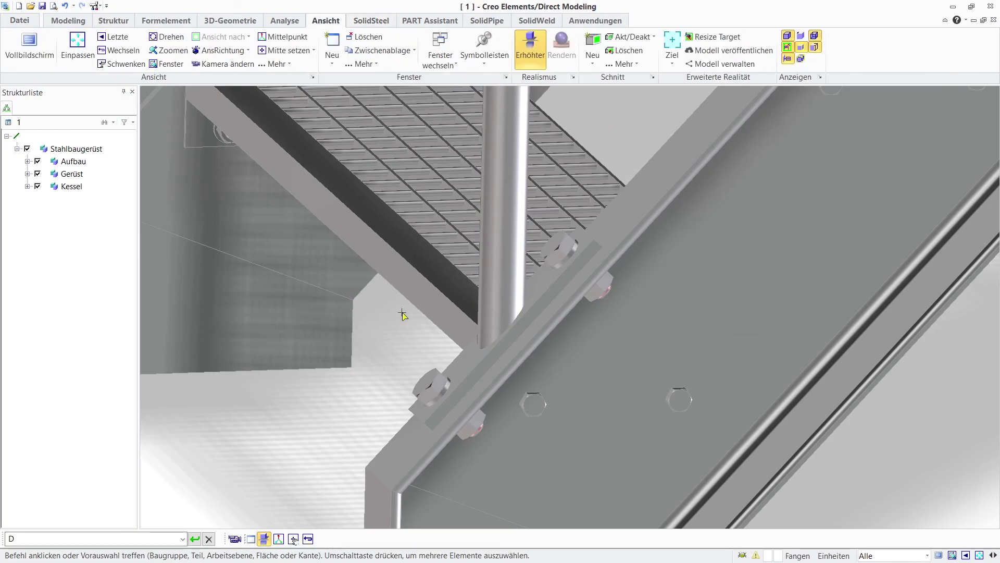
{"action": "middle_click_drag", "start_coordinate": [402, 314], "coordinate": [452, 334]}
{"action": "scroll", "coordinate": [547, 333], "scroll_direction": "up", "scroll_amount": 2}
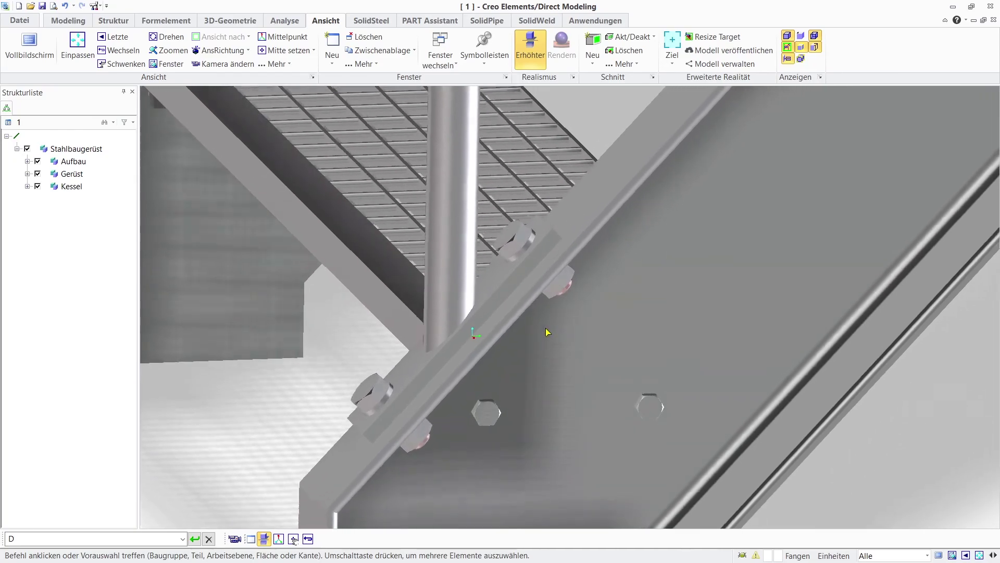
{"action": "scroll", "coordinate": [547, 332], "scroll_direction": "up", "scroll_amount": 2}
{"action": "scroll", "coordinate": [543, 321], "scroll_direction": "up", "scroll_amount": 2}
{"action": "middle_click_drag", "start_coordinate": [542, 321], "coordinate": [516, 212]}
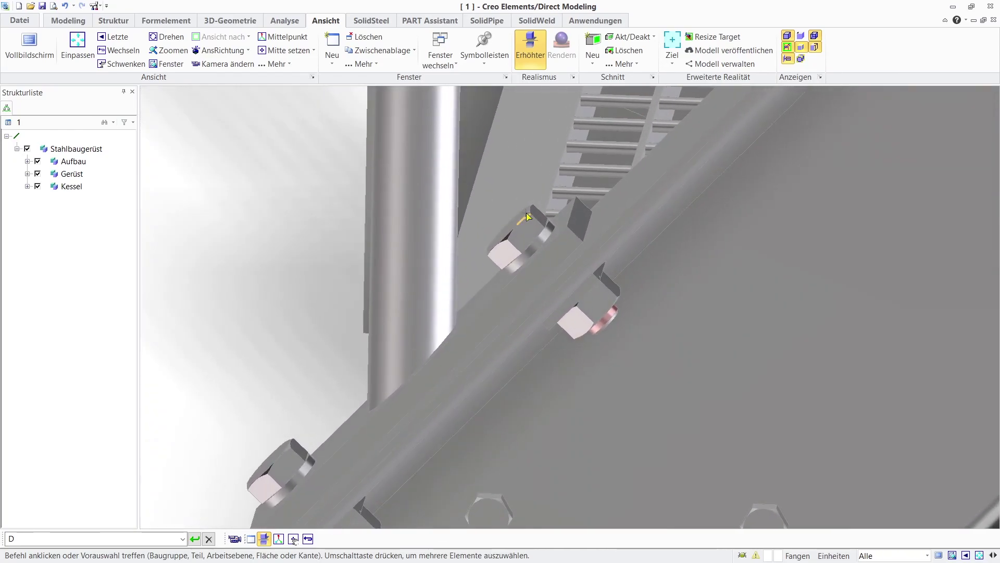
{"action": "left_click", "coordinate": [530, 216]}
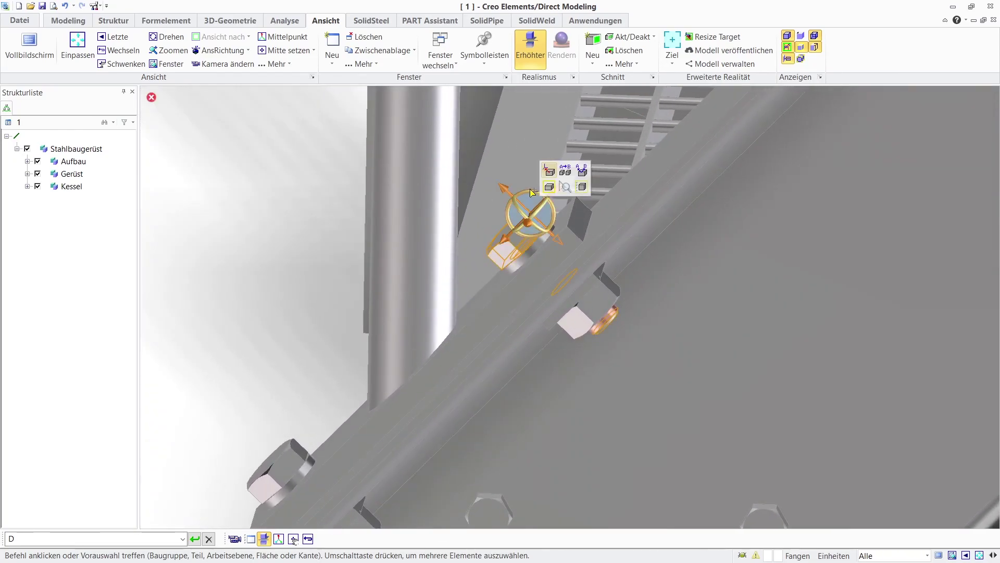
{"action": "left_click_drag", "start_coordinate": [497, 267], "coordinate": [525, 208]}
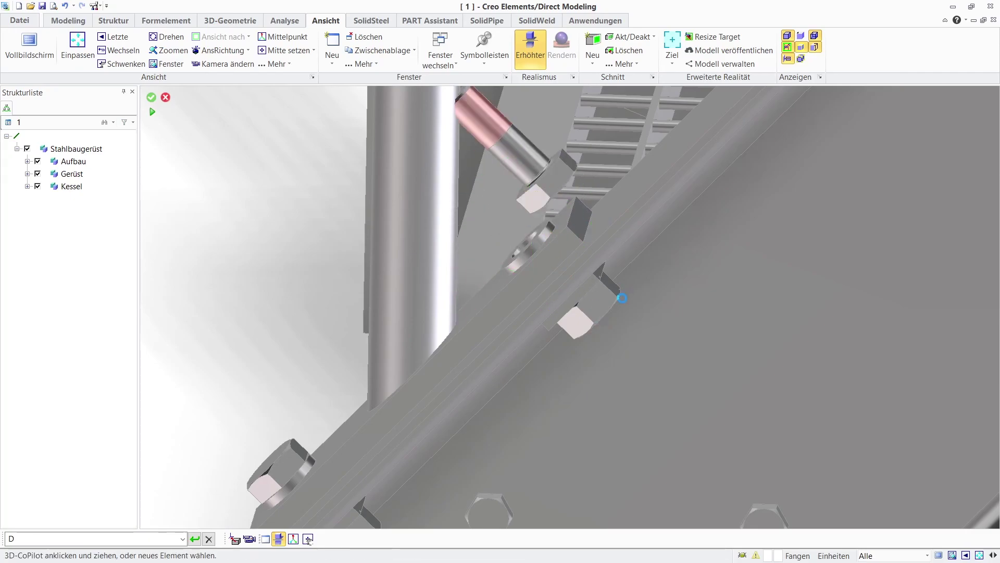
{"action": "left_click", "coordinate": [620, 296]}
{"action": "left_click_drag", "start_coordinate": [618, 301], "coordinate": [530, 223]}
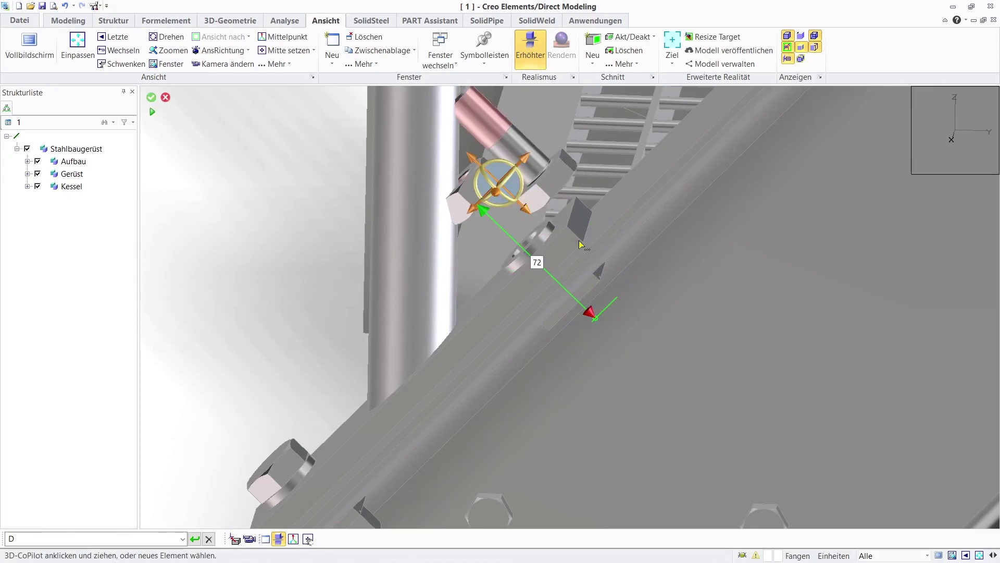
Move the bolt into its hole with 2-point positioning, then begin positioning the nut.
{"action": "left_click", "coordinate": [600, 51]}
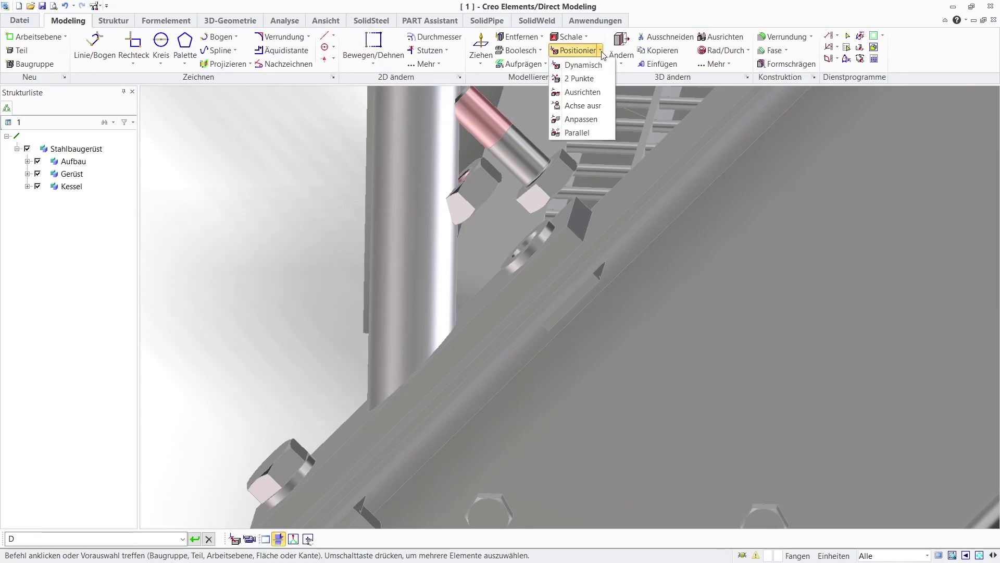
{"action": "left_click", "coordinate": [575, 91]}
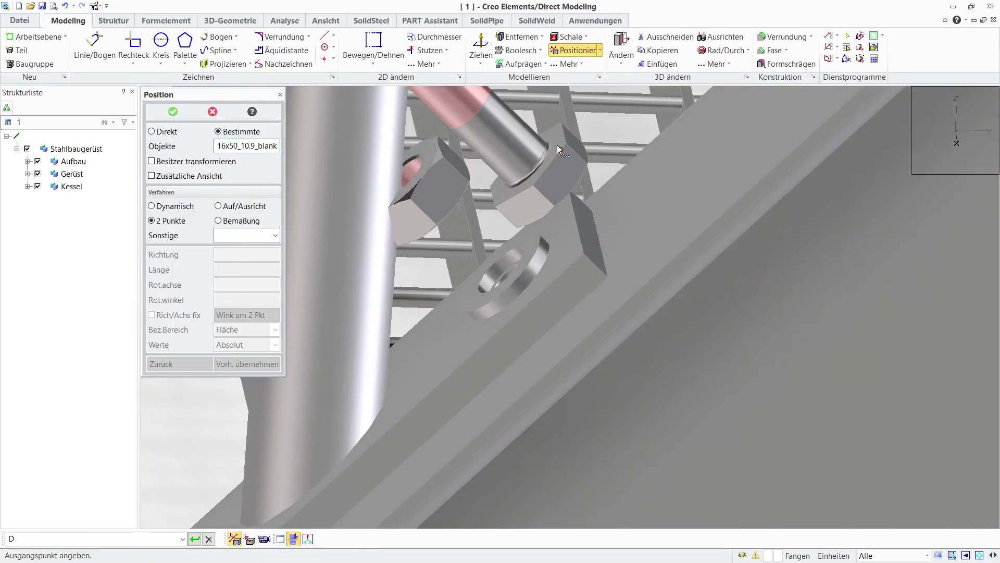
{"action": "left_click", "coordinate": [554, 144]}
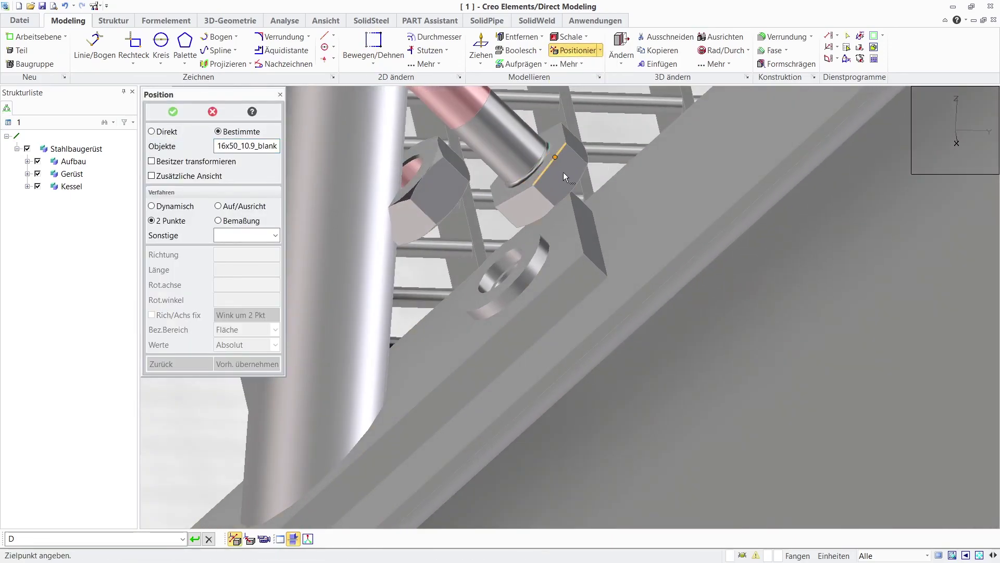
{"action": "scroll", "coordinate": [564, 172], "scroll_direction": "up", "scroll_amount": 3}
{"action": "left_click", "coordinate": [609, 321]}
{"action": "left_click", "coordinate": [574, 50]}
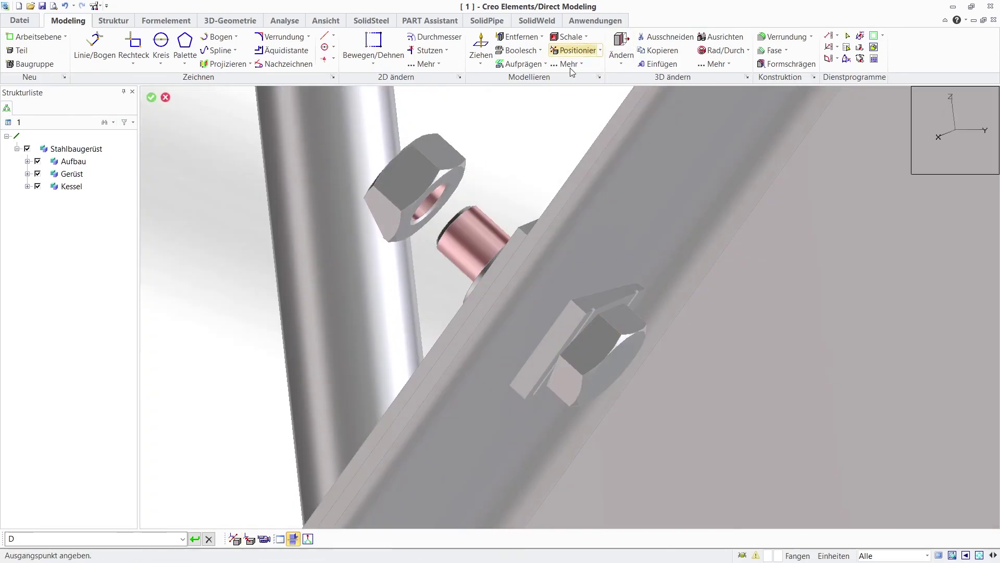
{"action": "left_click", "coordinate": [438, 184]}
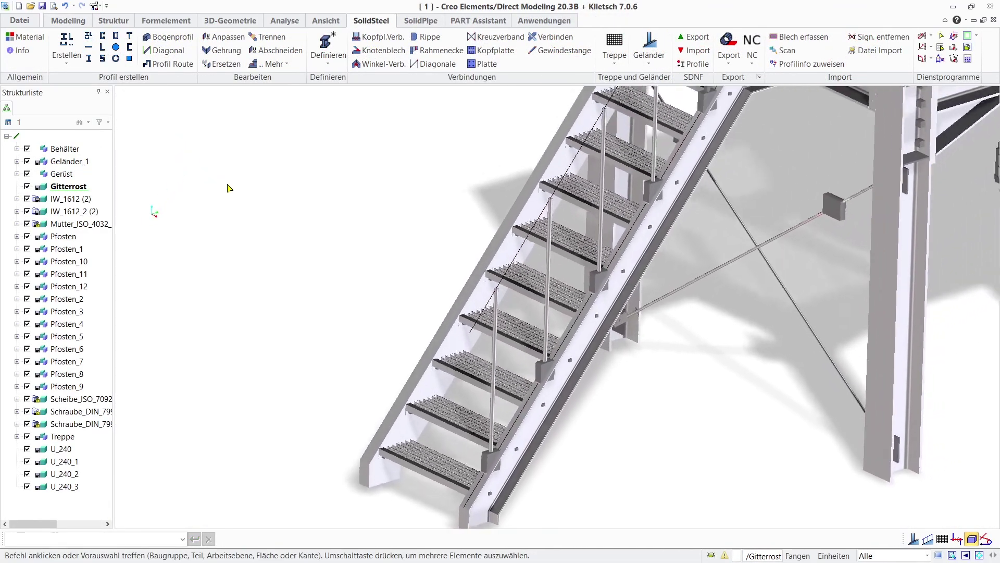
Add the 26.9×5 Handlauf railing run along the railing's top edge in Geländer_1.
{"action": "left_click", "coordinate": [642, 67]}
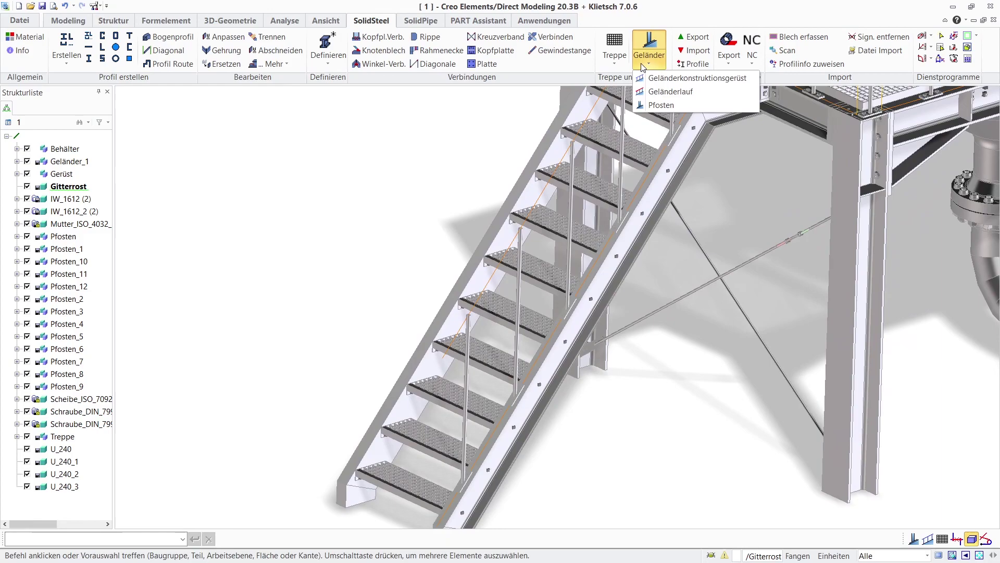
{"action": "left_click", "coordinate": [657, 92]}
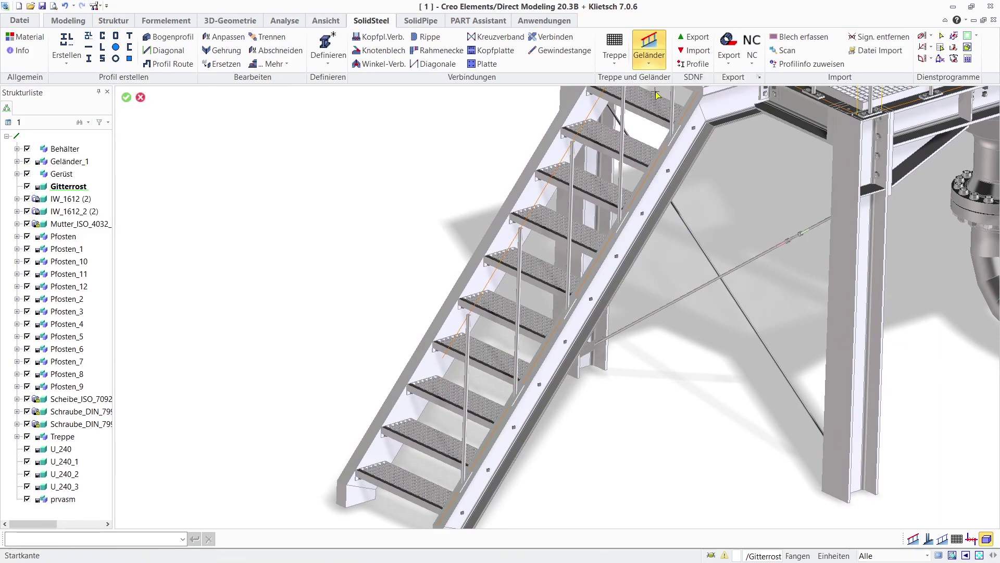
{"action": "left_click", "coordinate": [450, 349]}
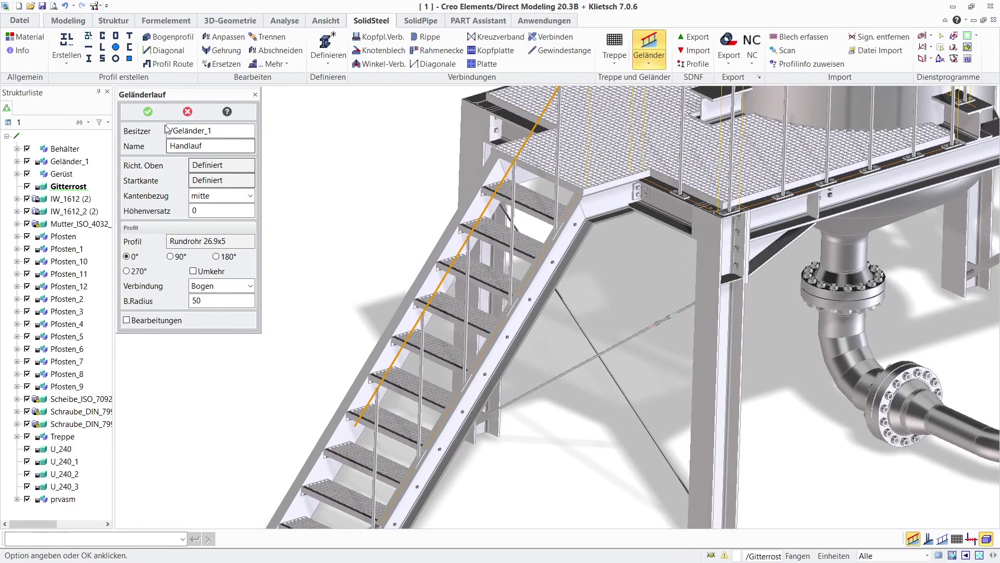
{"action": "left_click", "coordinate": [149, 112]}
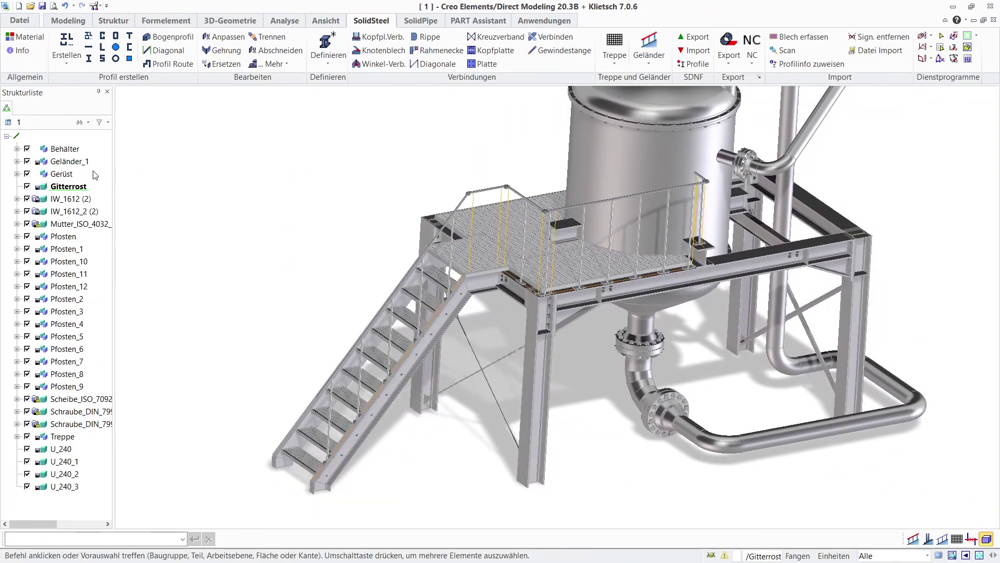
Delete the first sub-element of Geländer_1.
{"action": "left_click", "coordinate": [16, 161]}
{"action": "left_click", "coordinate": [64, 177]}
{"action": "right_click", "coordinate": [64, 177]}
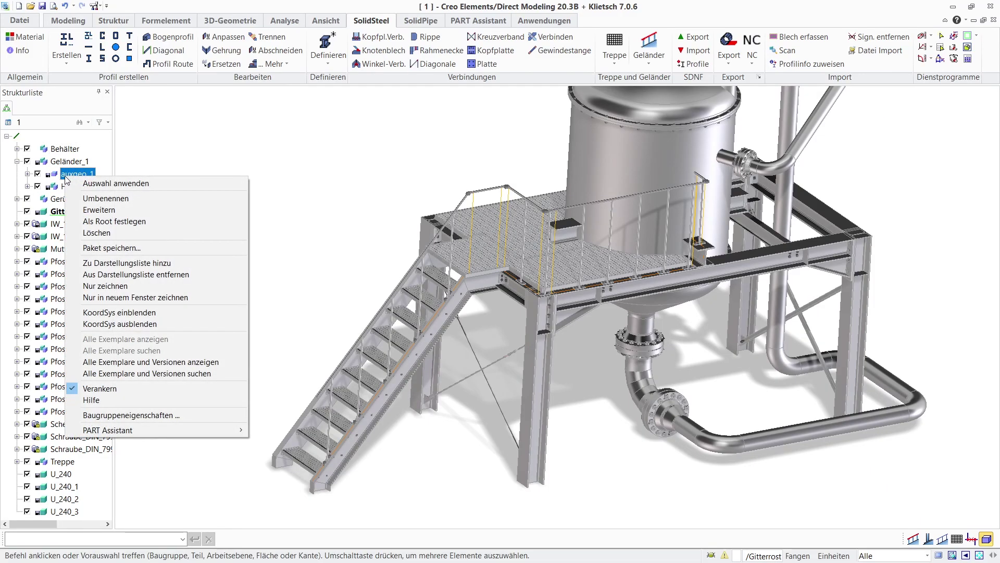
{"action": "left_click", "coordinate": [100, 233]}
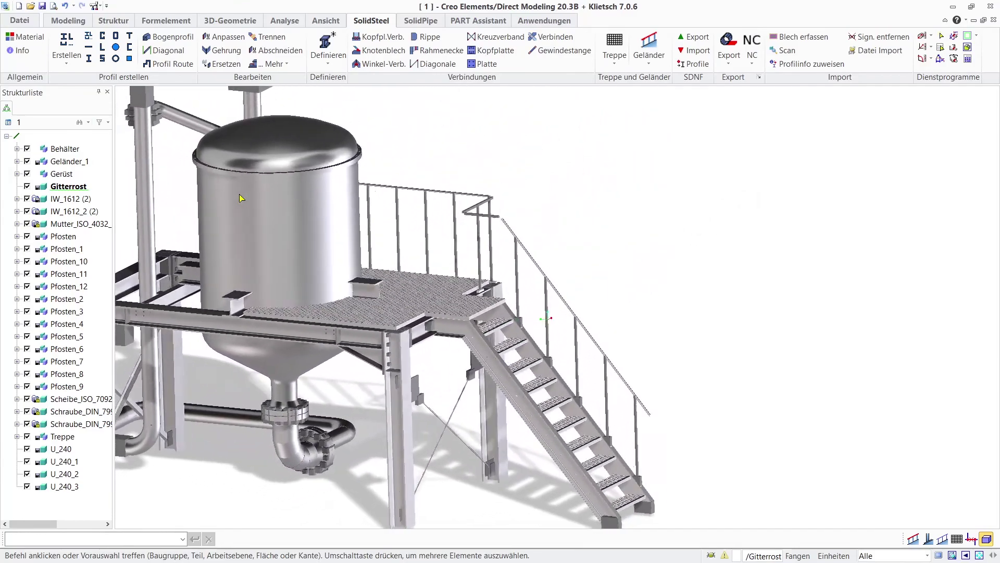
Move posts Pfosten through Pfosten_9 into Geländer_1.
{"action": "left_click", "coordinate": [72, 387], "text": "shift"}
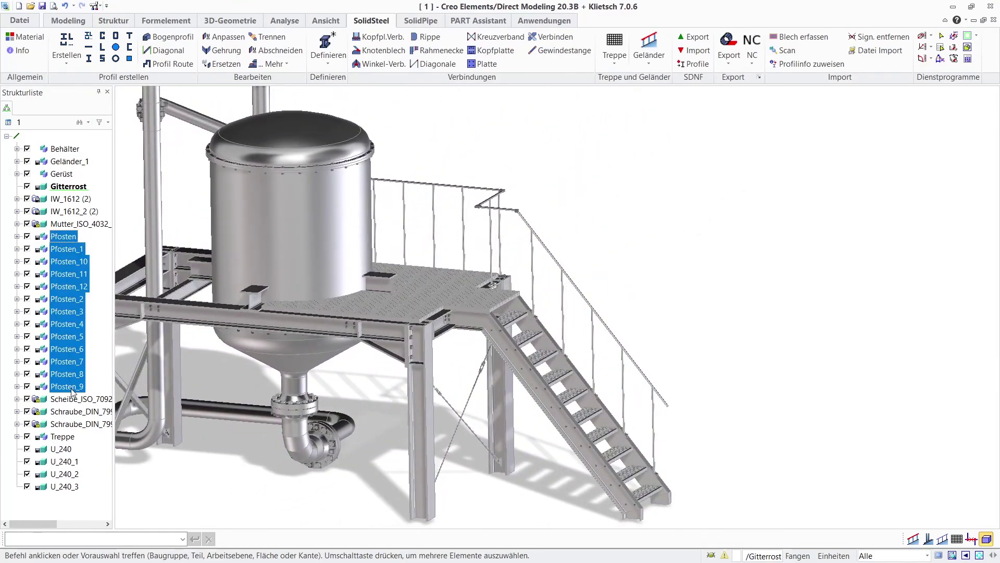
{"action": "left_click_drag", "start_coordinate": [73, 386], "coordinate": [76, 168]}
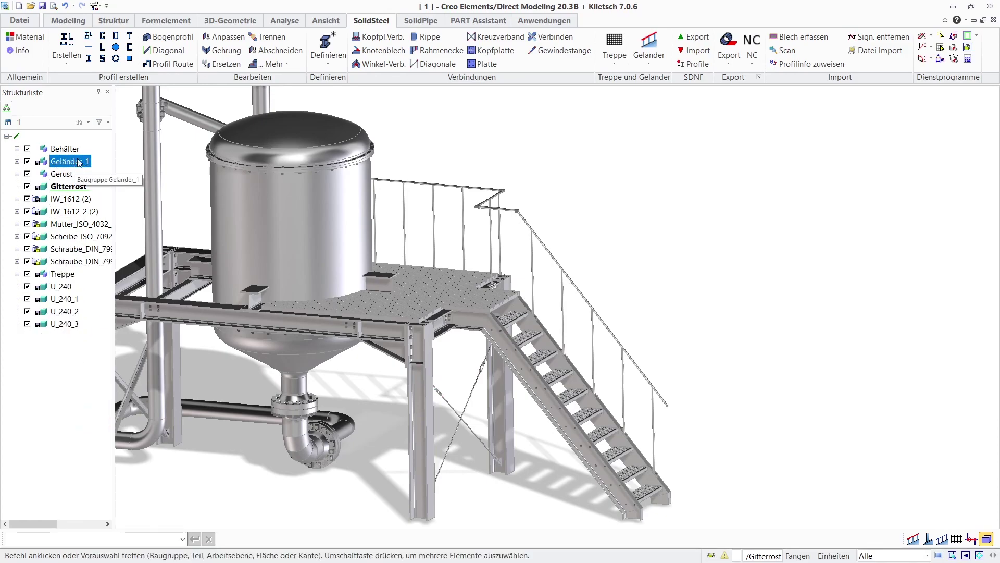
{"action": "left_click", "coordinate": [79, 21]}
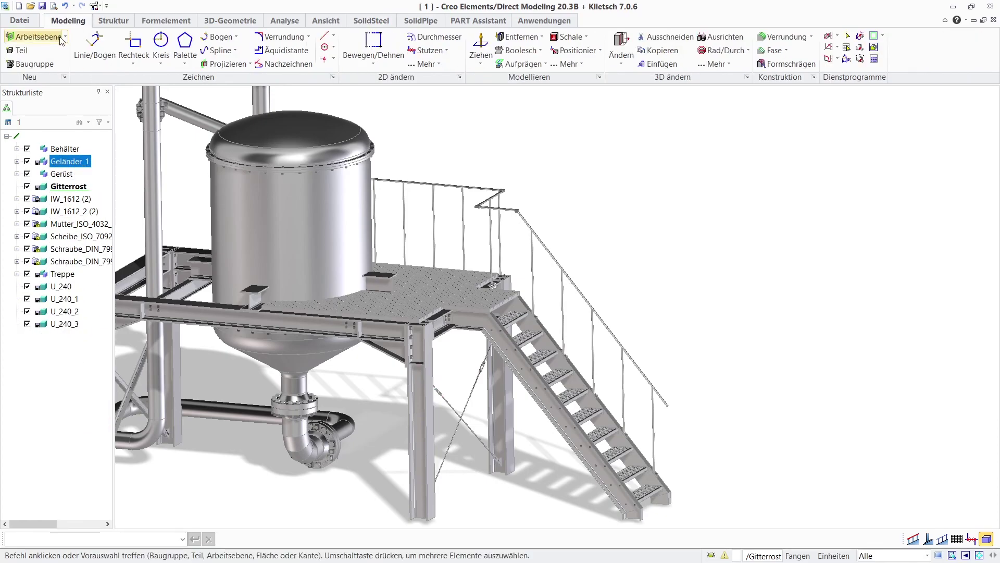
Define point-direction workplane A1 with its origin and normal on the I-beam top edge.
{"action": "left_click", "coordinate": [62, 39]}
{"action": "left_click", "coordinate": [69, 112]}
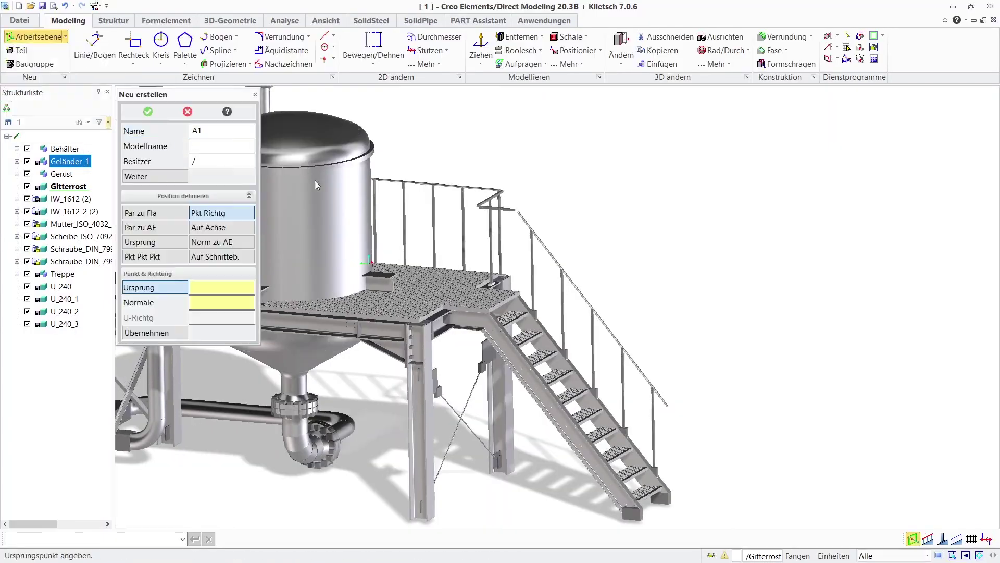
{"action": "scroll", "coordinate": [314, 184], "scroll_direction": "up", "scroll_amount": 5}
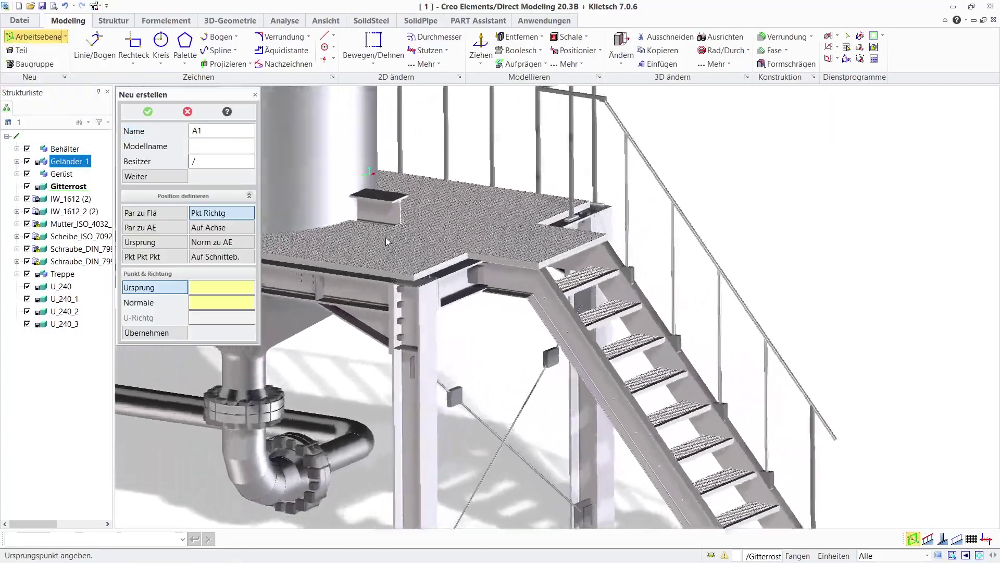
{"action": "scroll", "coordinate": [386, 241], "scroll_direction": "up", "scroll_amount": 2}
{"action": "scroll", "coordinate": [401, 240], "scroll_direction": "up", "scroll_amount": 2}
{"action": "scroll", "coordinate": [438, 273], "scroll_direction": "up", "scroll_amount": 2}
{"action": "scroll", "coordinate": [477, 305], "scroll_direction": "up", "scroll_amount": 2}
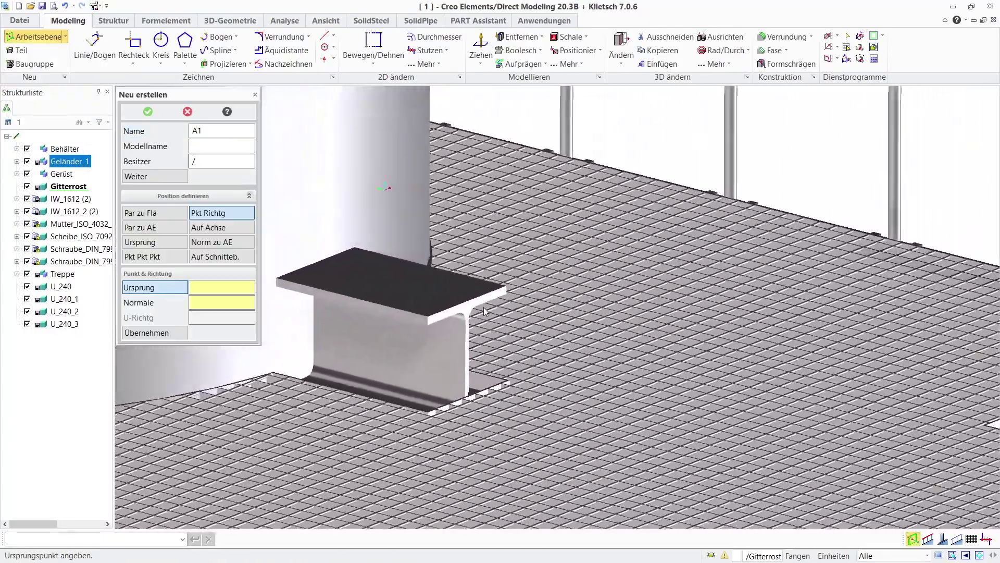
{"action": "scroll", "coordinate": [483, 311], "scroll_direction": "up", "scroll_amount": 1}
{"action": "left_click", "coordinate": [471, 300]}
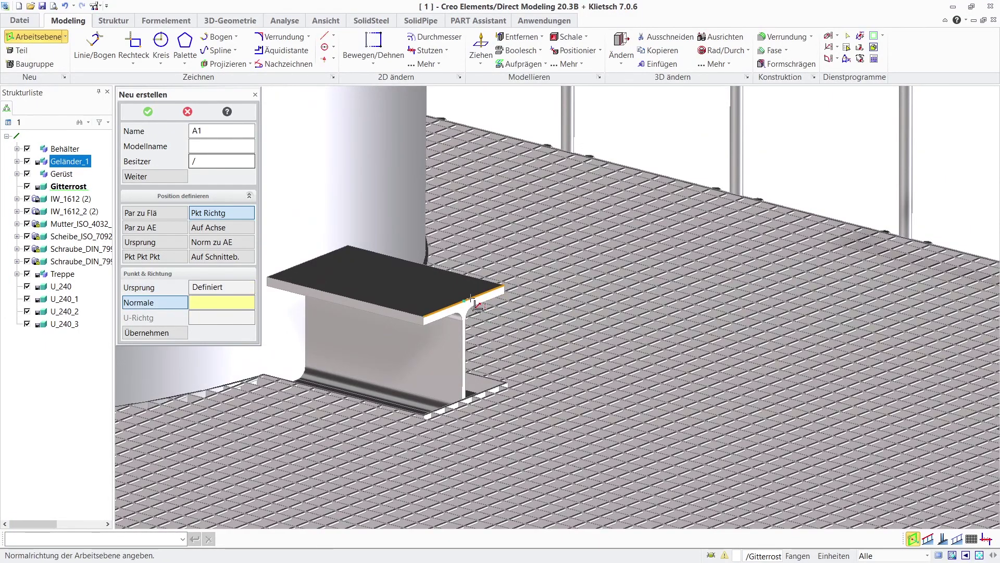
{"action": "left_click", "coordinate": [487, 300]}
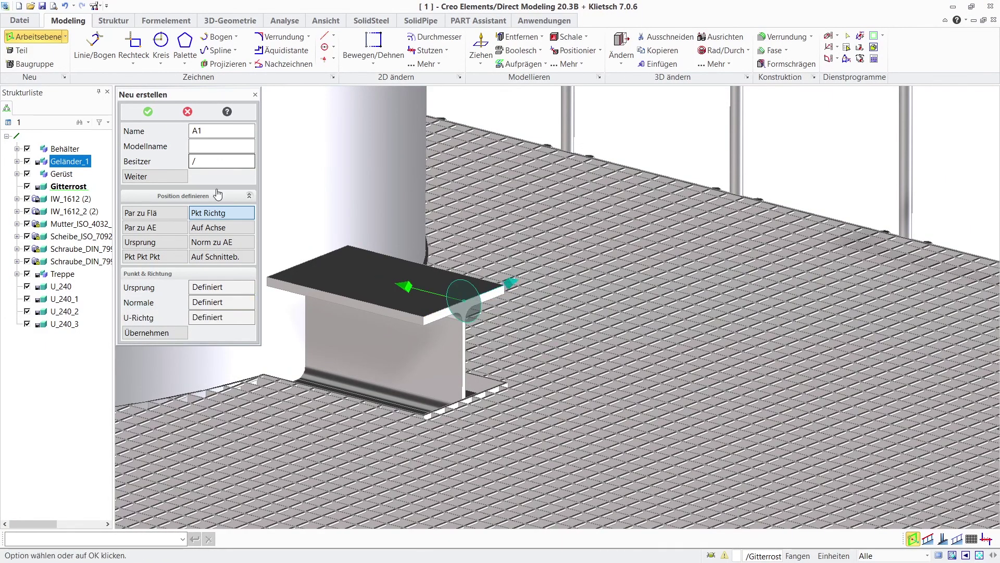
{"action": "left_click", "coordinate": [148, 112]}
{"action": "scroll", "coordinate": [308, 192], "scroll_direction": "down", "scroll_amount": 1}
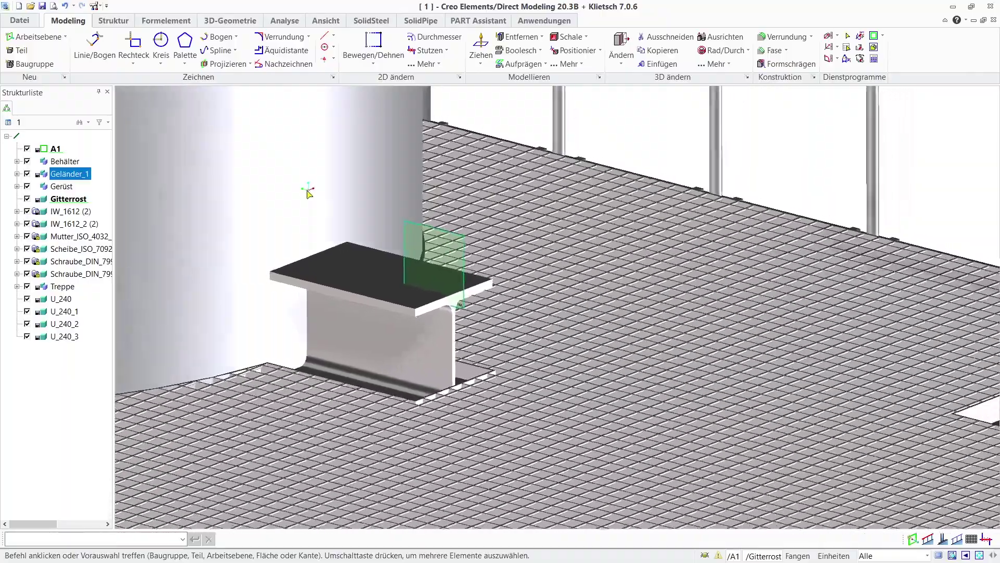
{"action": "scroll", "coordinate": [308, 192], "scroll_direction": "down", "scroll_amount": 2}
{"action": "scroll", "coordinate": [307, 193], "scroll_direction": "down", "scroll_amount": 2}
{"action": "scroll", "coordinate": [308, 193], "scroll_direction": "down", "scroll_amount": 2}
{"action": "scroll", "coordinate": [308, 194], "scroll_direction": "down", "scroll_amount": 1}
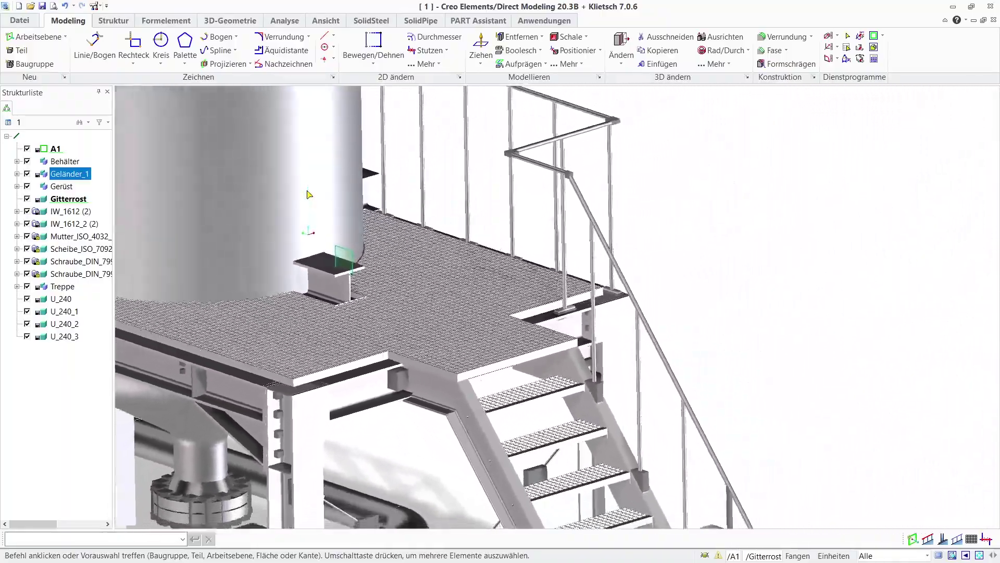
{"action": "scroll", "coordinate": [309, 194], "scroll_direction": "down", "scroll_amount": 2}
{"action": "scroll", "coordinate": [308, 194], "scroll_direction": "down", "scroll_amount": 1}
{"action": "scroll", "coordinate": [162, 39], "scroll_direction": "down", "scroll_amount": 1}
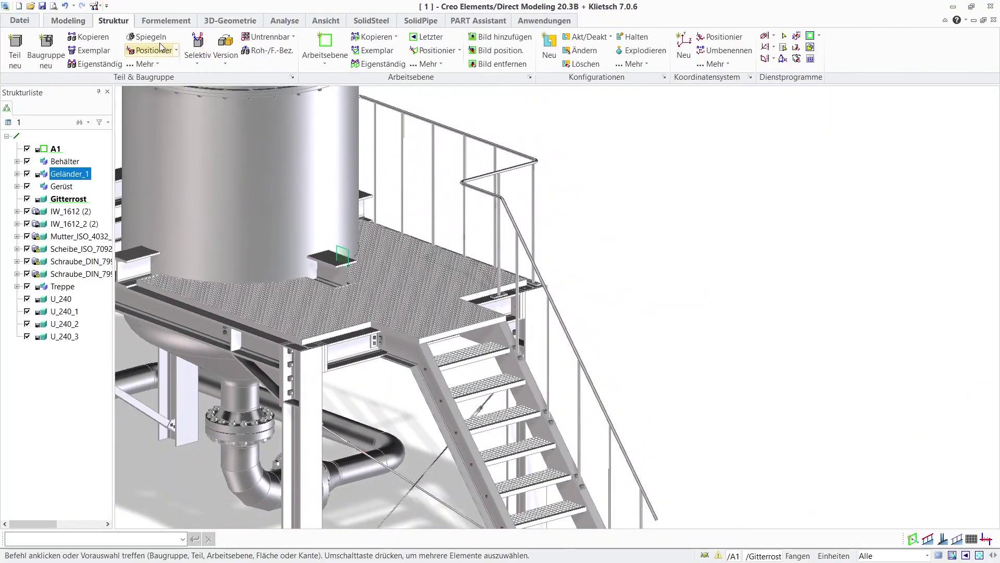
Mirror Geländer_1 about the I-beam workplane, producing Geländer_1.1 on the opposite side.
{"action": "left_click", "coordinate": [152, 38]}
{"action": "left_click", "coordinate": [139, 131]}
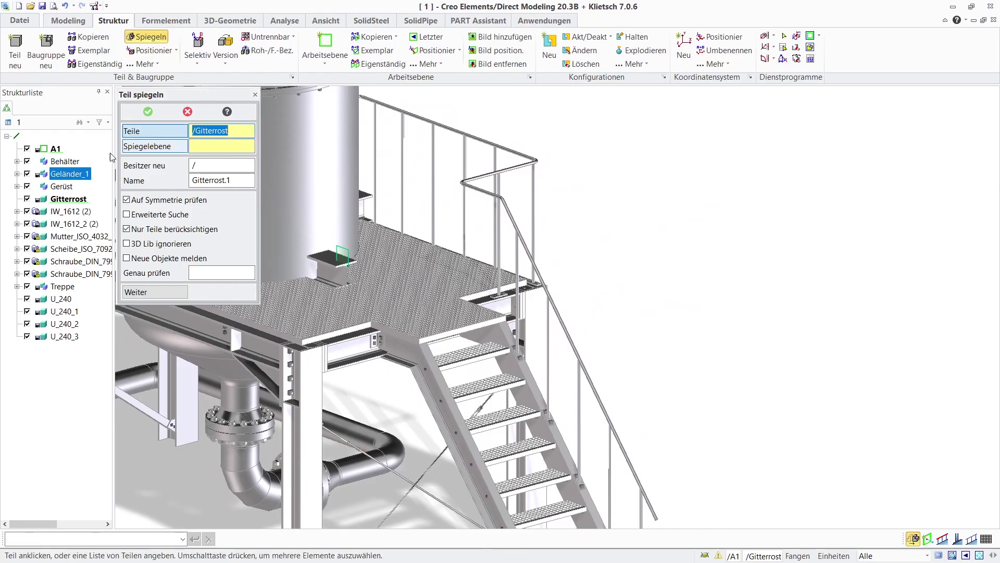
{"action": "left_click", "coordinate": [81, 176]}
{"action": "scroll", "coordinate": [341, 258], "scroll_direction": "up", "scroll_amount": 3}
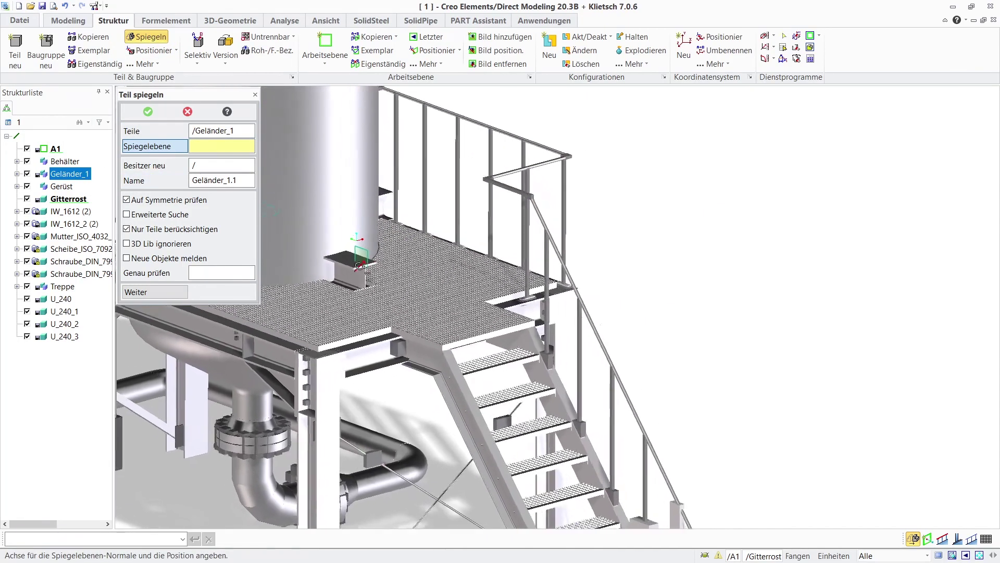
{"action": "scroll", "coordinate": [463, 284], "scroll_direction": "up", "scroll_amount": 2}
{"action": "scroll", "coordinate": [464, 283], "scroll_direction": "up", "scroll_amount": 1}
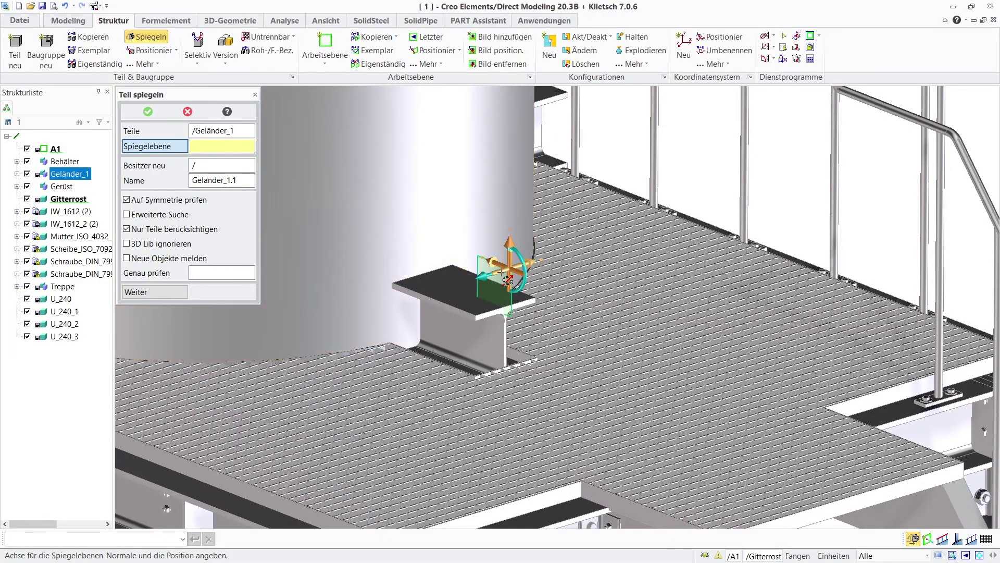
{"action": "left_click", "coordinate": [506, 277]}
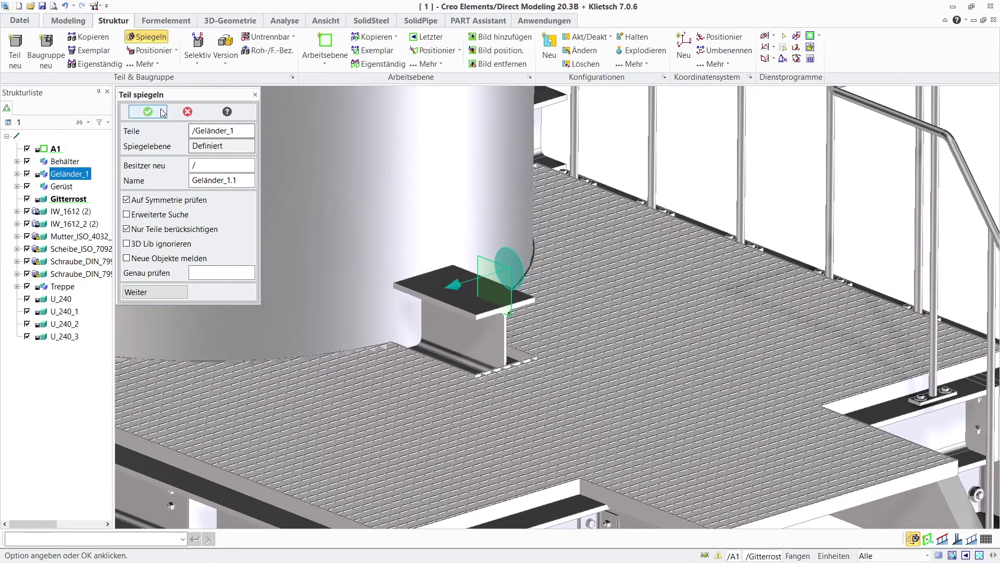
{"action": "left_click", "coordinate": [147, 111]}
{"action": "scroll", "coordinate": [359, 227], "scroll_direction": "down", "scroll_amount": 5}
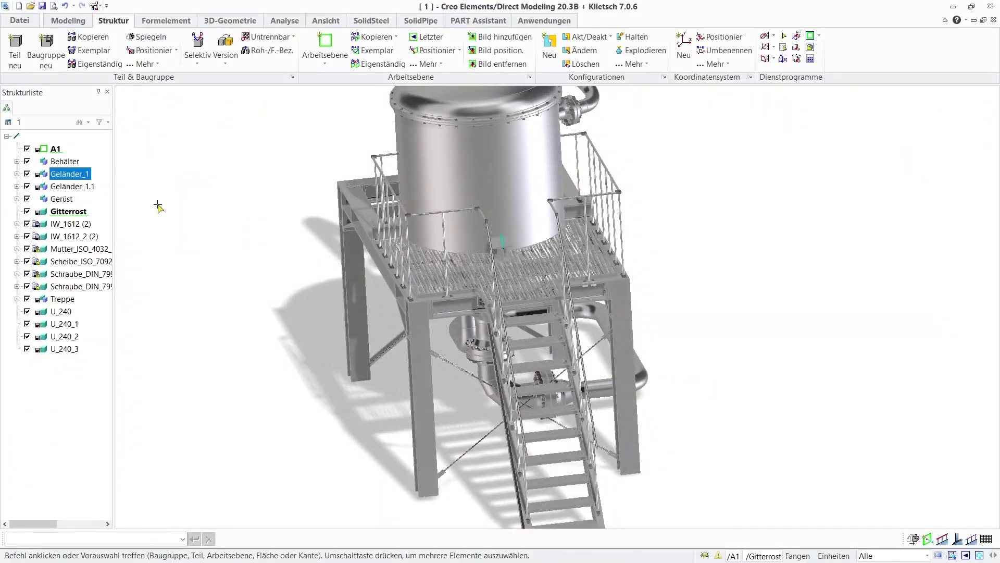
Delete workplane A1 and create a new assembly named Aufbau.
{"action": "right_click", "coordinate": [53, 152]}
{"action": "left_click", "coordinate": [104, 191]}
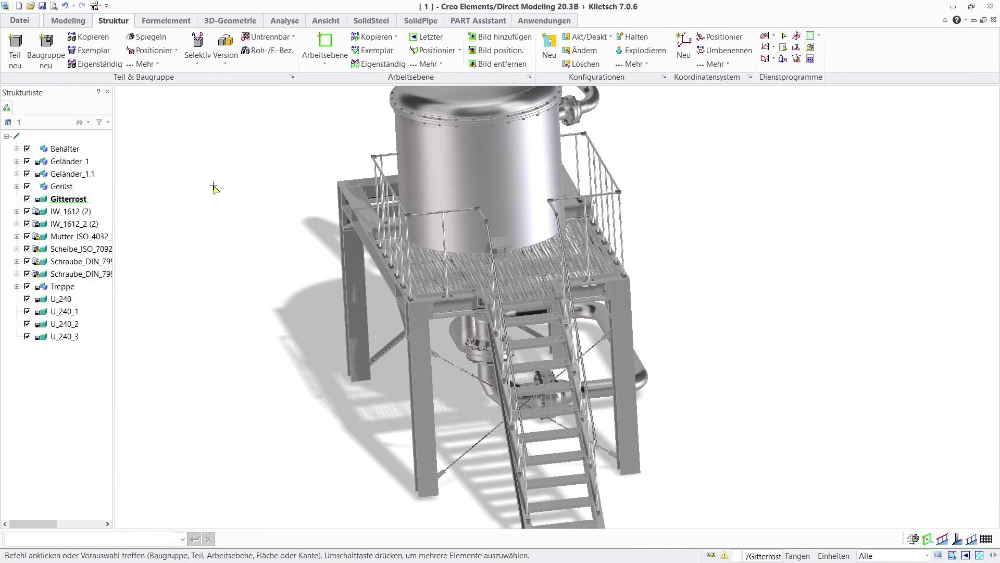
{"action": "right_click", "coordinate": [217, 185]}
{"action": "left_click", "coordinate": [246, 170]}
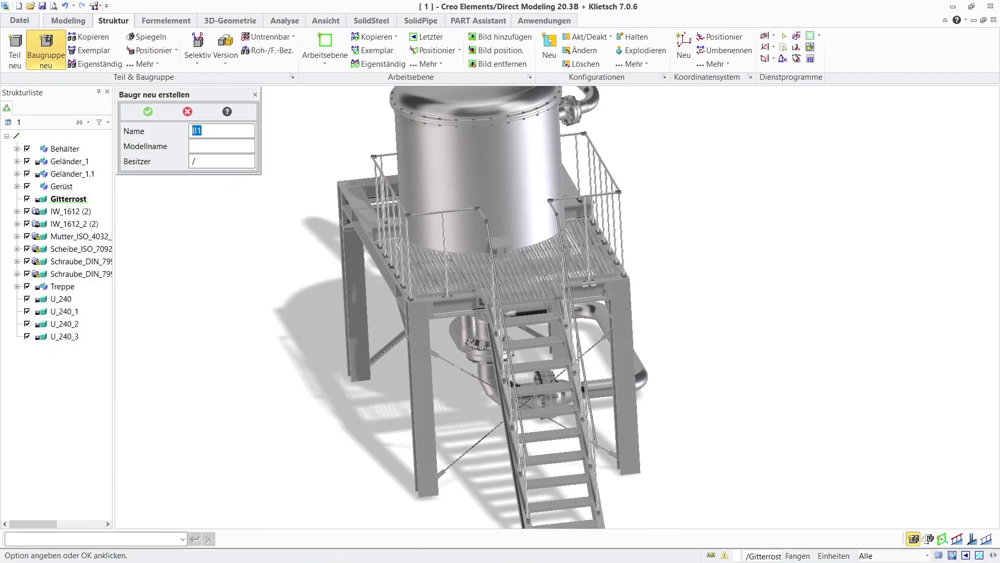
{"action": "type", "text": "Aufbau"}
{"action": "left_click", "coordinate": [148, 111]}
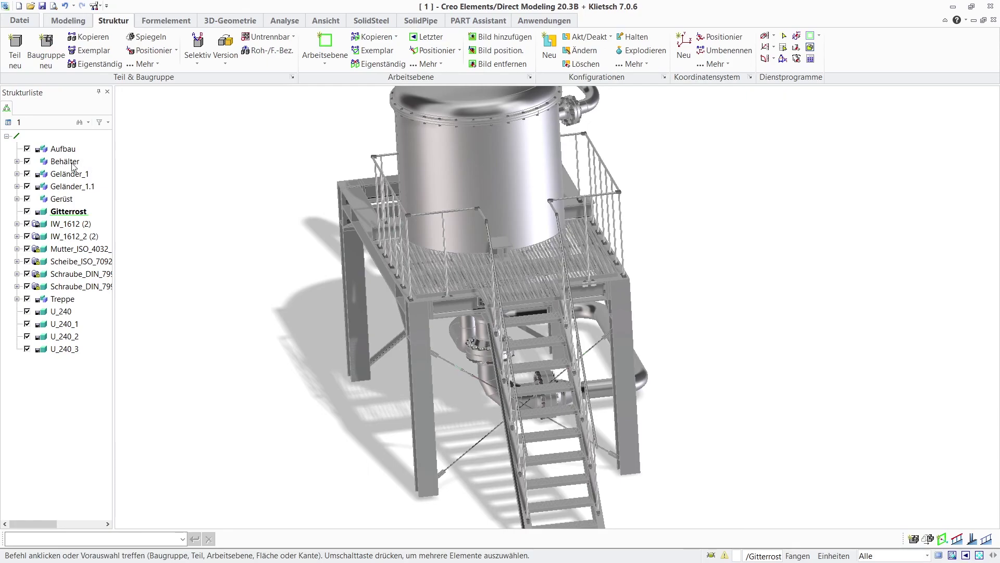
Move both railings and parts IW_1612 through U_240_3 into Aufbau.
{"action": "left_click", "coordinate": [68, 173]}
{"action": "left_click_drag", "start_coordinate": [72, 187], "coordinate": [71, 150]}
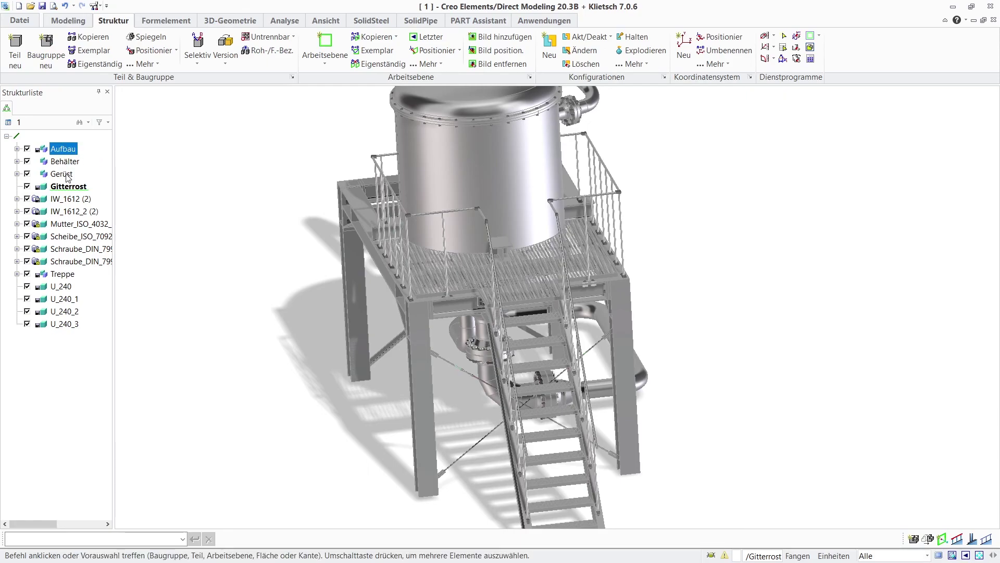
{"action": "left_click", "coordinate": [66, 324], "text": "shift"}
{"action": "left_click_drag", "start_coordinate": [66, 324], "coordinate": [66, 148]}
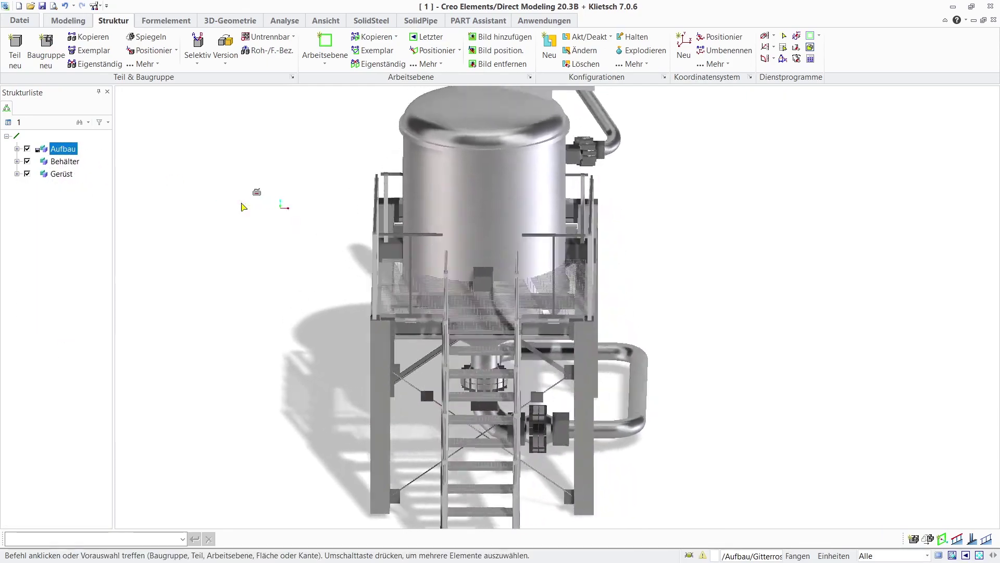